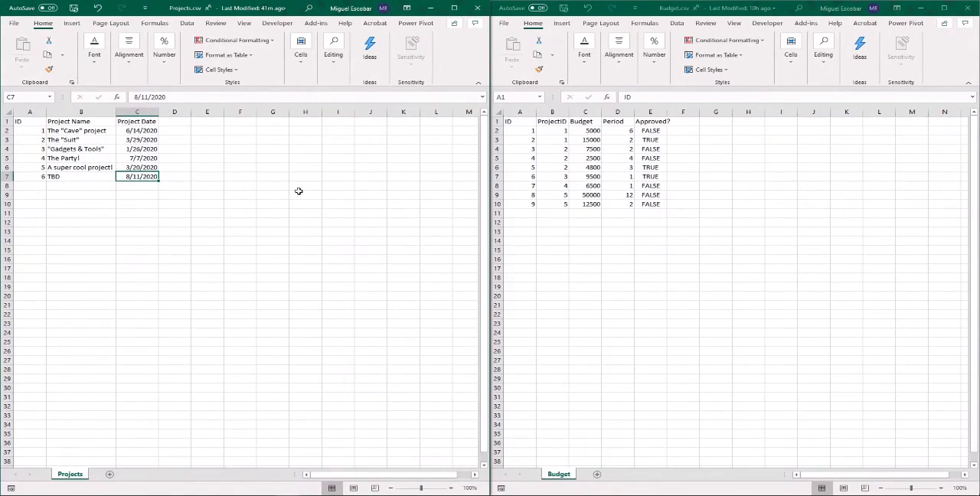
- Examine the project records in Projects.csv and the related budget records in Budget.csv
left_click_drag(41, 123, 138, 190)
left_click(136, 168)
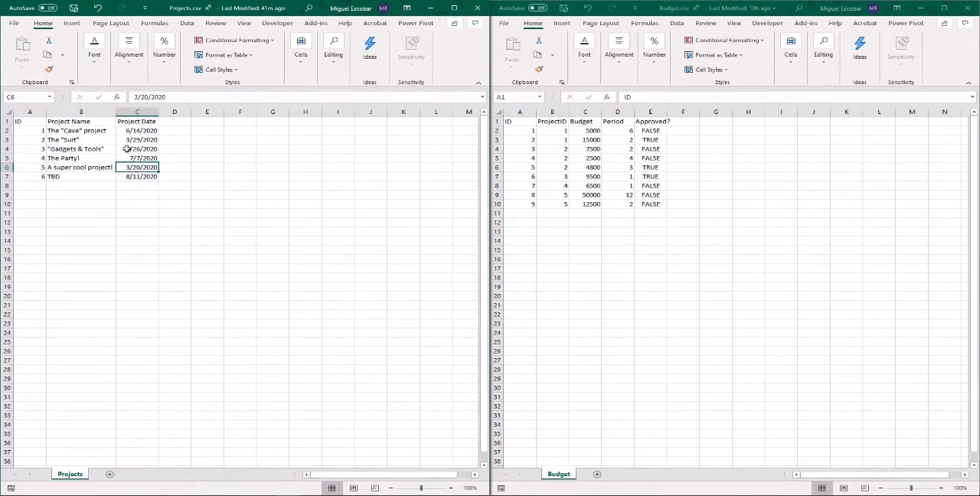
scroll(124, 147, "down", 5)
scroll(123, 148, "up", 8)
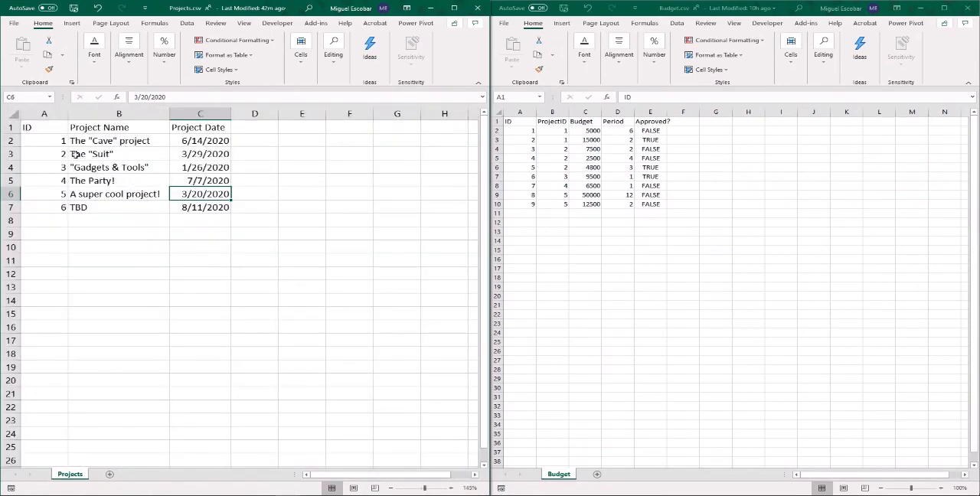
mouse_move(27, 127)
left_mouse_down()
mouse_move(224, 224)
mouse_move(208, 198)
mouse_move(208, 208)
left_mouse_up()
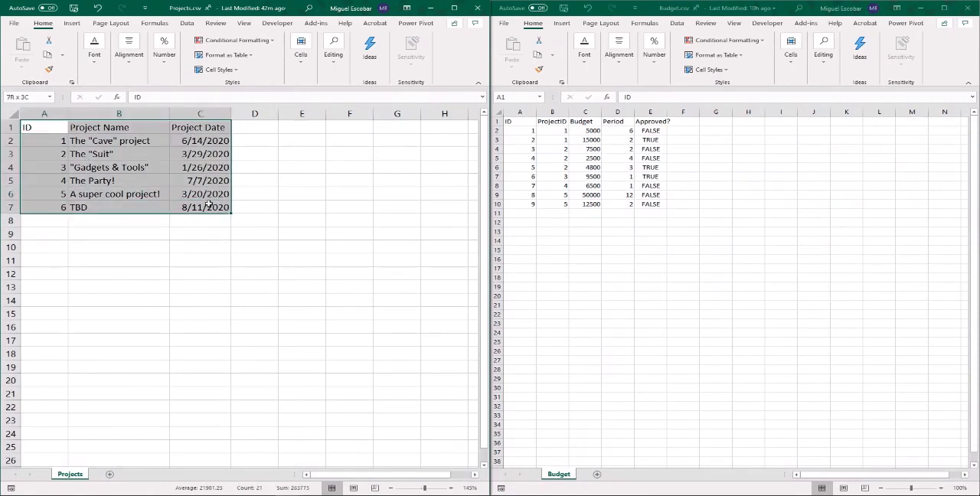
left_click(532, 123)
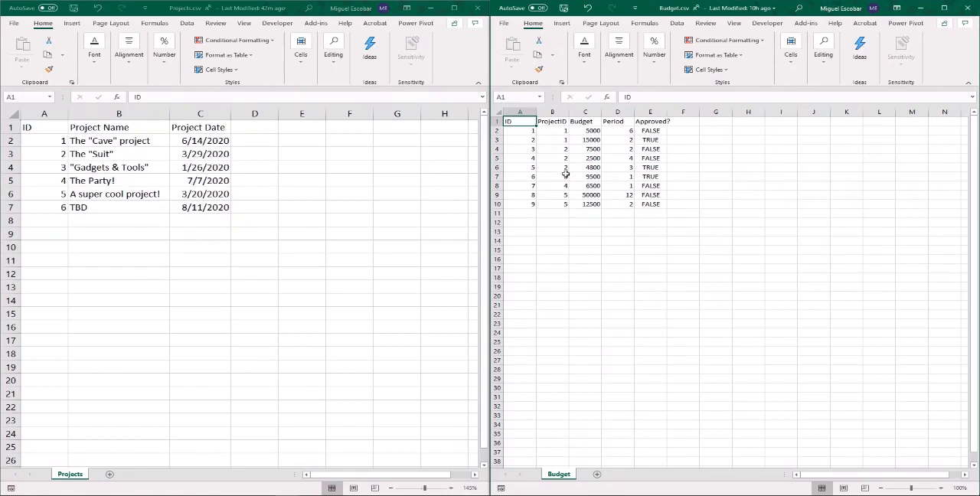
- Review the project choices offered in the Project Budget Form workbook and return to the Approved? column of Budget.csv
mouse_move(632, 495)
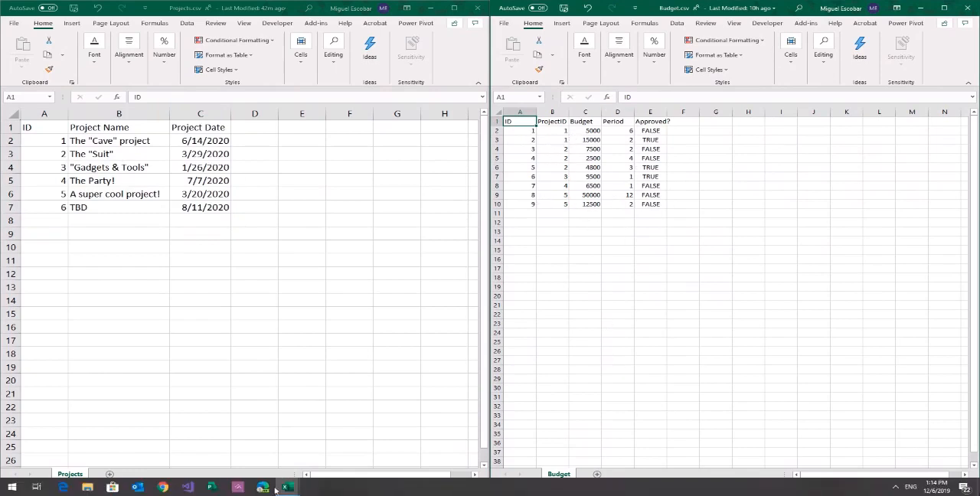
mouse_move(288, 490)
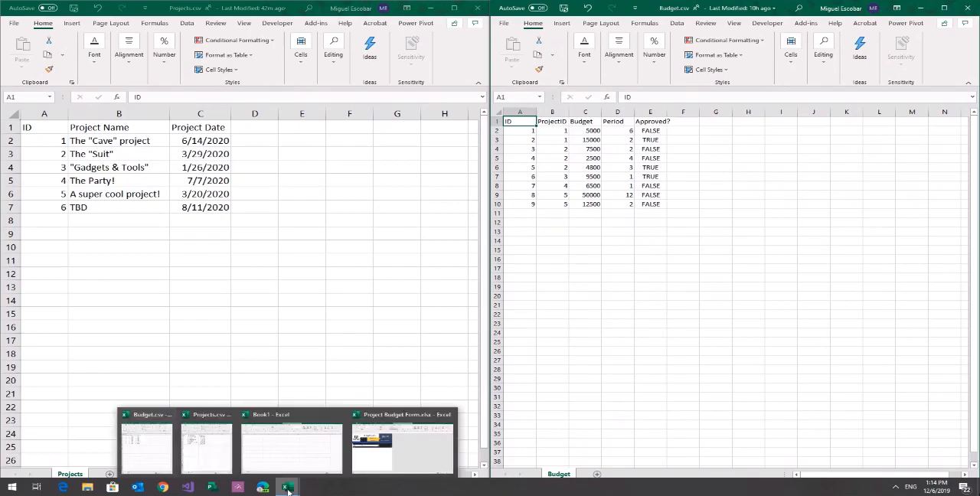
left_click(379, 459)
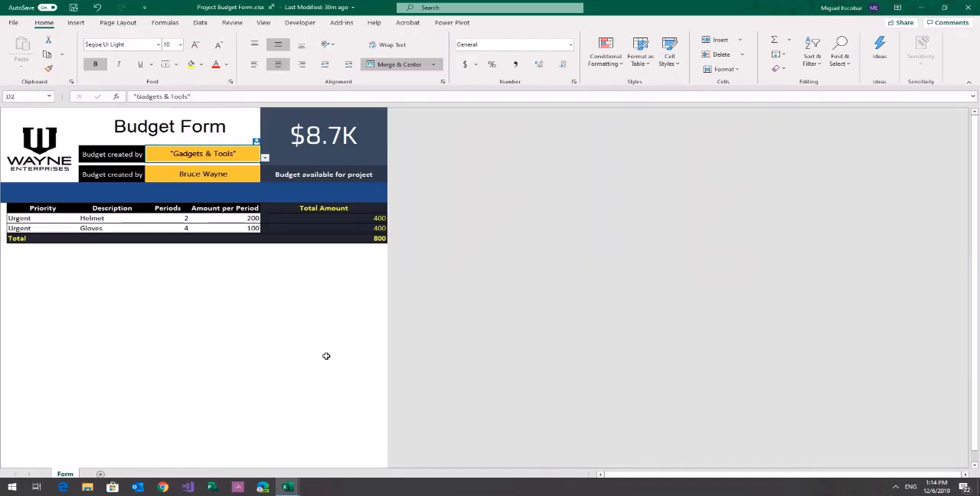
left_click(264, 158)
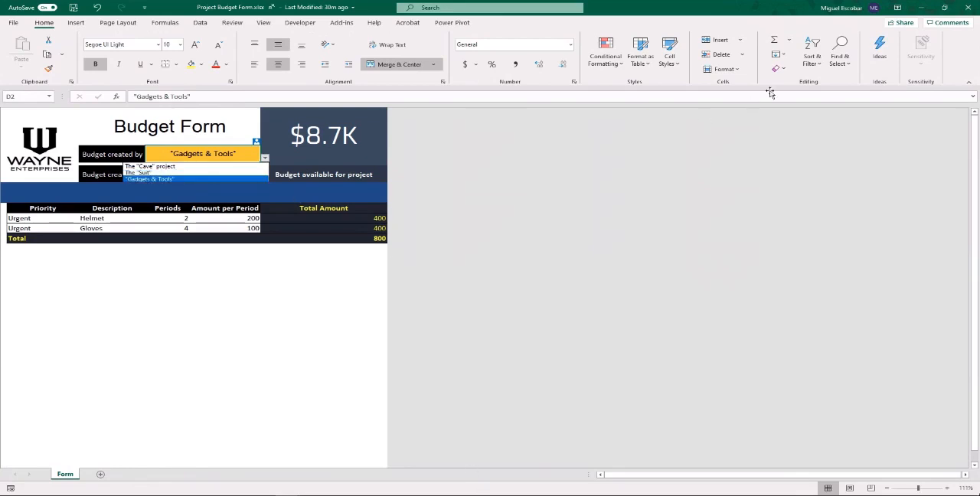
left_click(921, 8)
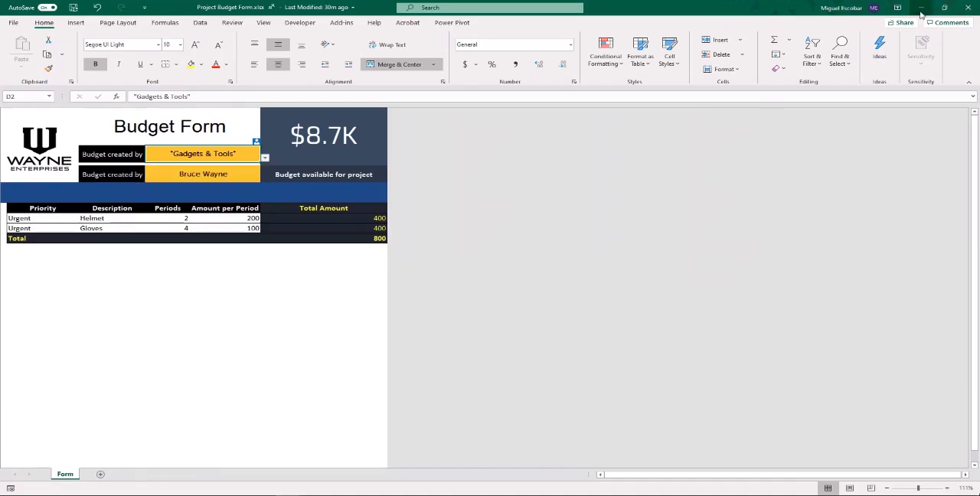
left_click(921, 8)
left_click(649, 122)
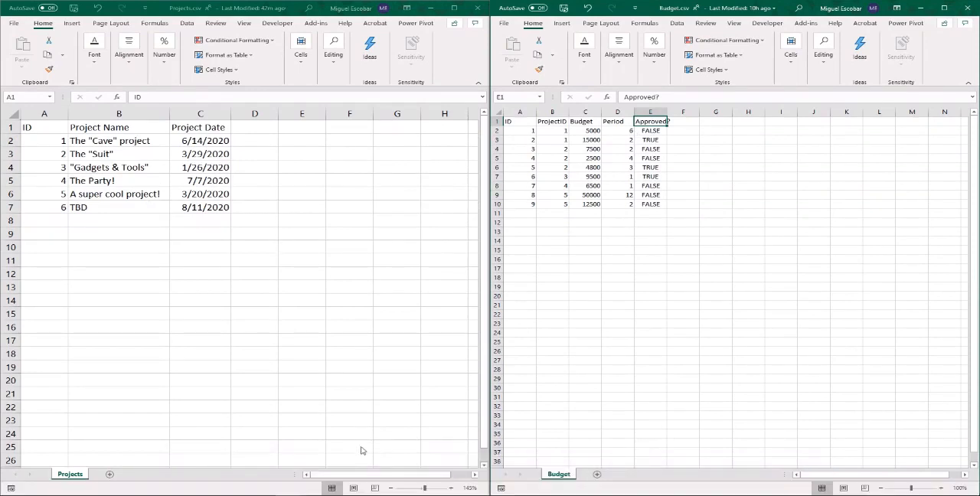
- Unhide the MyData sheet in the Project Budget Form workbook and inspect its project table
mouse_move(287, 487)
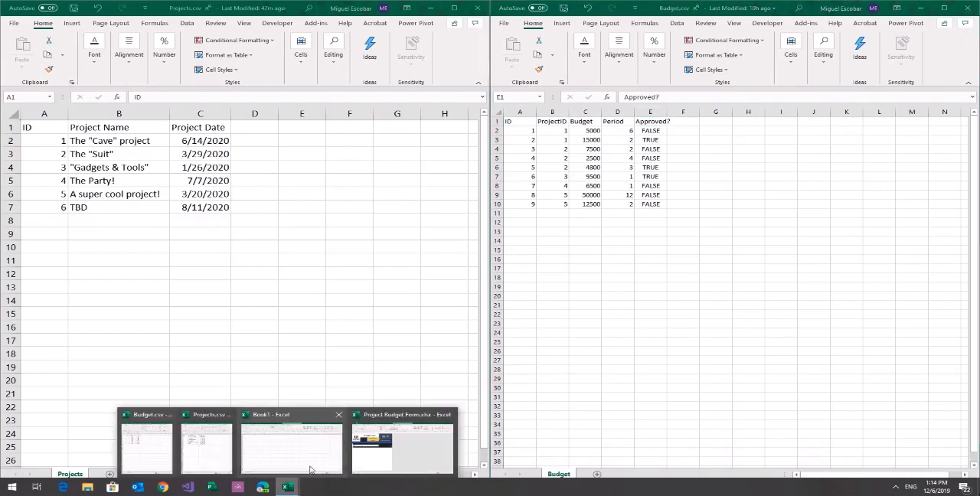
left_click(393, 460)
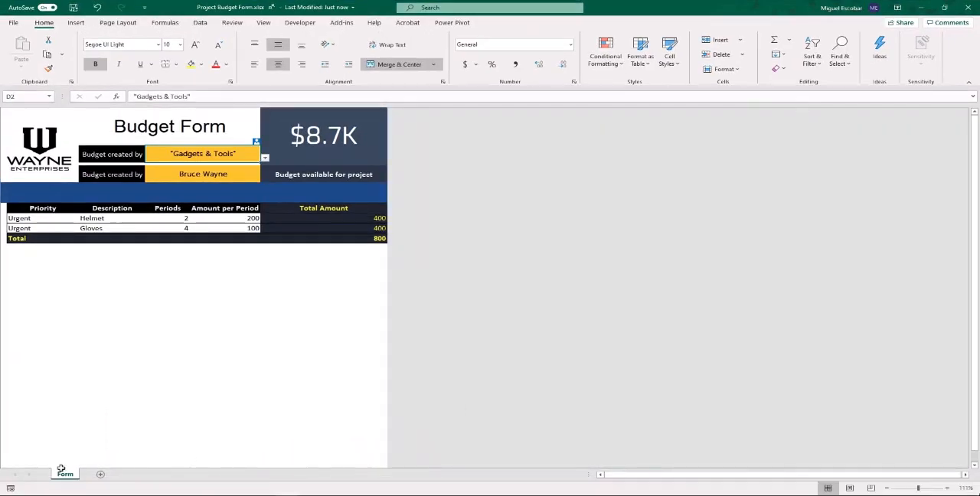
right_click(65, 473)
left_click(93, 448)
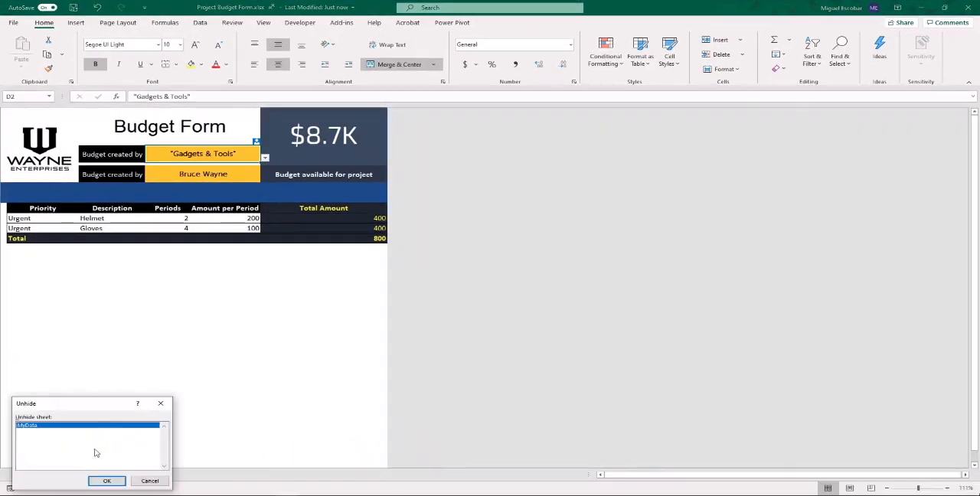
left_click(108, 480)
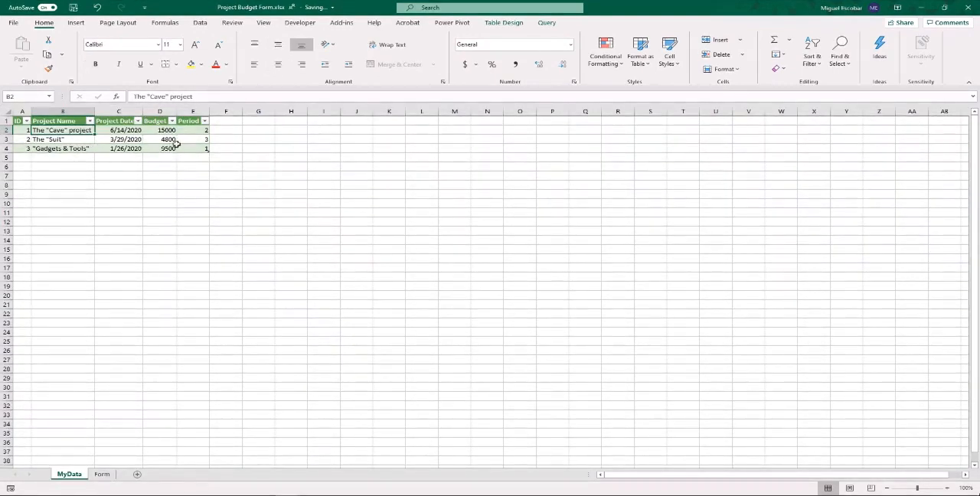
left_click_drag(195, 149, 26, 120)
left_click(115, 140)
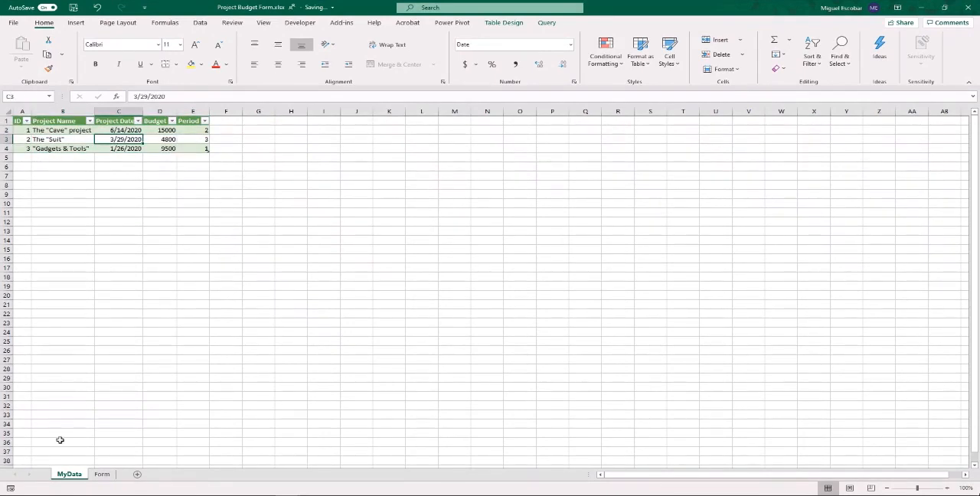
- Examine the Form sheet's title, available-budget formula, creator field and the priority, description and total amount cells of its items
left_click(102, 473)
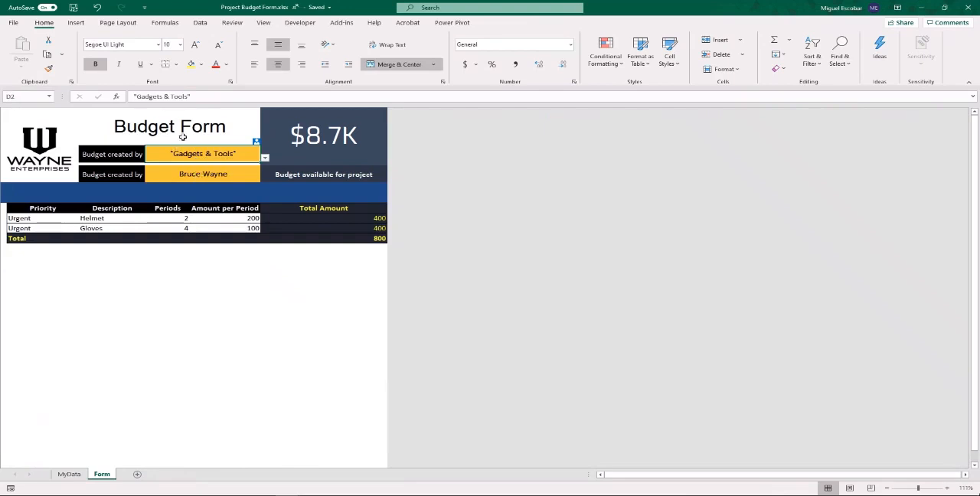
left_click(173, 130)
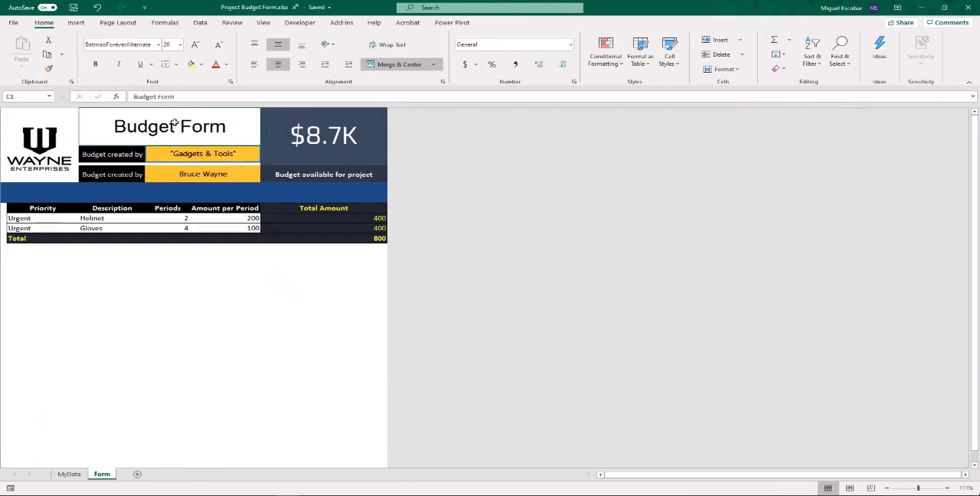
left_click(305, 138)
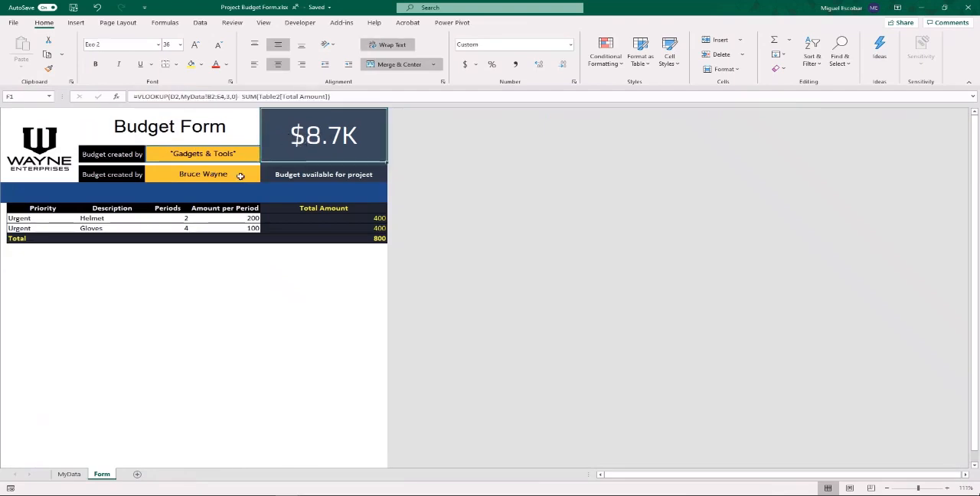
left_click(191, 175)
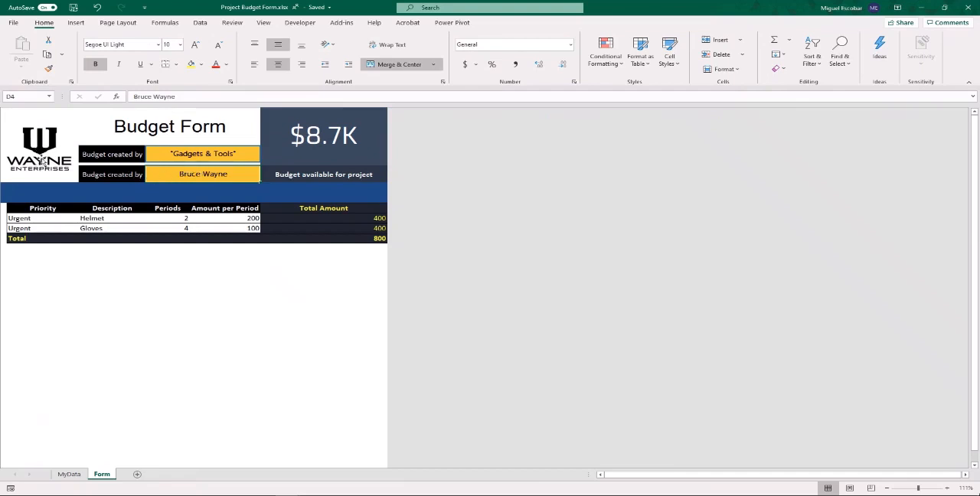
left_click(53, 218)
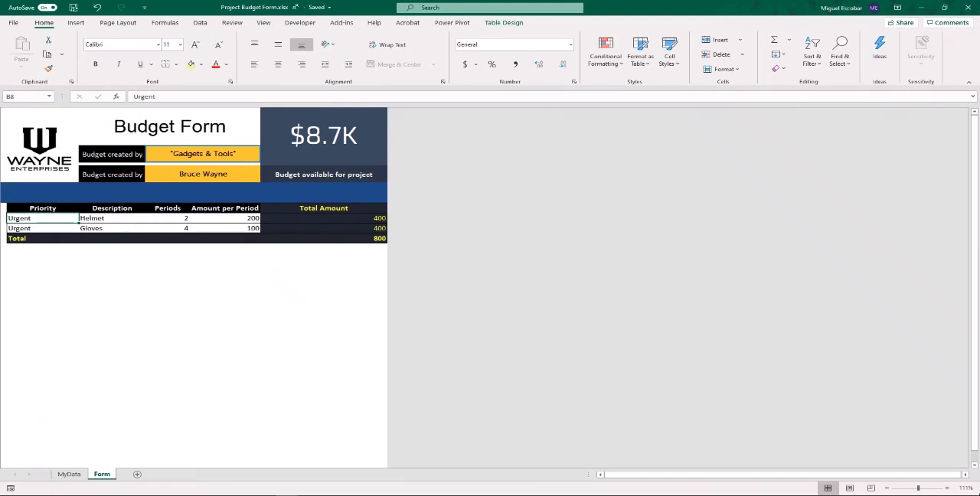
left_click(96, 227)
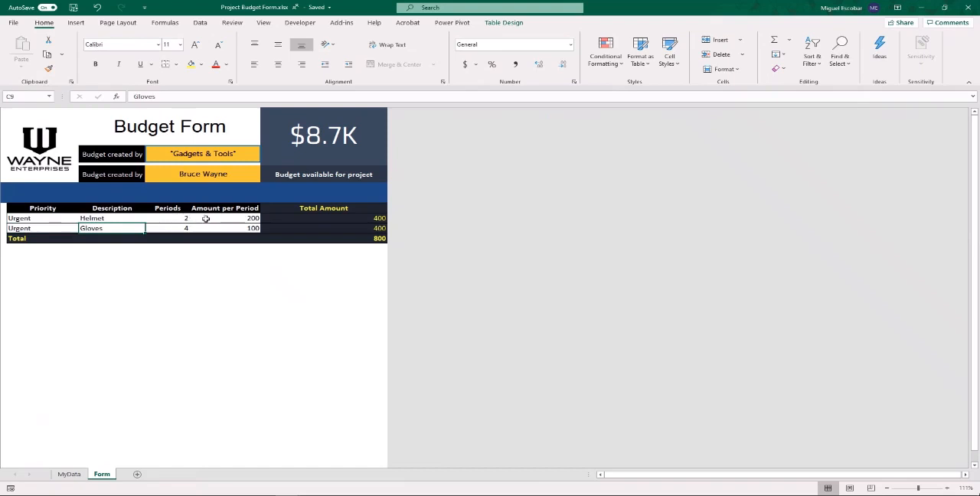
left_click(303, 219)
- Set the Helmet item's Amount per Period to 500 on the Form sheet
left_click(246, 218)
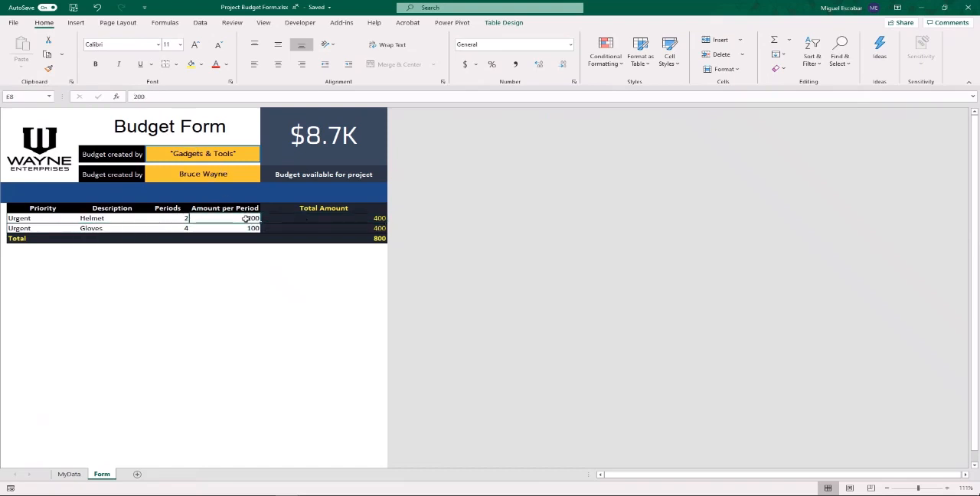
type("500")
key("Return")
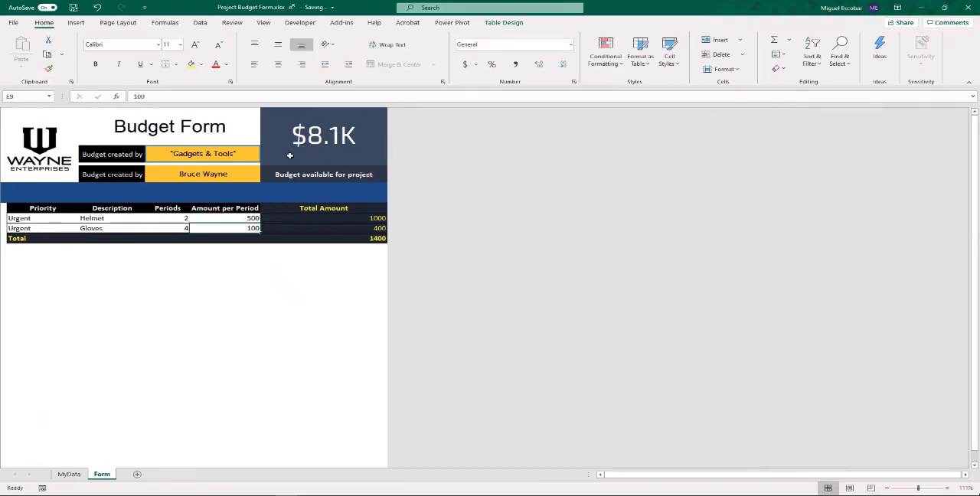
- Set the Helmet item's Amount per Period to 800 on the Form sheet
left_click(234, 219)
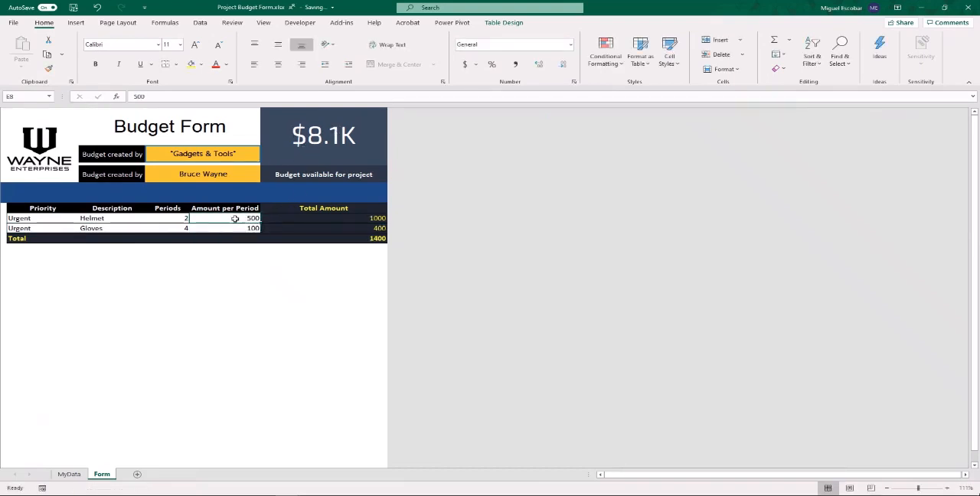
type("800")
key("Return")
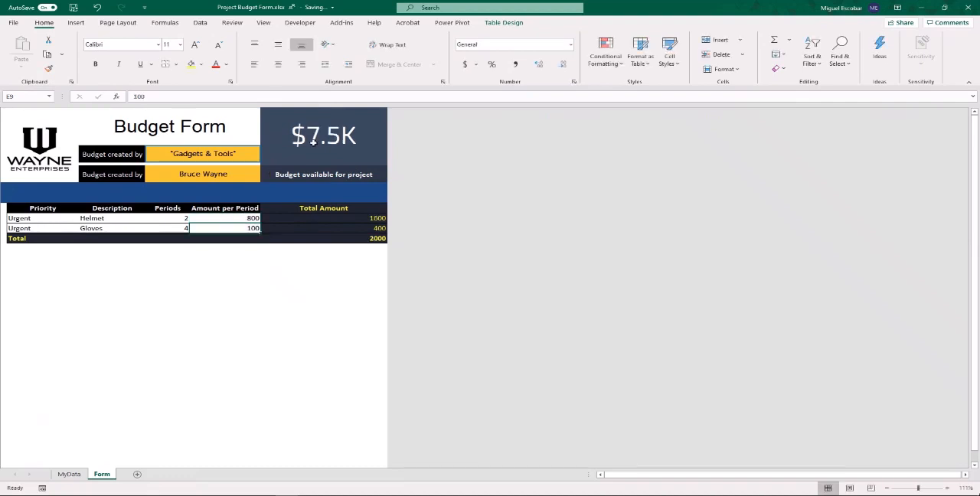
- Inspect the Budget column values of the three projects on the MyData sheet
mouse_move(434, 465)
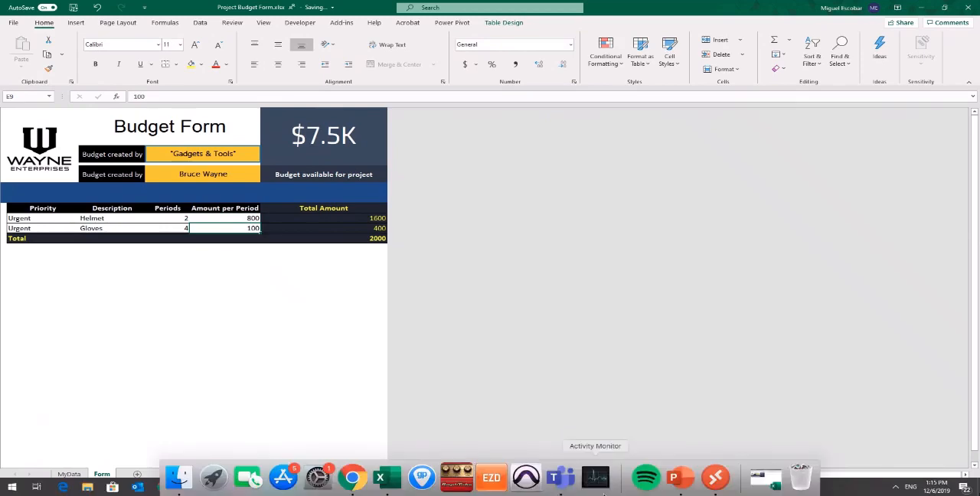
left_click(69, 474)
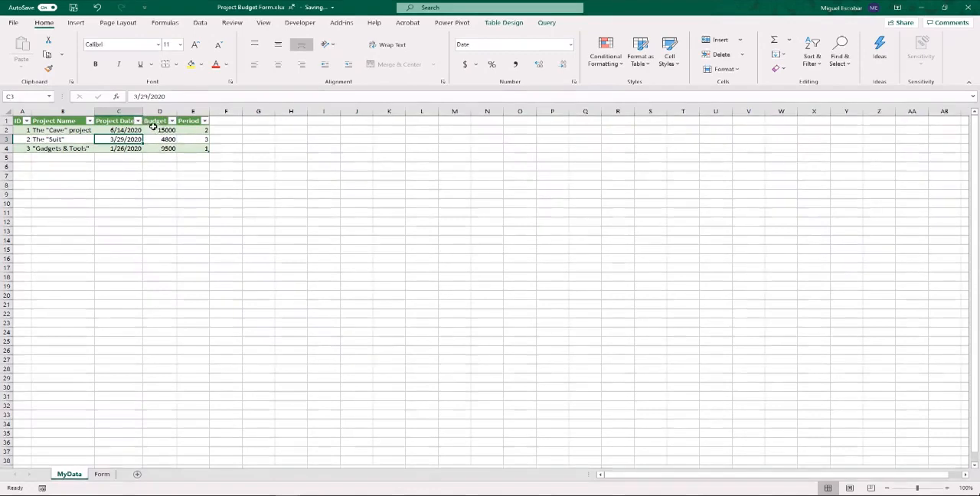
left_click_drag(157, 130, 163, 149)
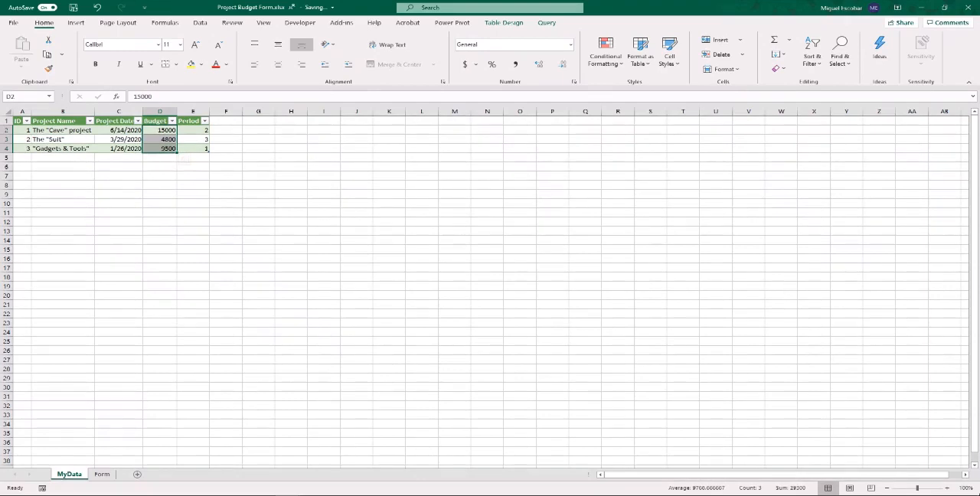
- Create a new blank workbook
mouse_move(564, 482)
left_click(13, 23)
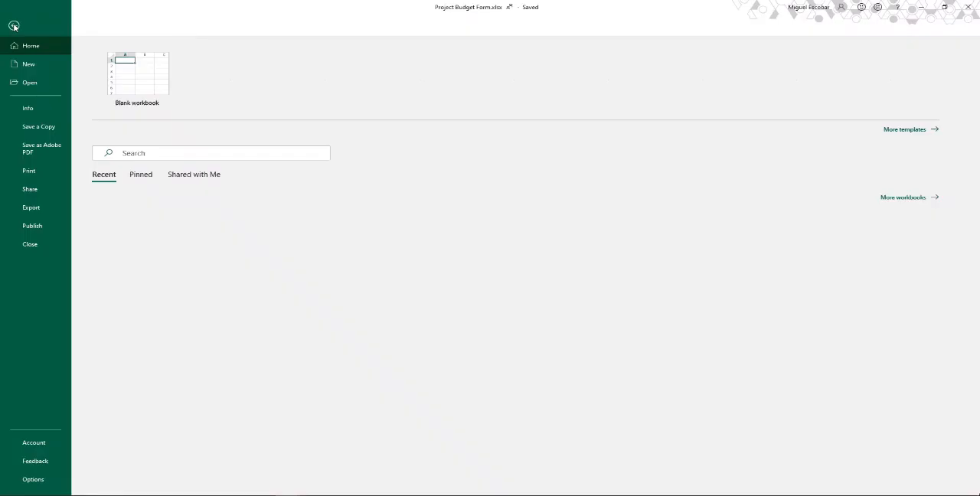
left_click(182, 96)
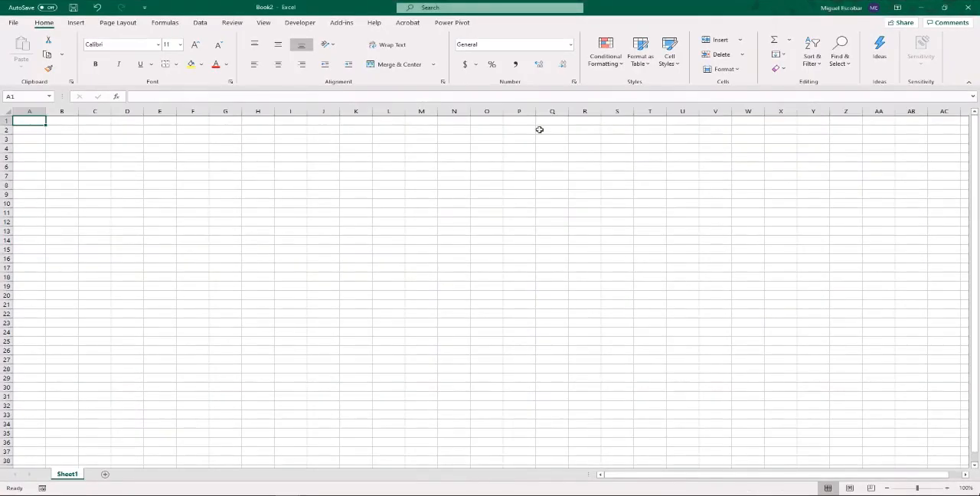
- Close Projects.csv without saving its changes and close Budget.csv, leaving the other workbooks open
left_click(944, 8)
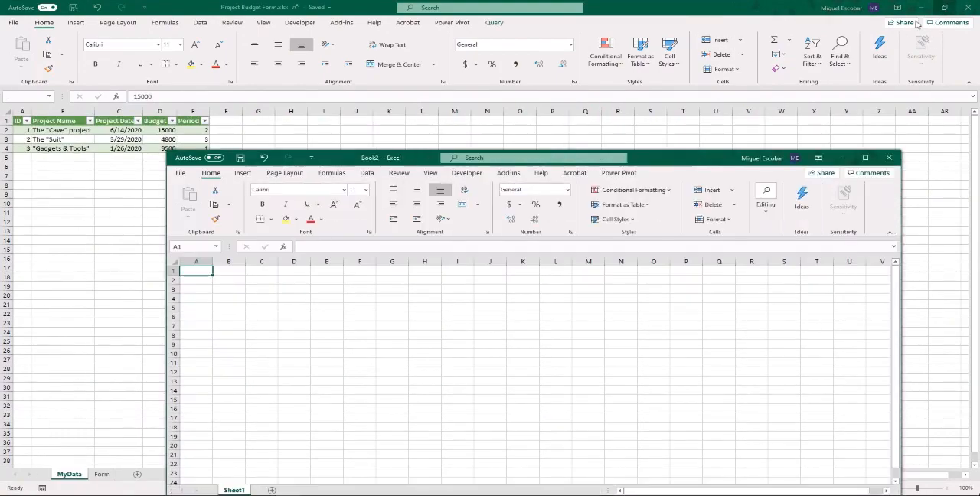
left_click(944, 12)
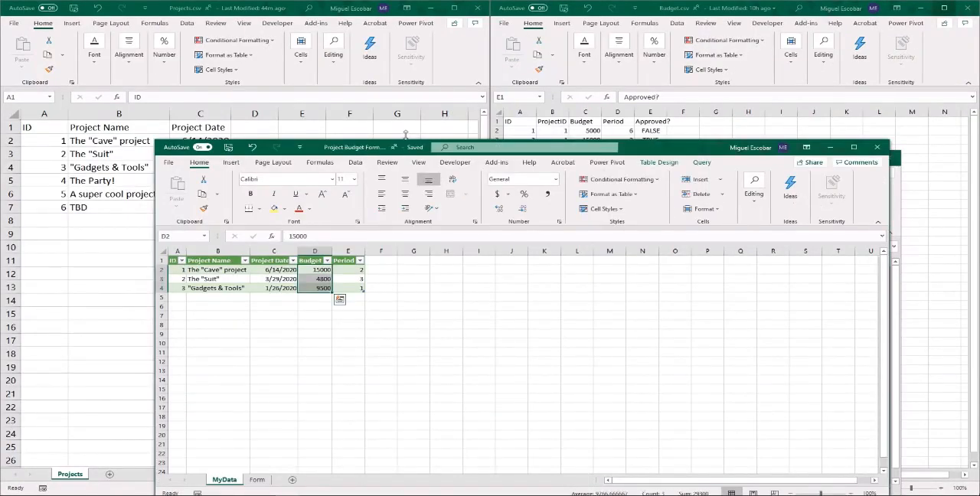
left_click(476, 8)
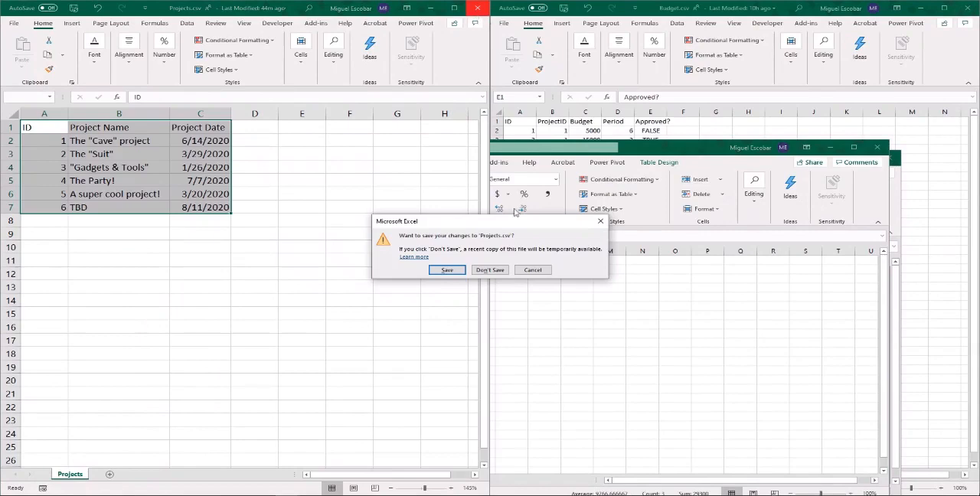
left_click(490, 269)
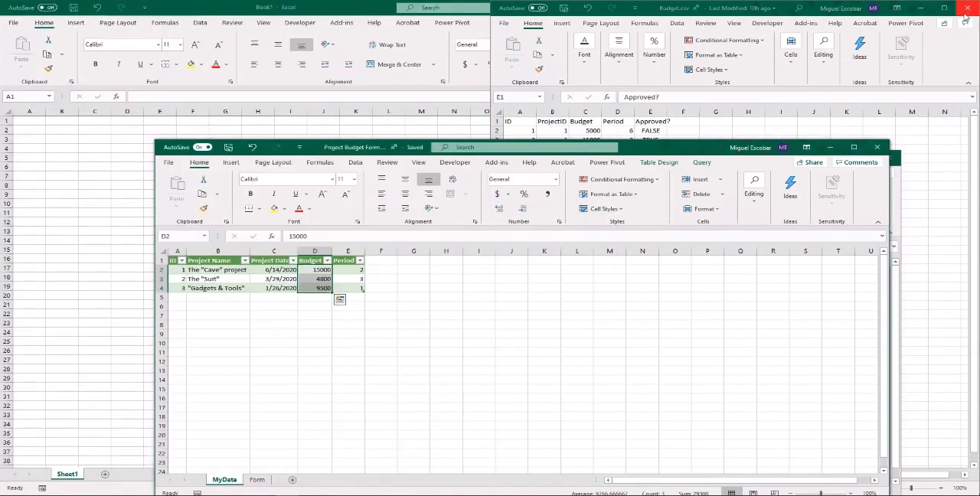
left_click(966, 9)
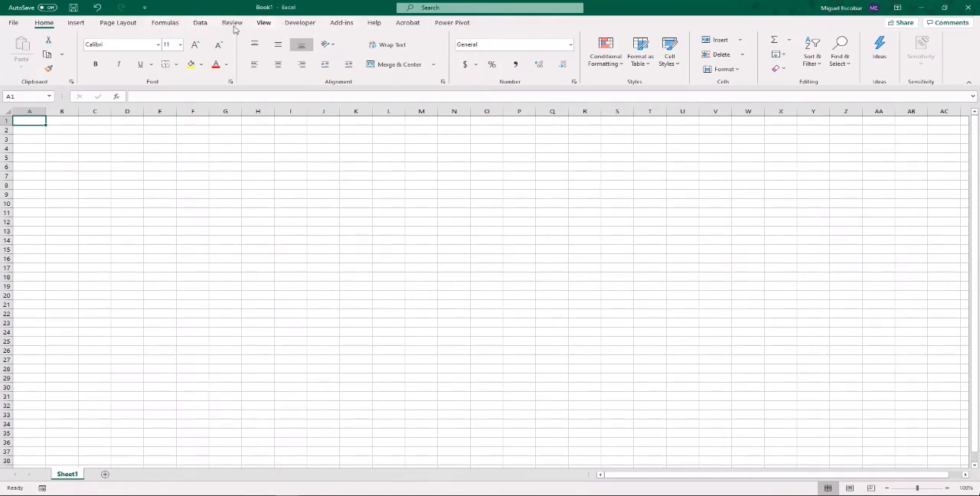
- Import Projects.csv from the For Webinar folder of Marketing - Documents and open it for transformation in the Power Query Editor
left_click(204, 25)
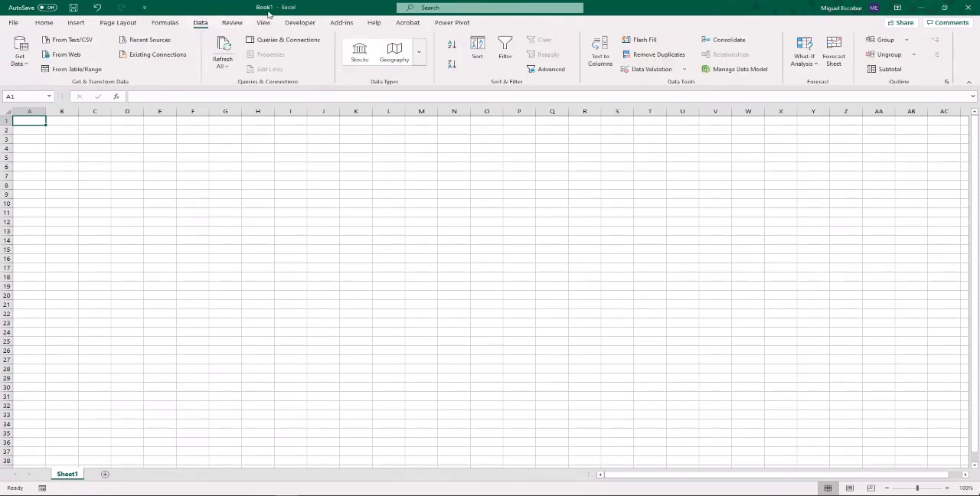
left_click(20, 54)
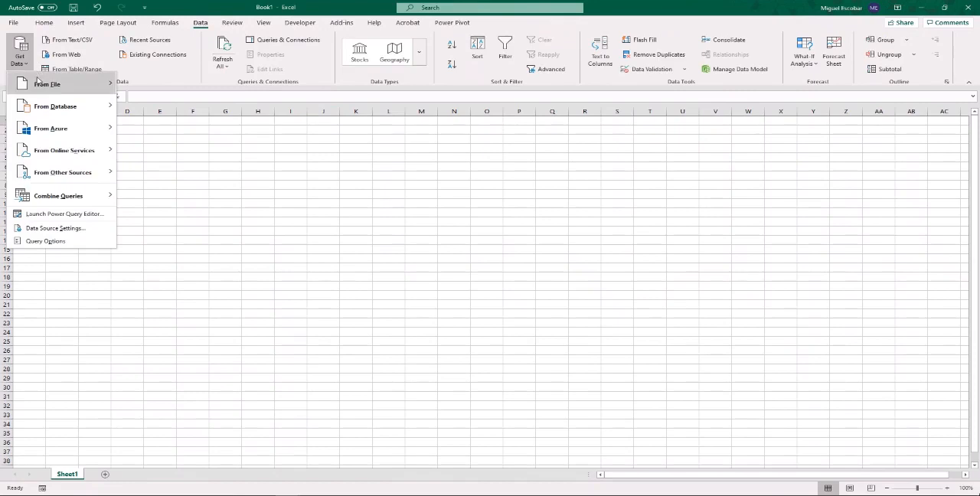
mouse_move(37, 81)
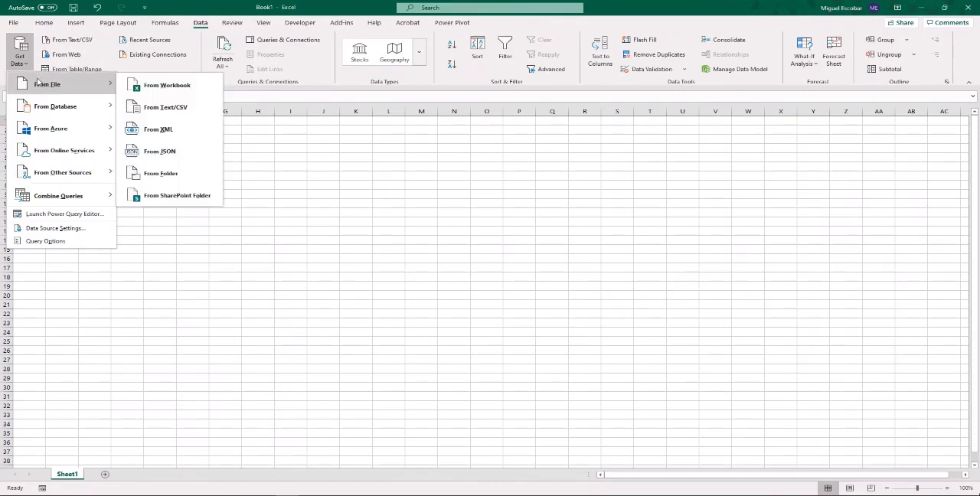
left_click(165, 107)
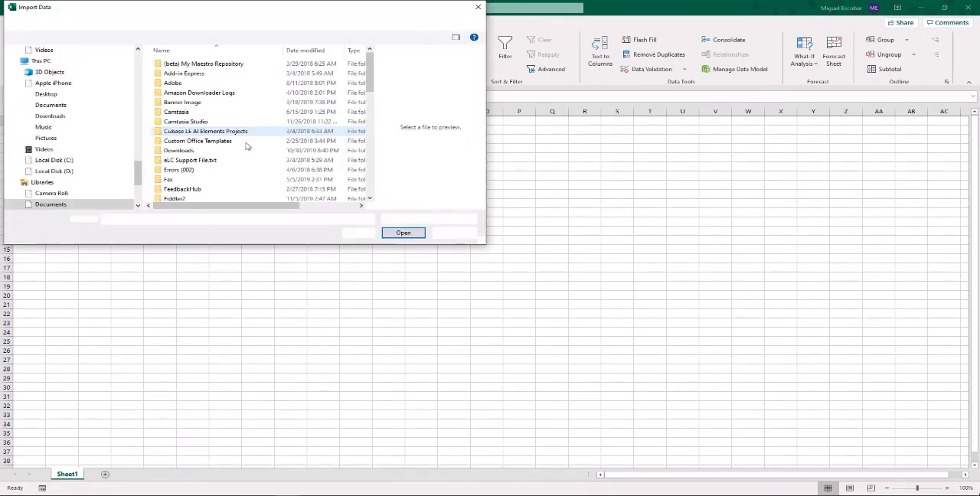
left_click_drag(141, 173, 142, 87)
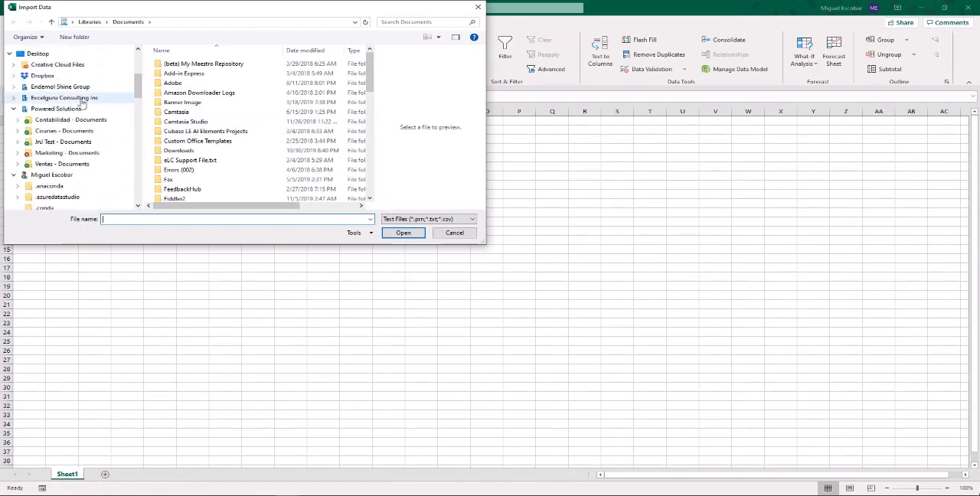
left_click(89, 153)
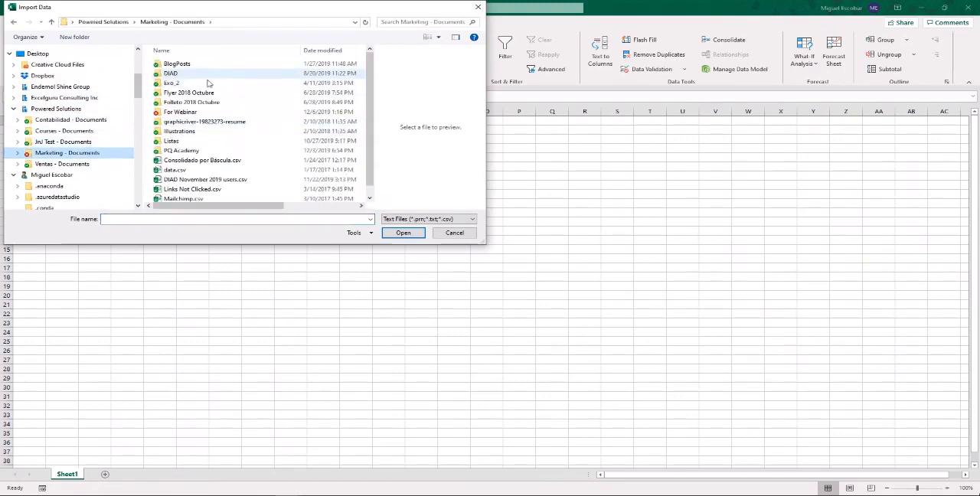
double_click(192, 113)
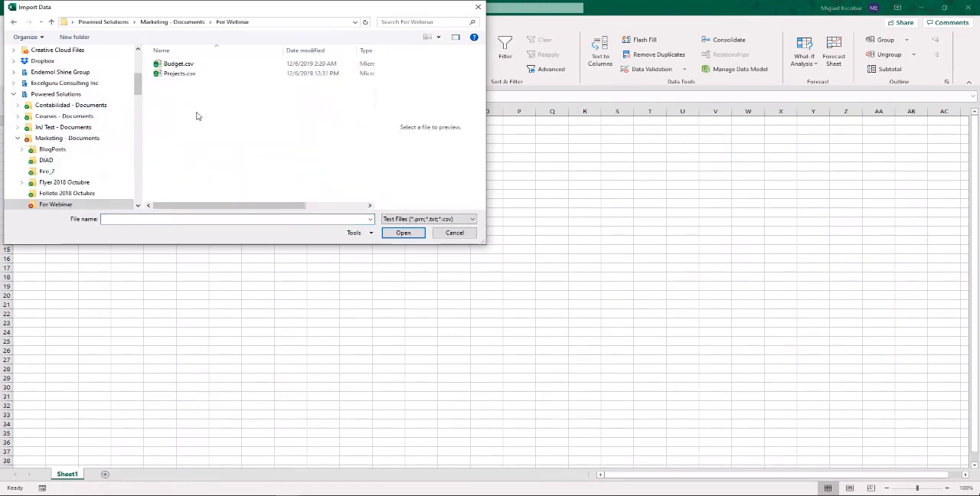
left_click(183, 75)
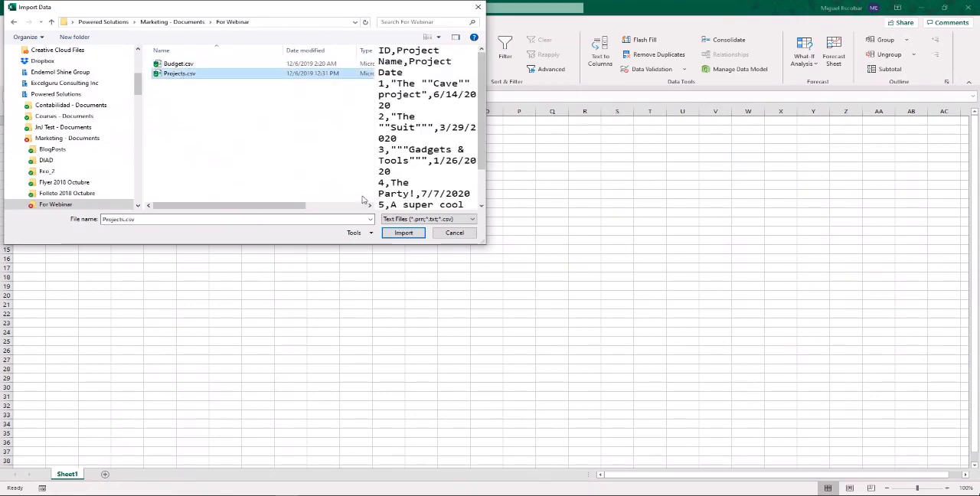
left_click(403, 233)
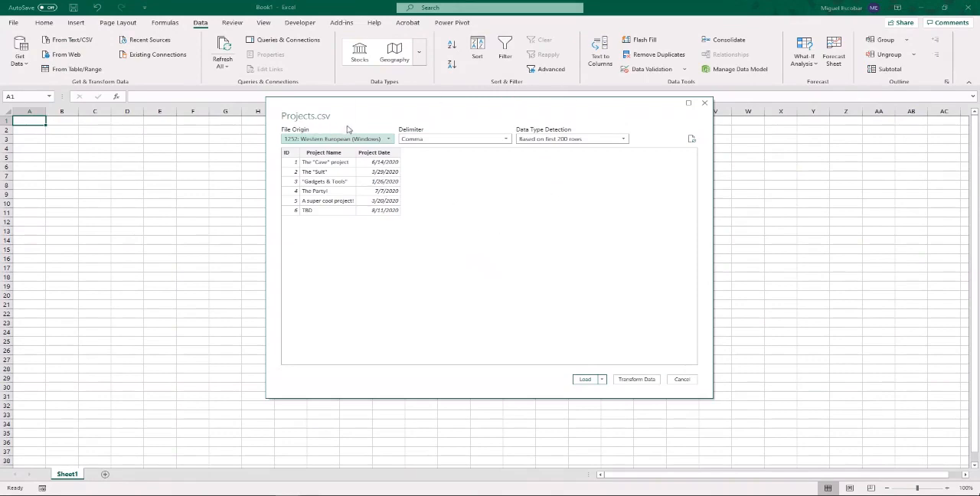
left_click(630, 380)
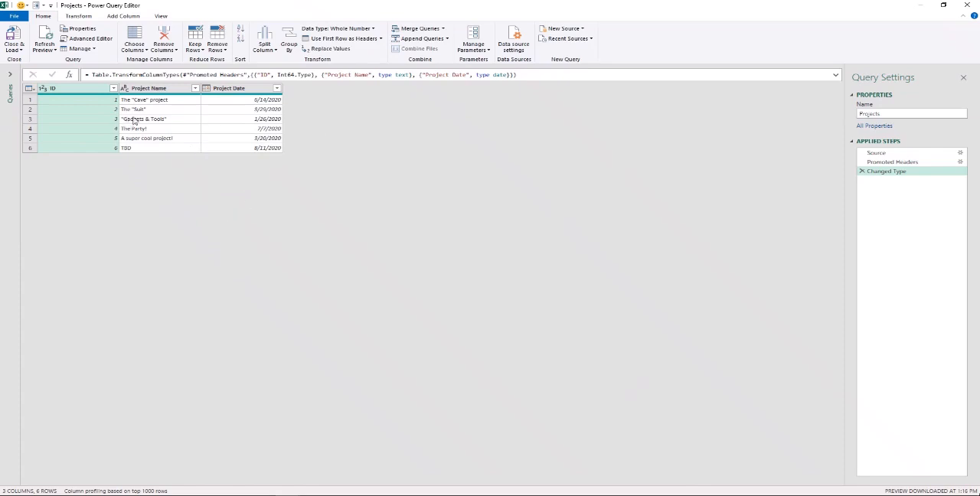
- Add Budget.csv from the For Webinar folder as a second query alongside Projects
left_click(11, 75)
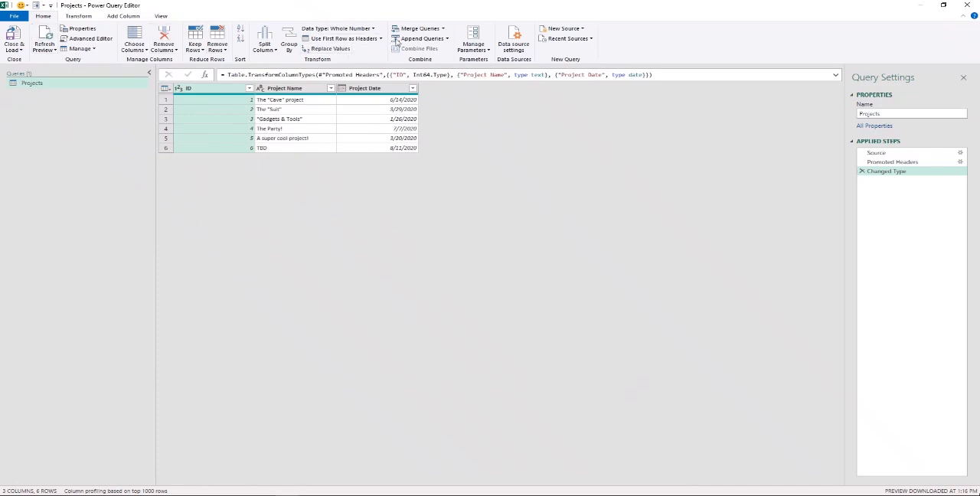
left_click(580, 31)
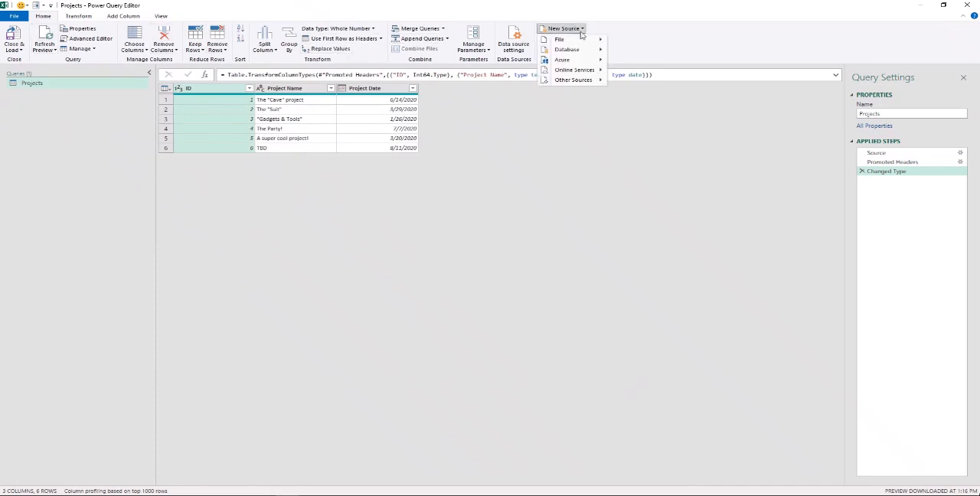
mouse_move(600, 42)
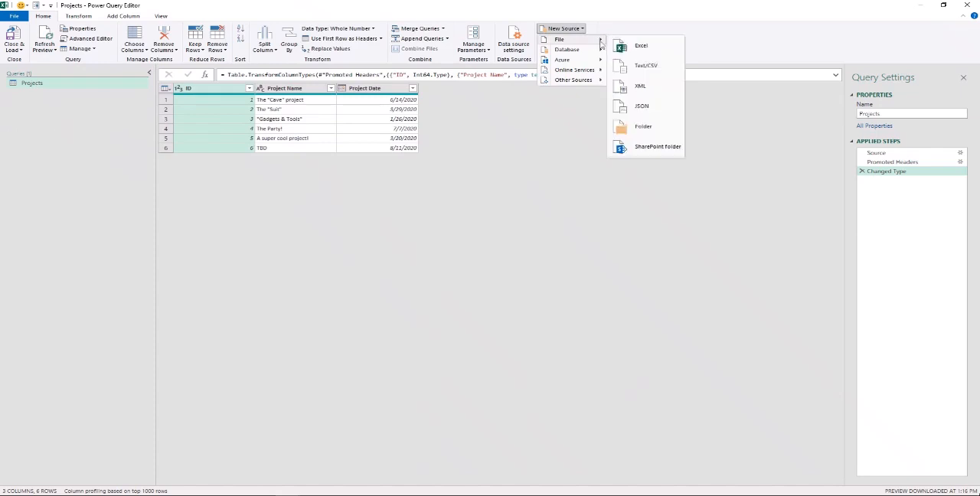
left_click(642, 66)
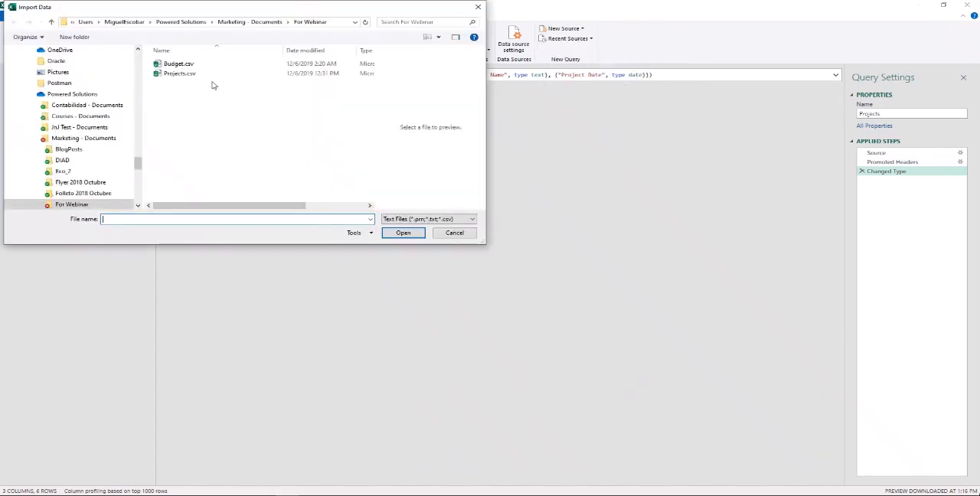
left_click(192, 66)
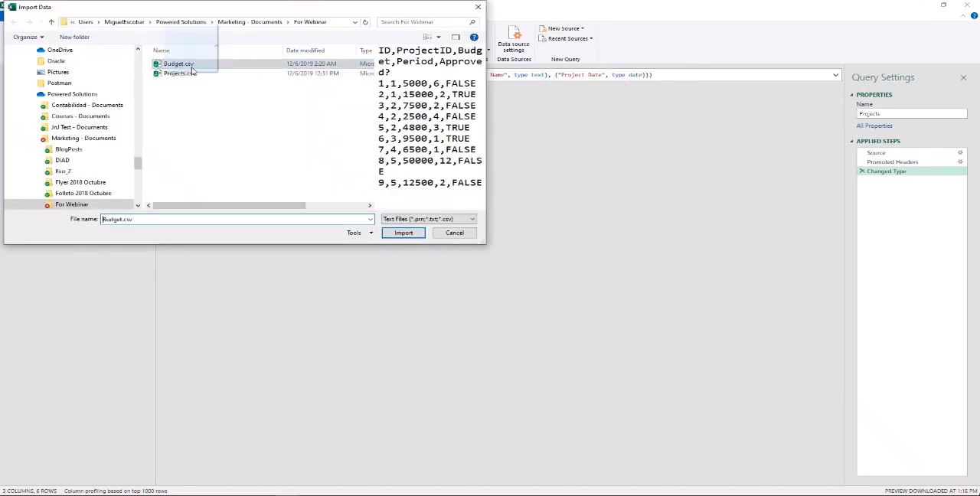
left_click(418, 237)
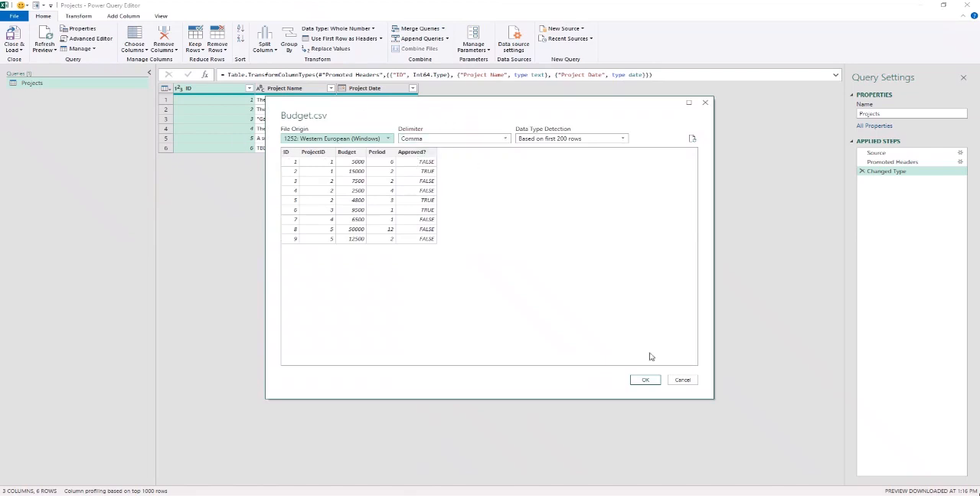
left_click(646, 379)
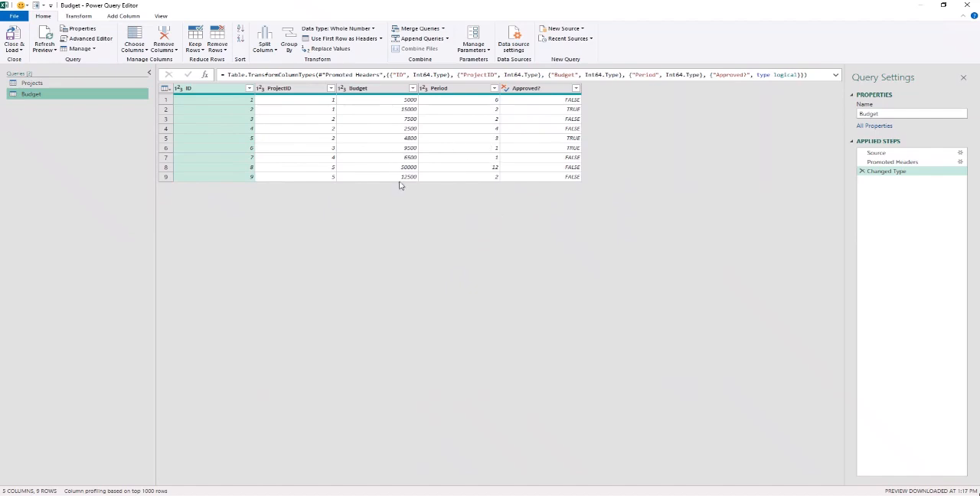
- Create a reference to the Budget query and filter its Approved? column to keep only TRUE rows
right_click(49, 96)
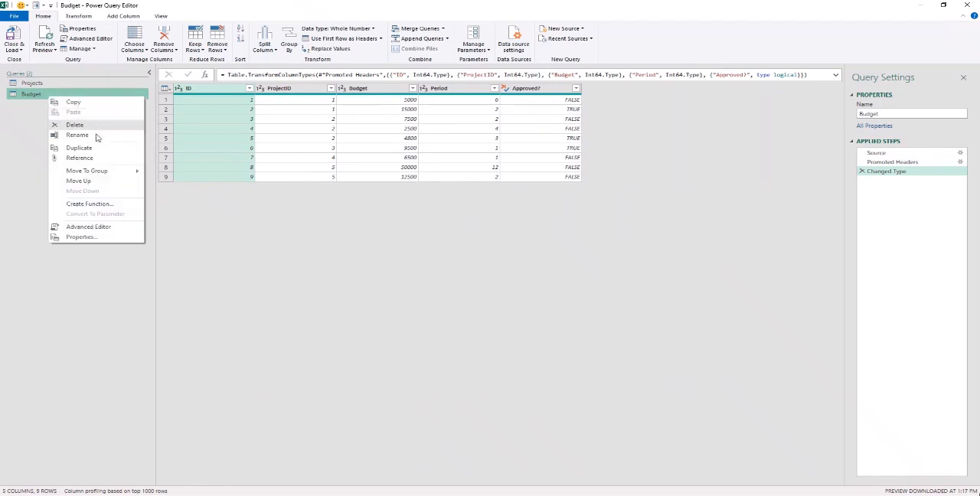
left_click(79, 157)
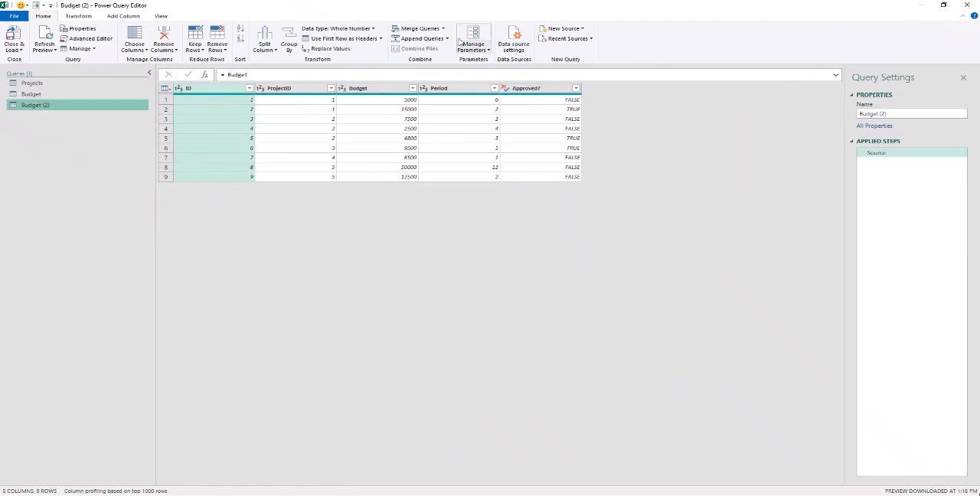
left_click(158, 17)
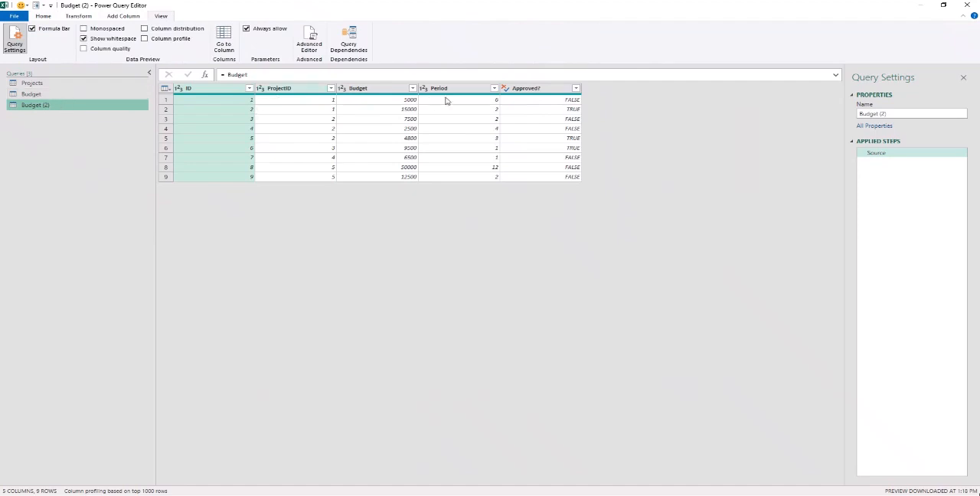
left_click(567, 111)
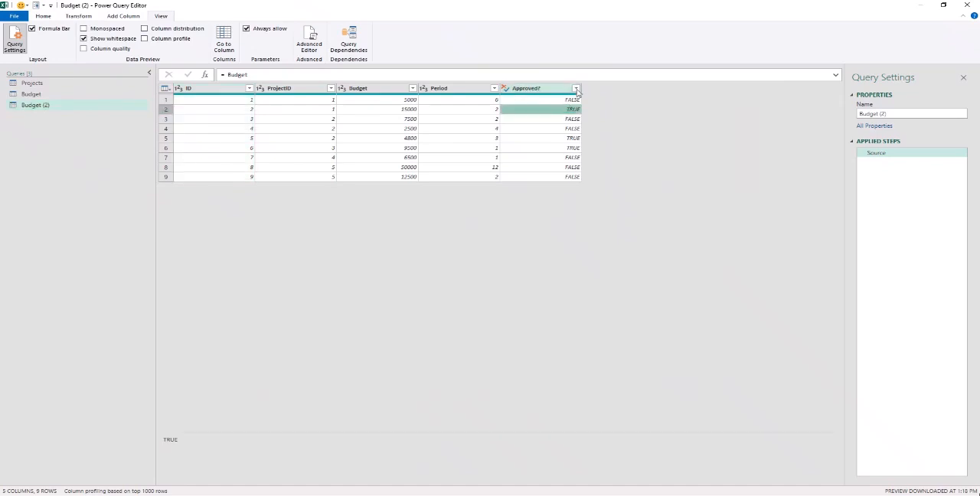
left_click(575, 90)
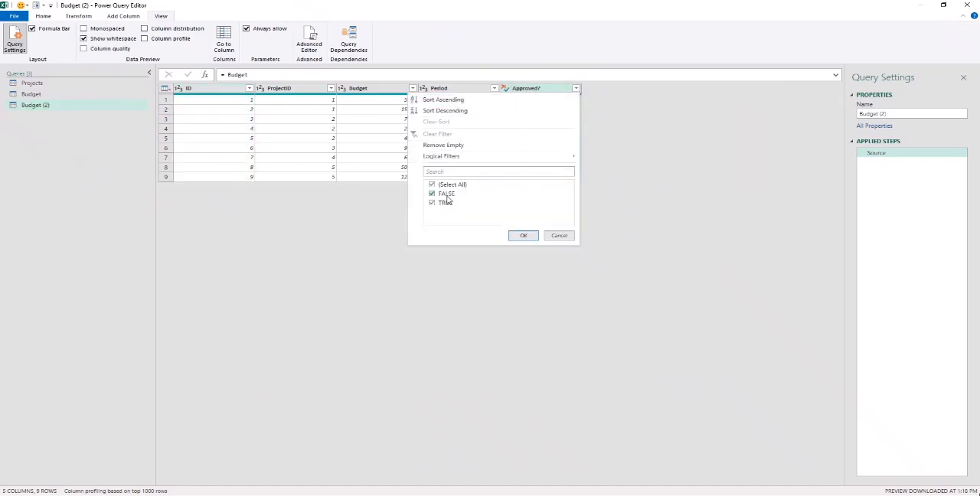
left_click(447, 196)
left_click(524, 235)
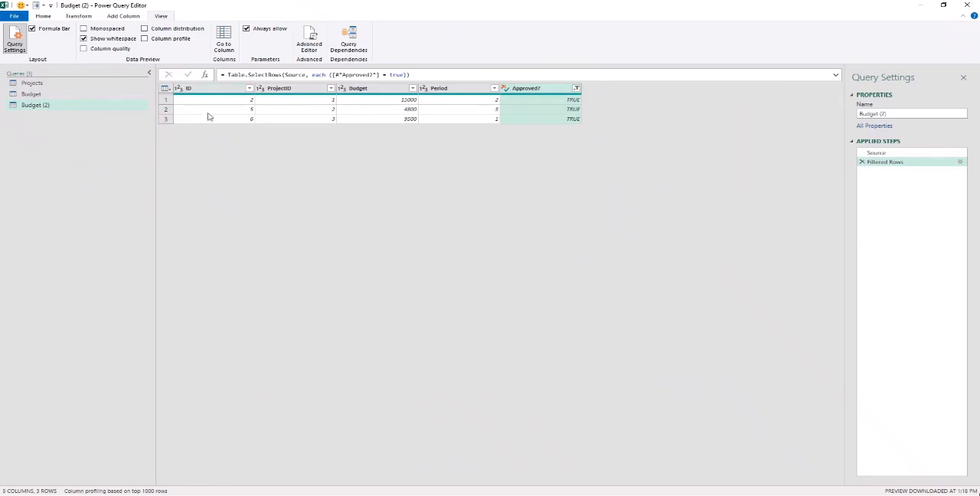
- Merge the filtered budget query with Projects, matching ProjectID to ID with a Left Outer join
left_click(309, 100)
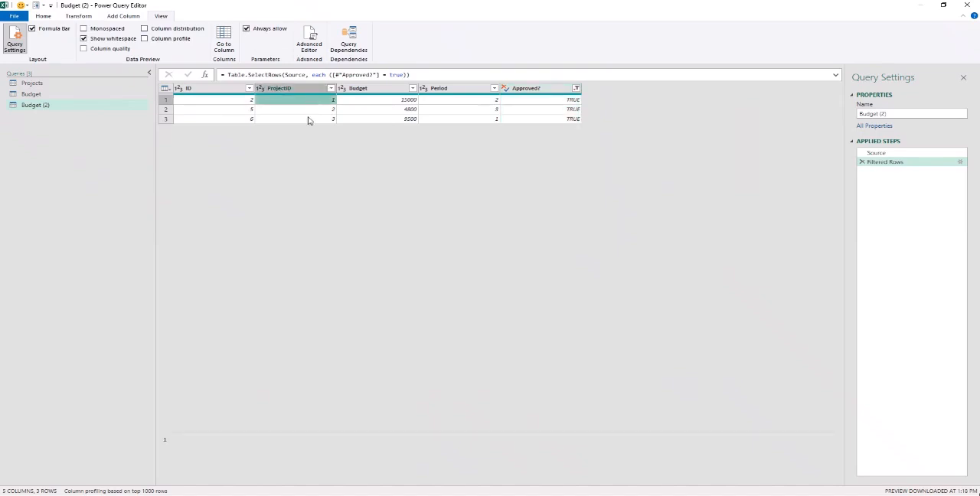
left_click(44, 18)
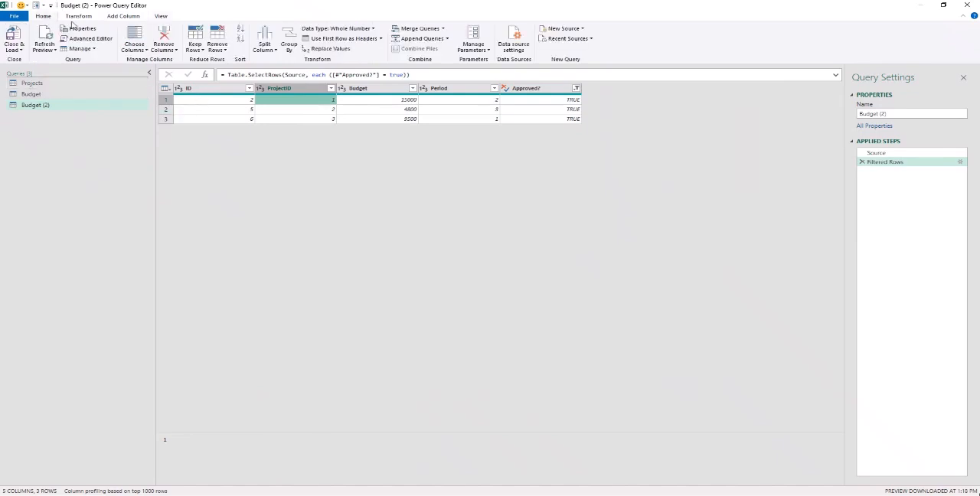
left_click(442, 29)
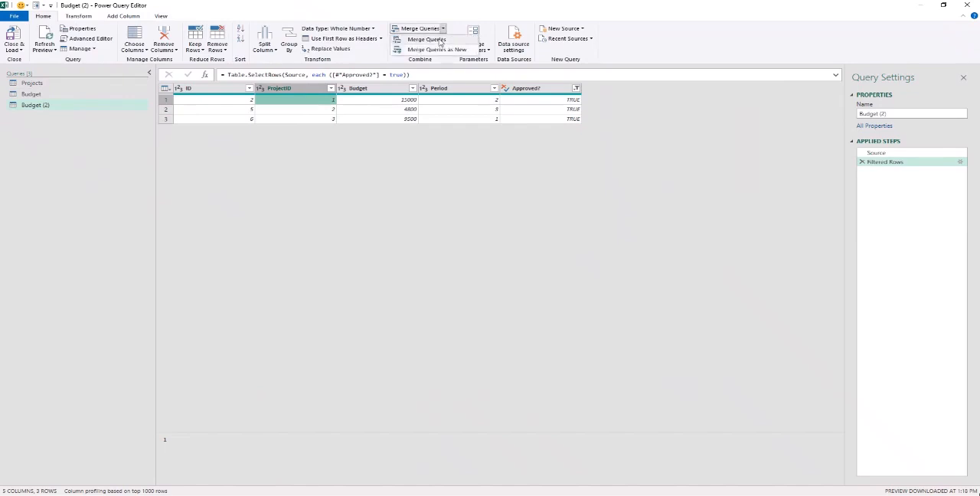
left_click(426, 40)
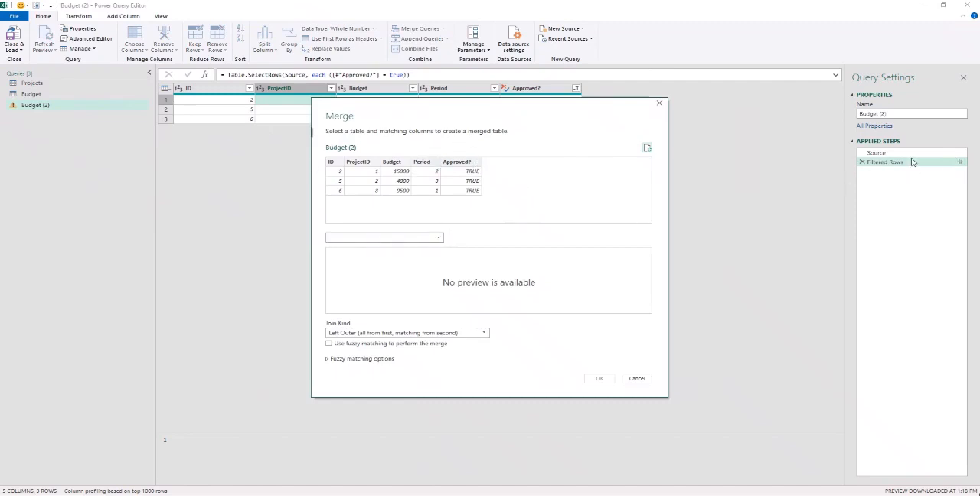
left_click(413, 237)
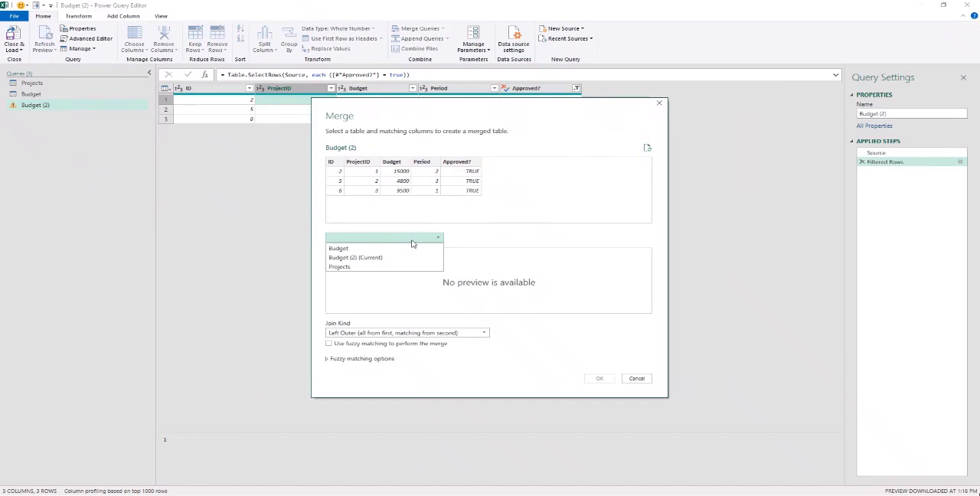
left_click(380, 267)
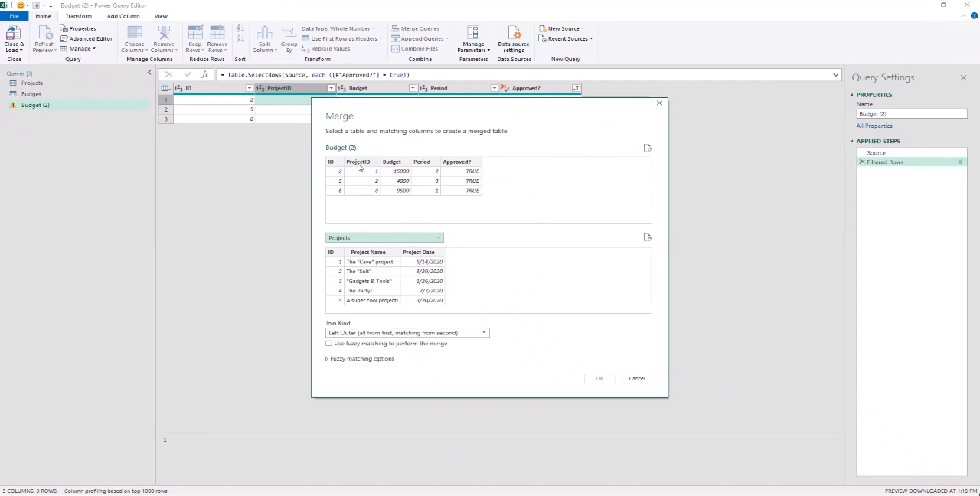
left_click(357, 164)
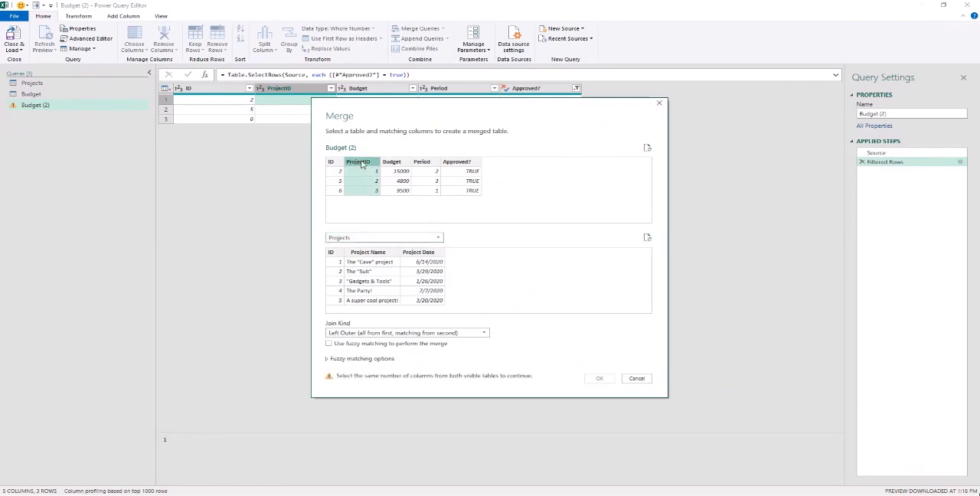
left_click(338, 255)
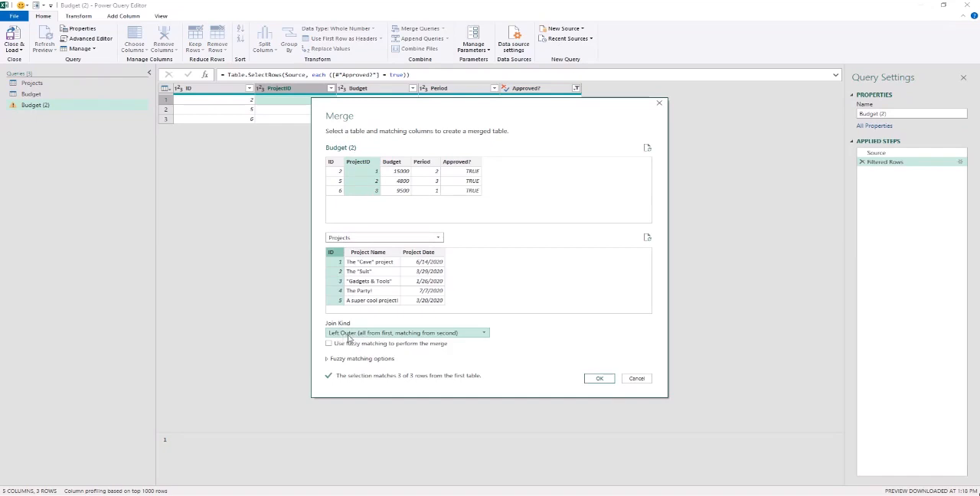
left_click(600, 380)
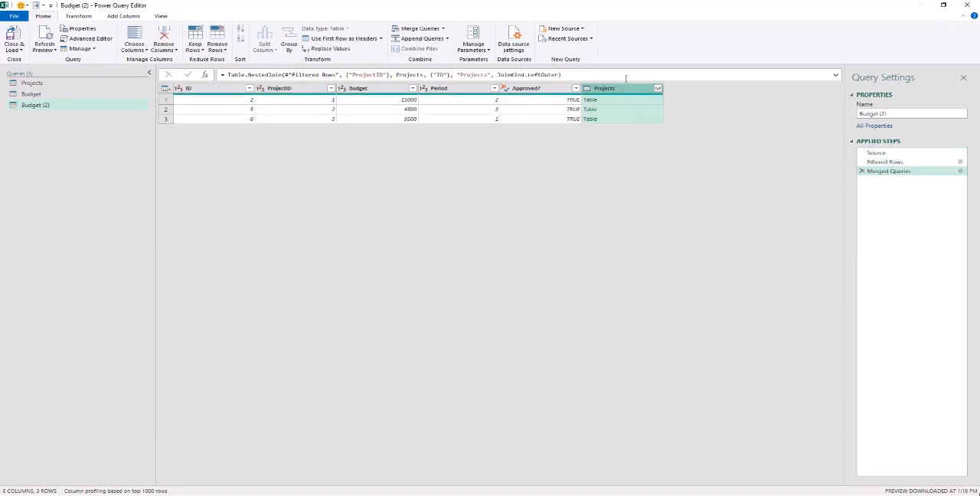
- Preview the nested Projects tables of the first two rows and enlarge the preview area
left_click(613, 104)
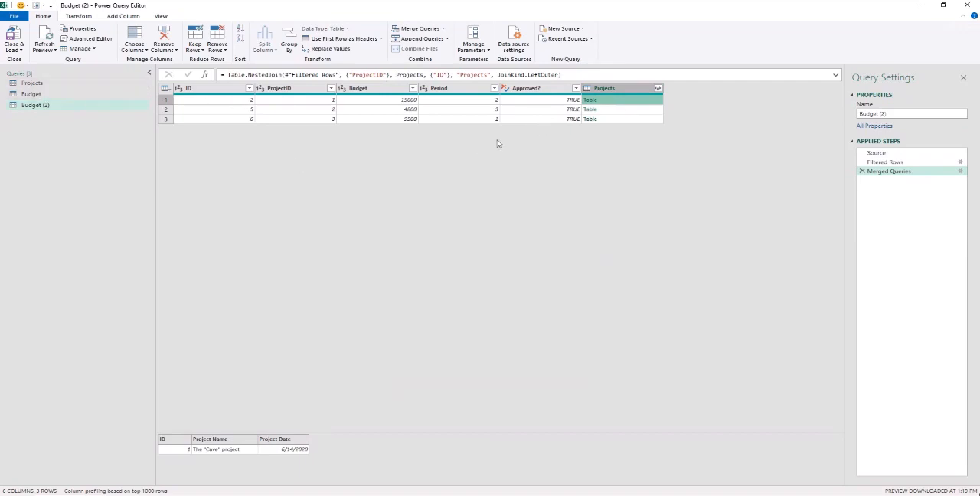
left_click(613, 112)
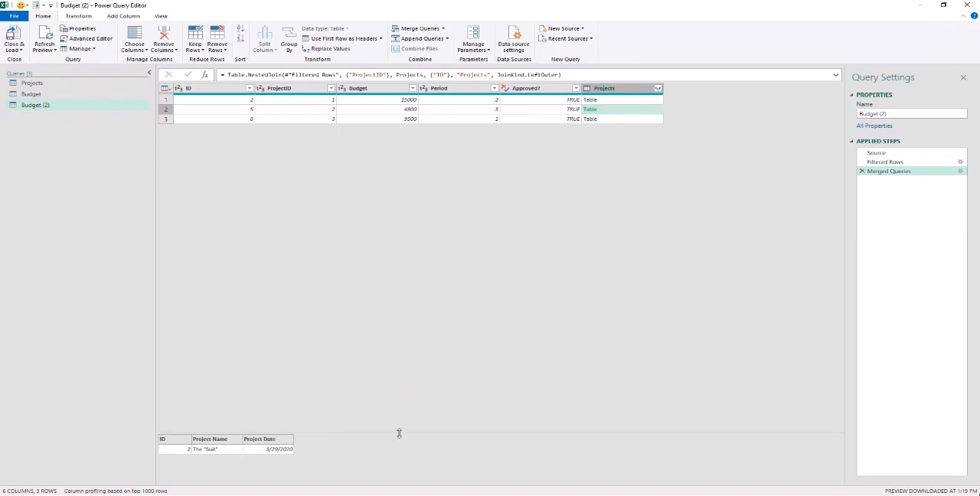
left_click_drag(398, 431, 407, 324)
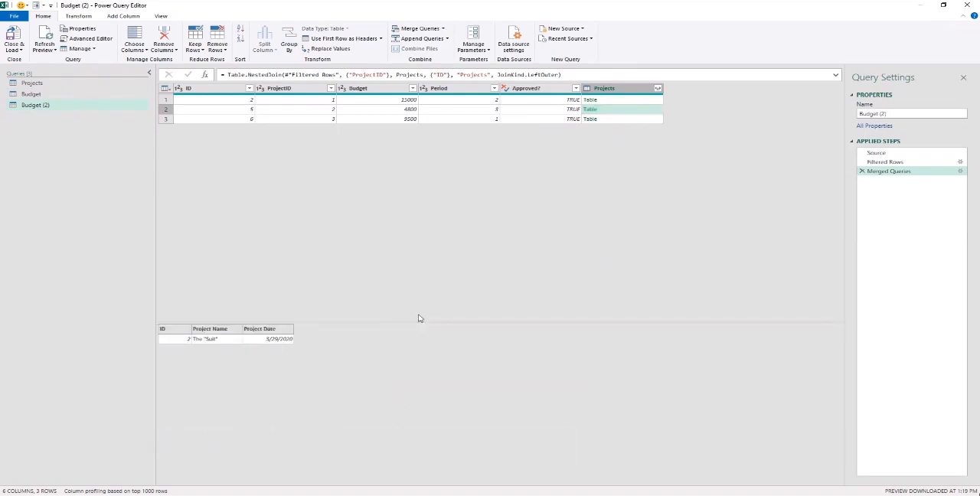
- Preview the third row's nested Projects table, and expand the Projects column to Project Name and Project Date, keeping the original column name as prefix
left_click(618, 121)
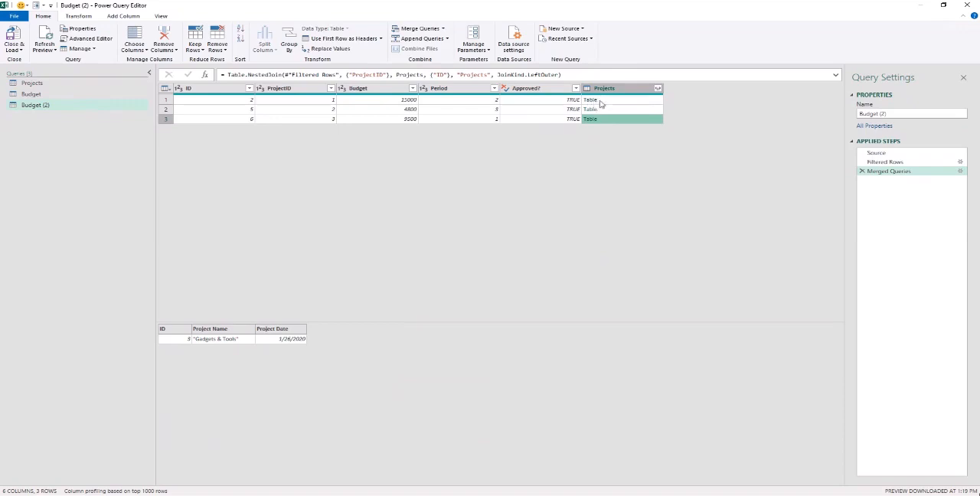
left_click(658, 90)
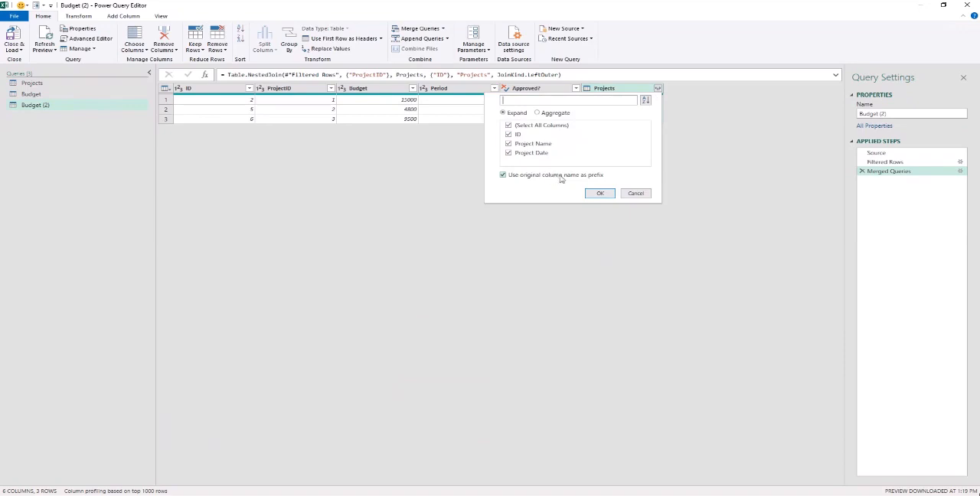
left_click(508, 135)
left_click(598, 193)
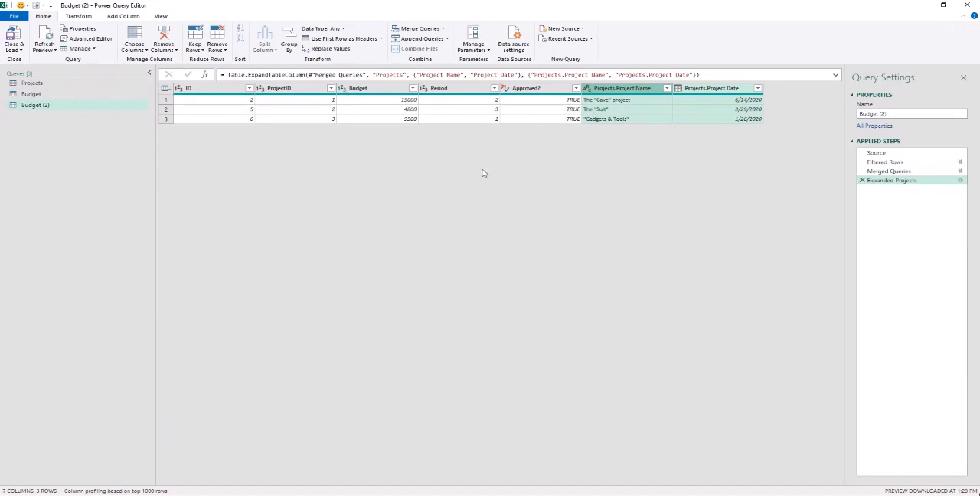
- Keep only the Budget, Period, Projects.Project Name and Projects.Project Date columns, removing all other columns
left_click(388, 89)
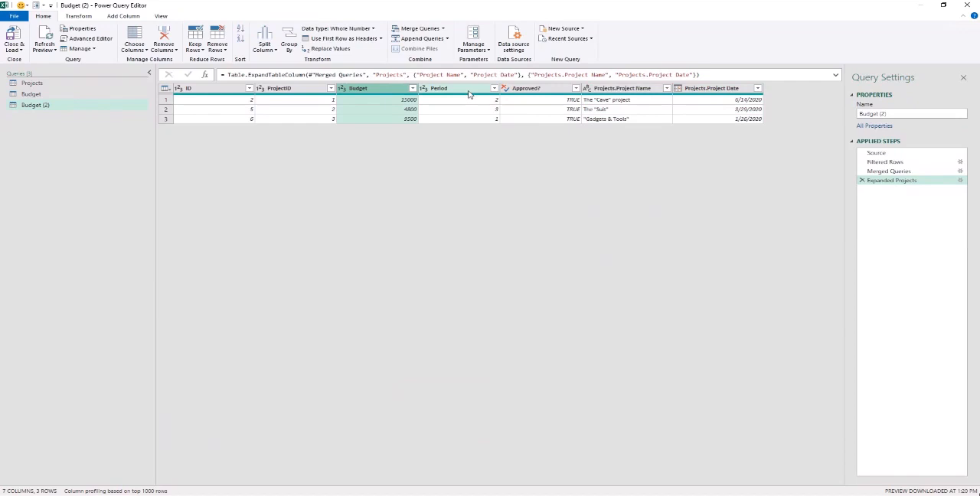
left_click(470, 90, "ctrl")
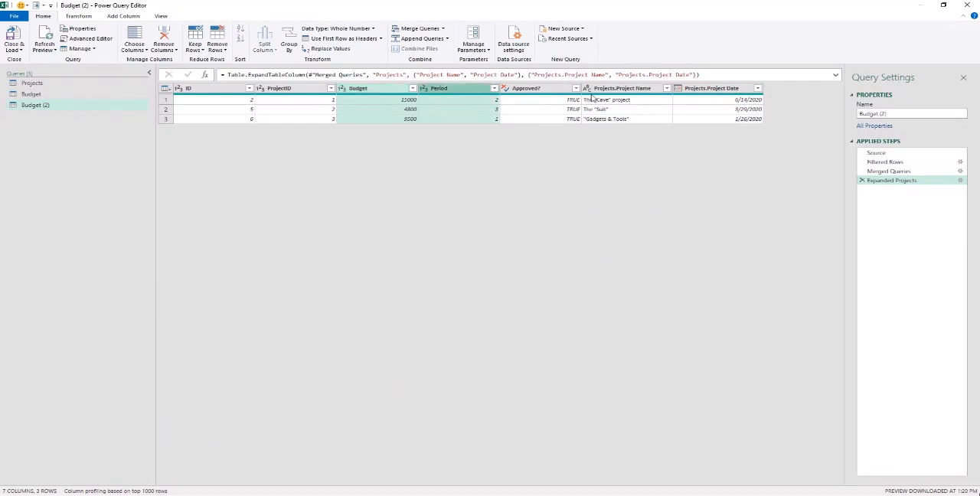
left_click(616, 88, "ctrl")
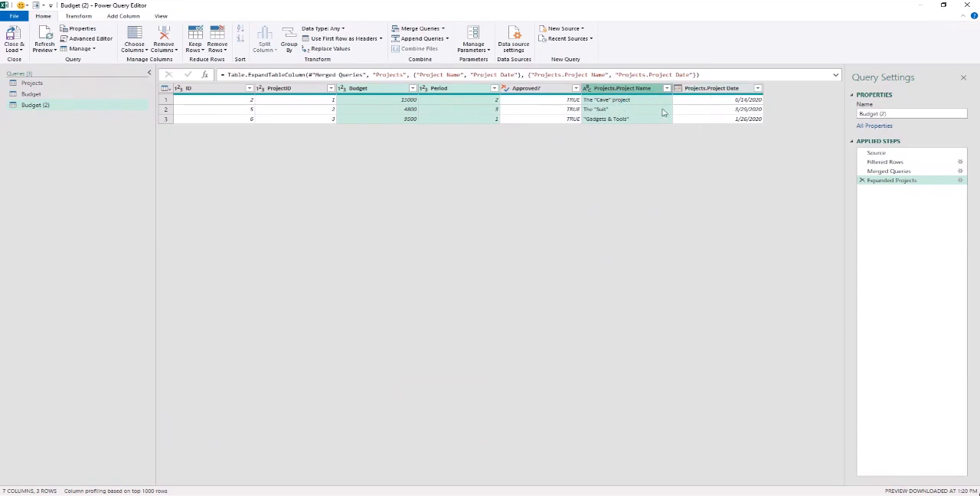
left_click(708, 89, "ctrl")
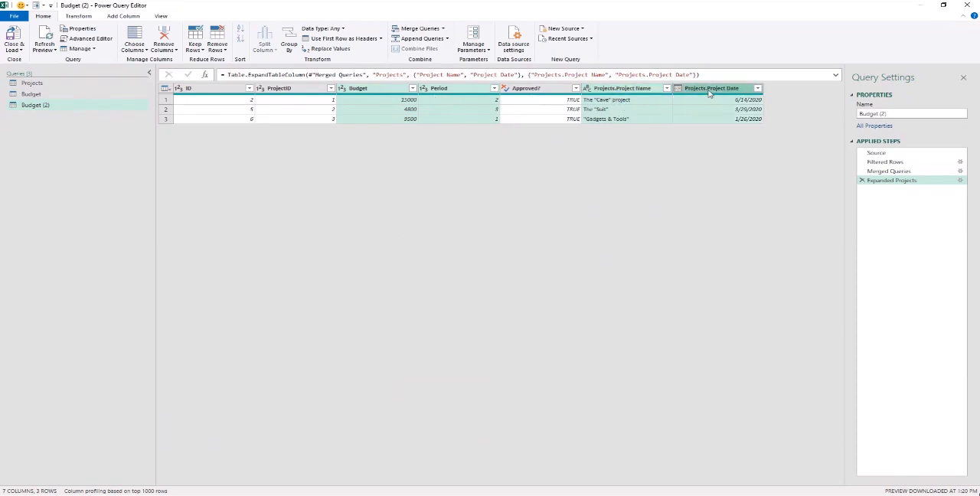
right_click(710, 91)
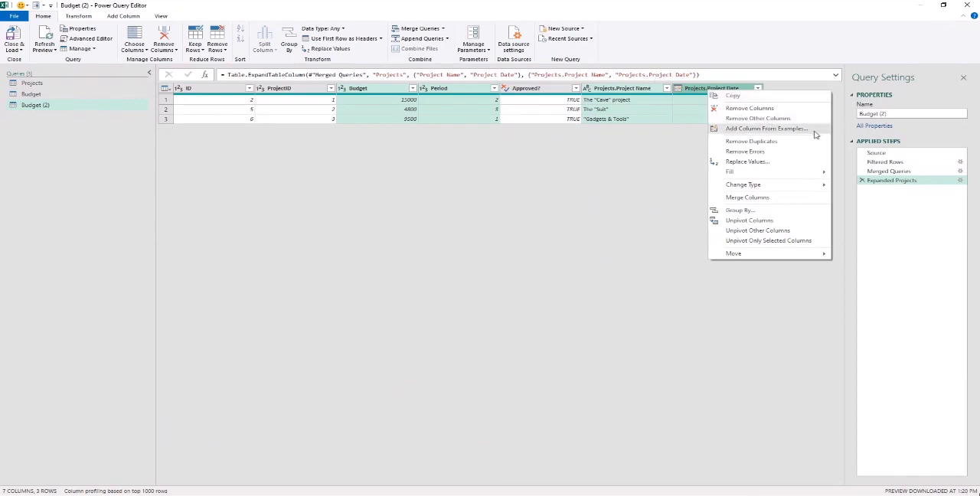
left_click(775, 120)
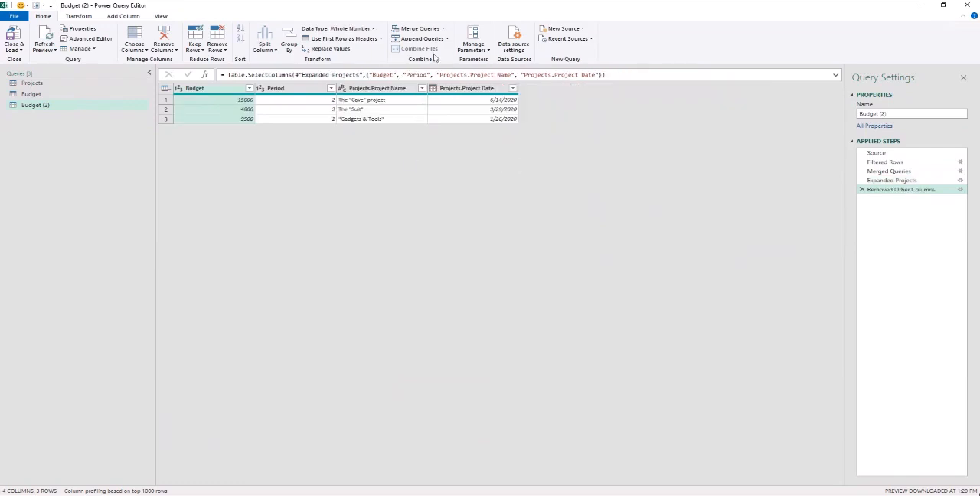
- Rename the merged query as Output
left_click(900, 115)
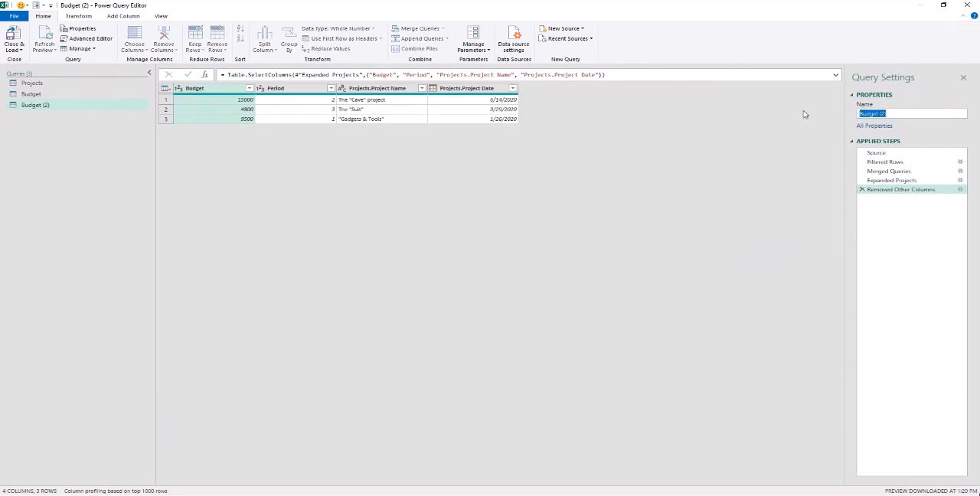
type("Cutput")
key("Return")
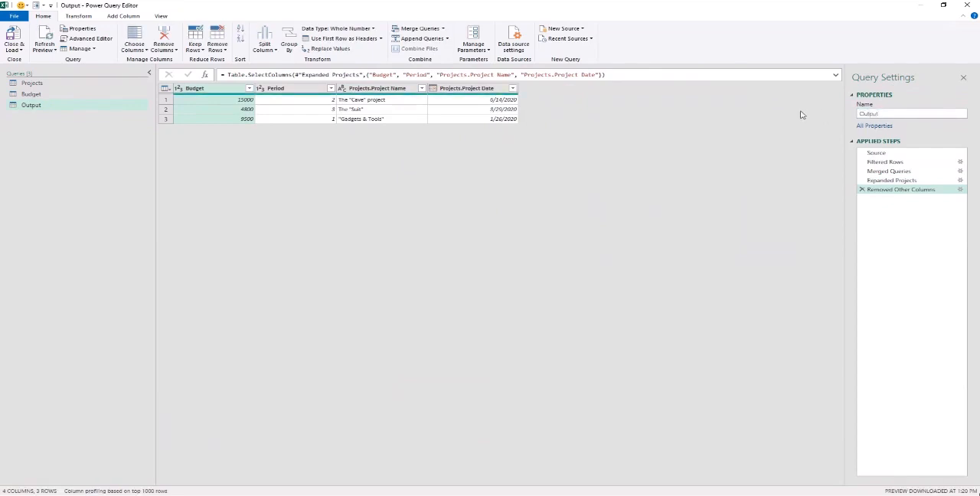
- Examine the query dependencies diagram, highlighting the sources that feed Output and fitting it to the window, and close it
left_click(154, 16)
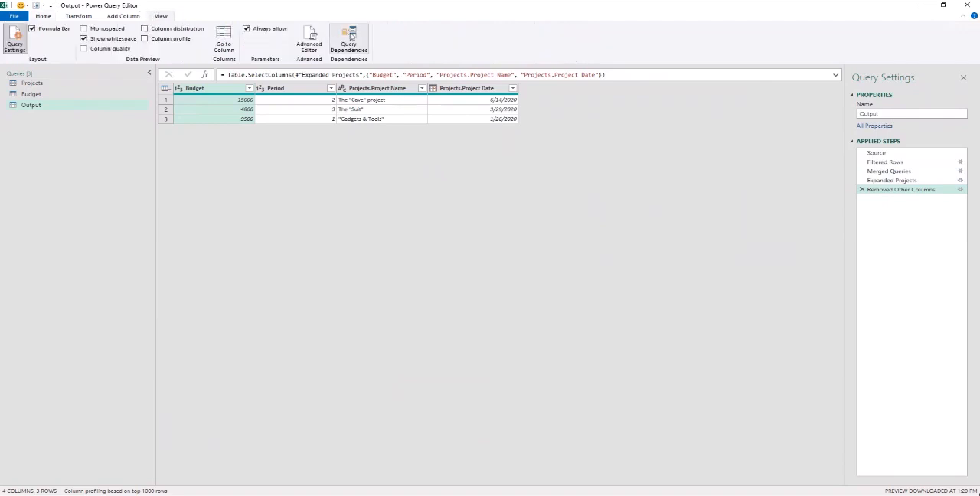
left_click(352, 36)
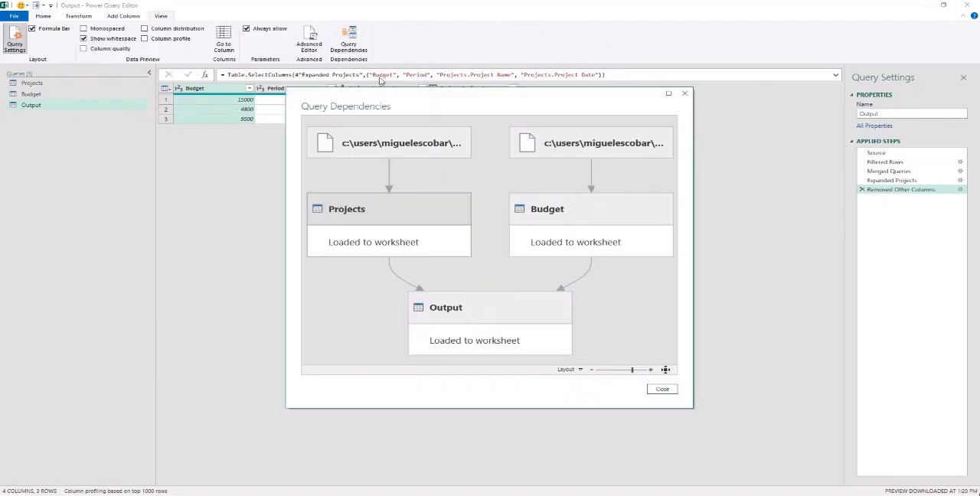
left_click_drag(473, 99, 500, 75)
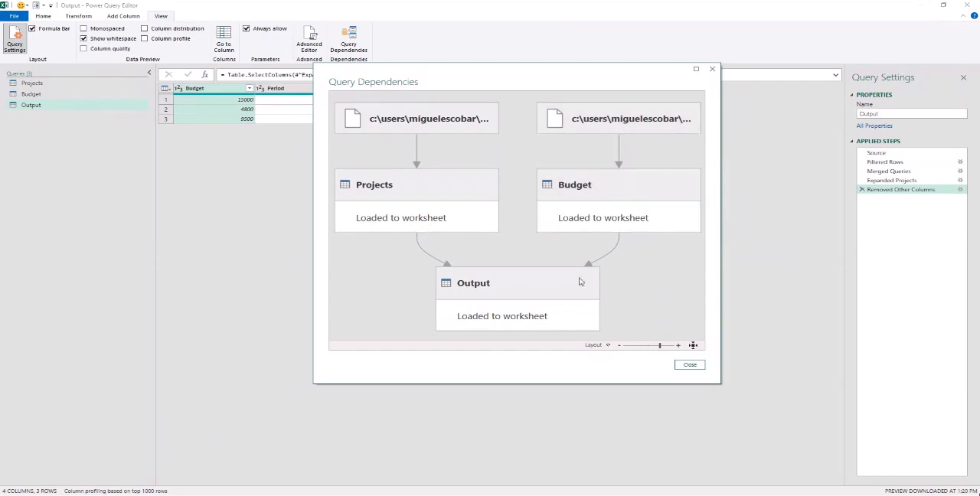
left_click(519, 292)
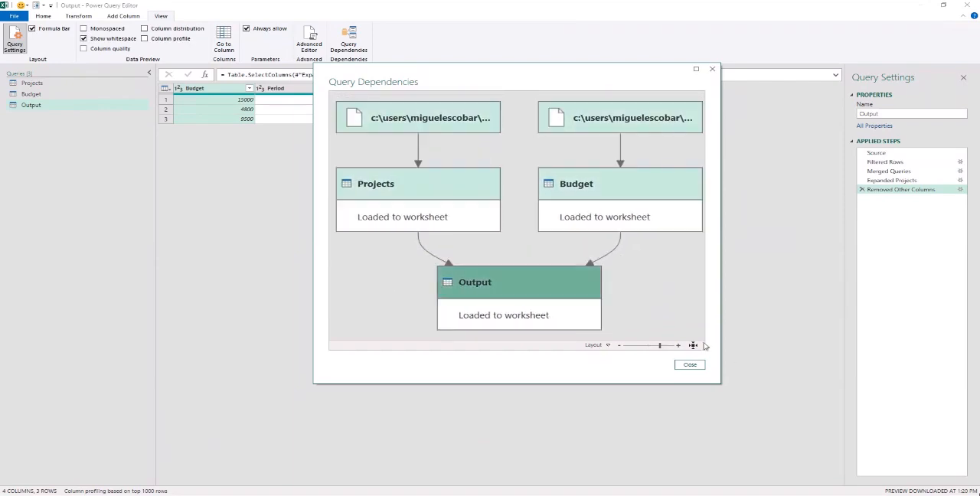
left_click(692, 345)
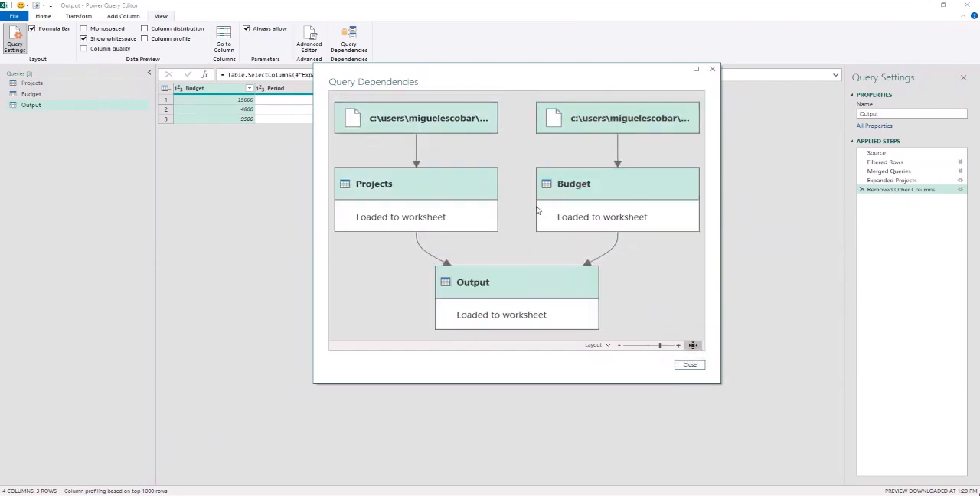
left_click(692, 365)
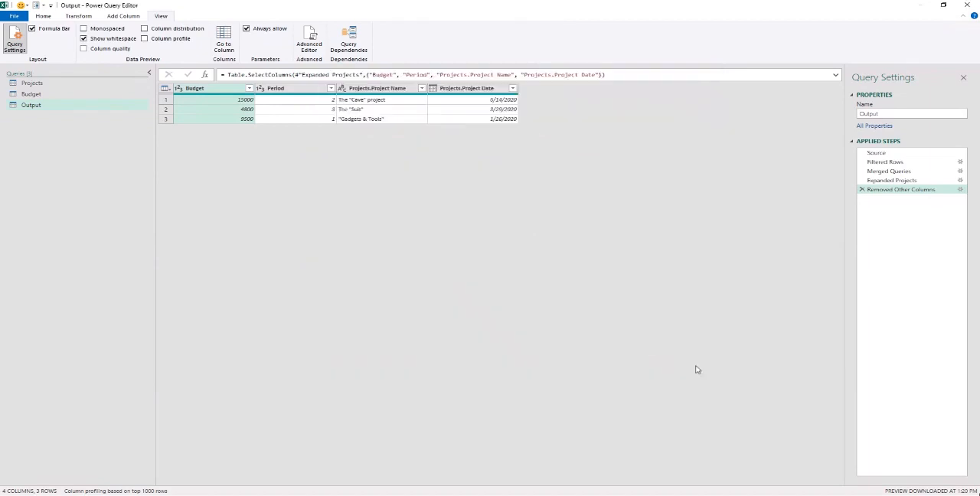
- Close the query editor and load the Projects, Budget and Output queries into worksheets
left_click(46, 17)
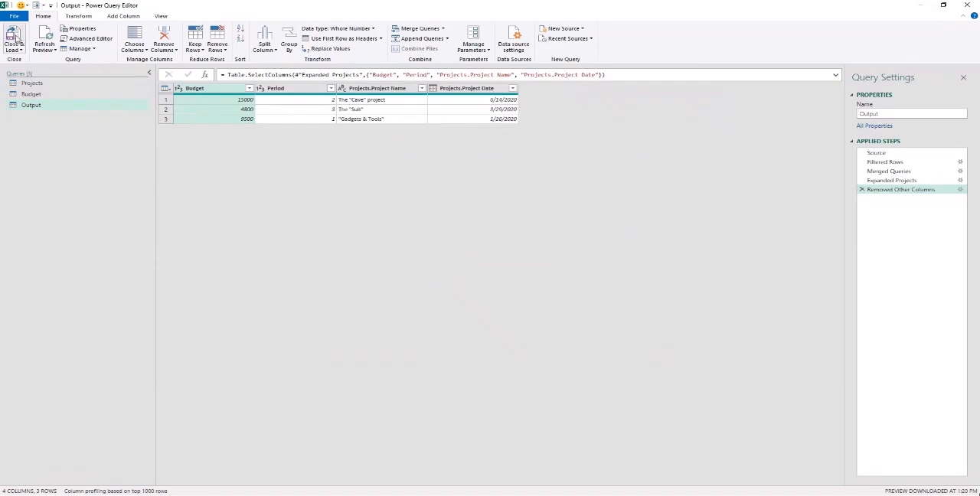
left_click(15, 38)
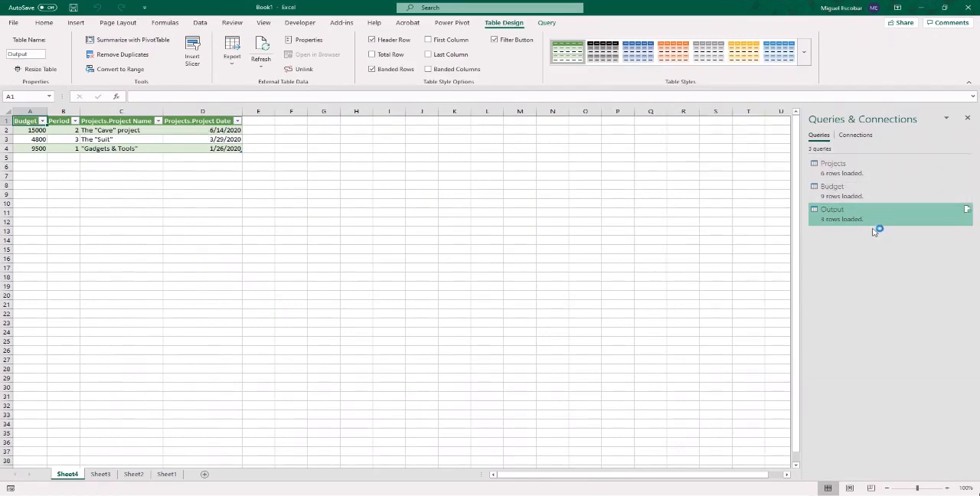
mouse_move(859, 174)
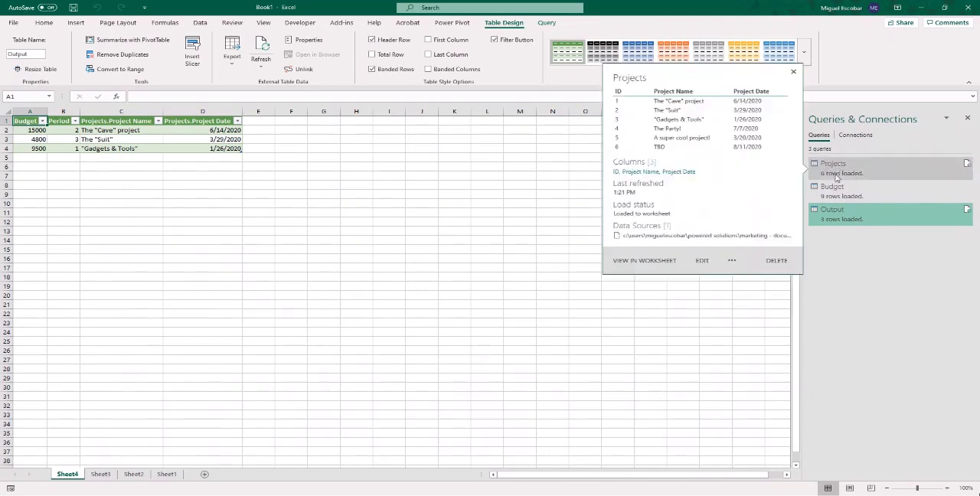
left_click(117, 139)
- Check the sheets holding the loaded Budget and Projects tables, and delete Sheet3 with the Budget table
left_click(101, 473)
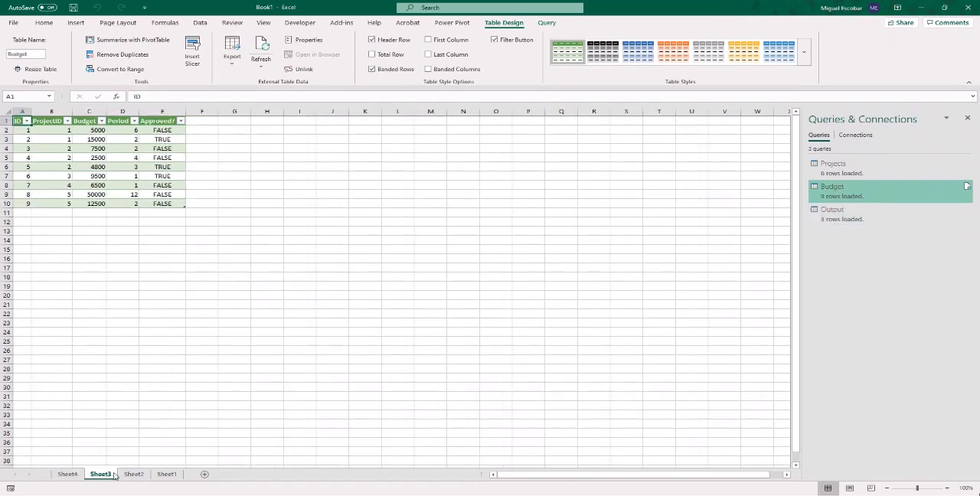
left_click(134, 475)
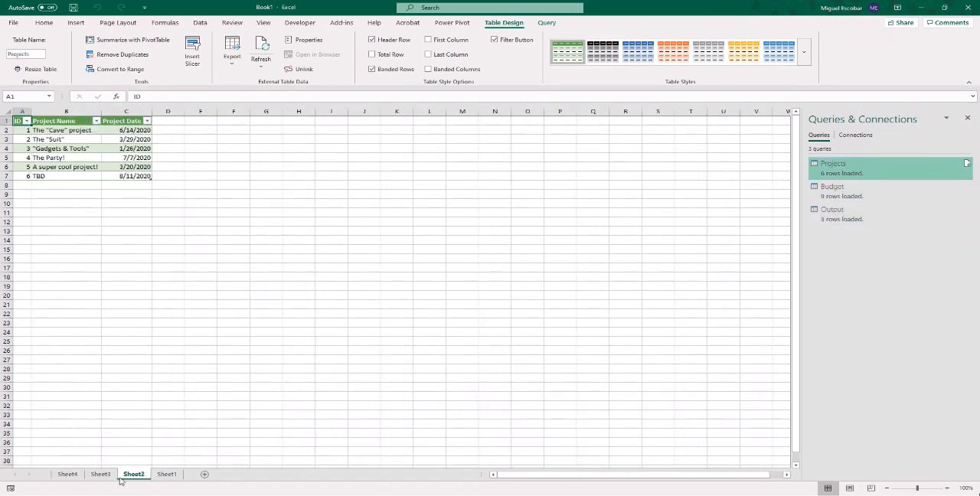
left_click(100, 475)
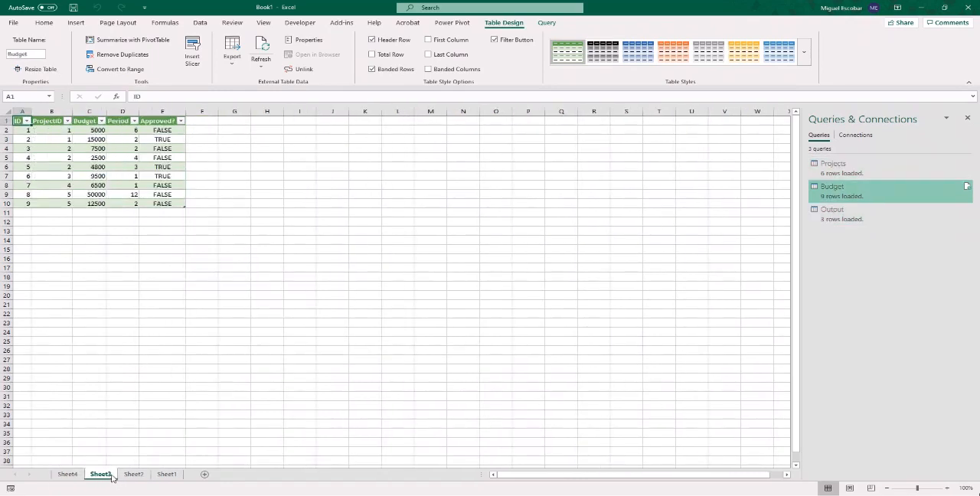
right_click(112, 476)
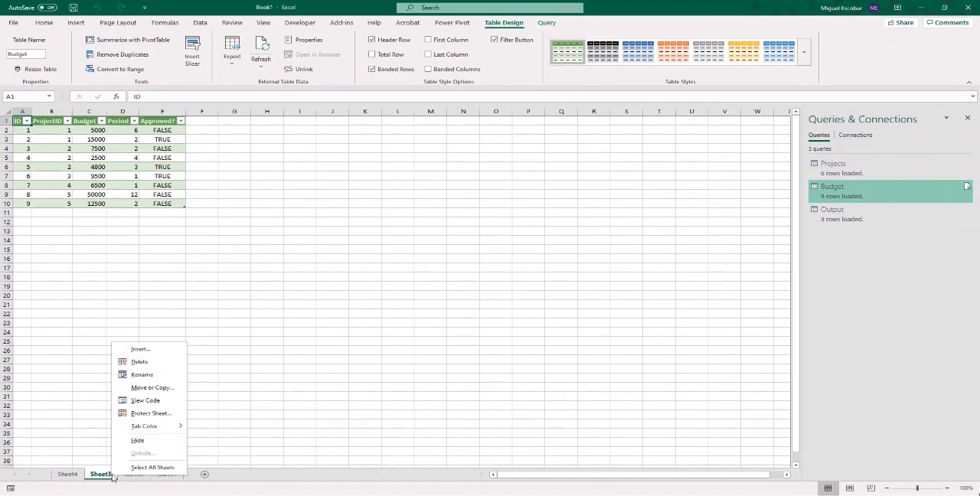
left_click(140, 362)
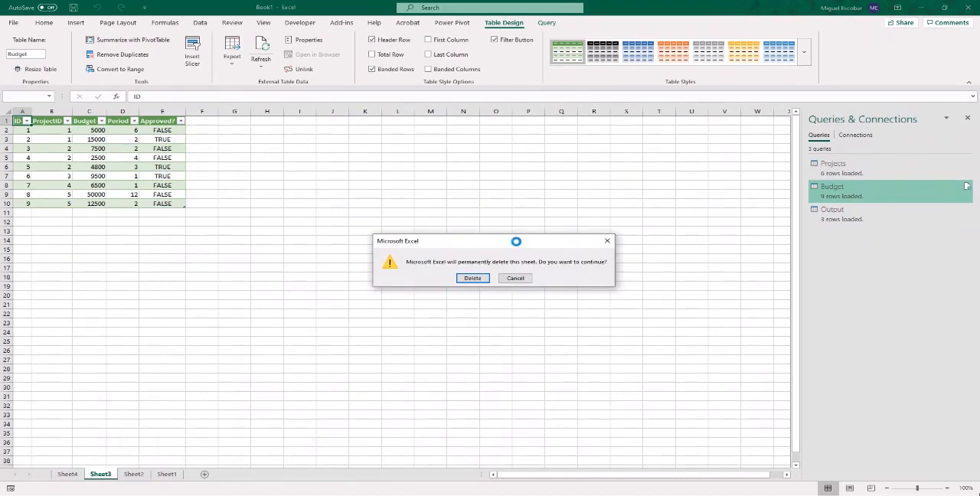
left_click(475, 278)
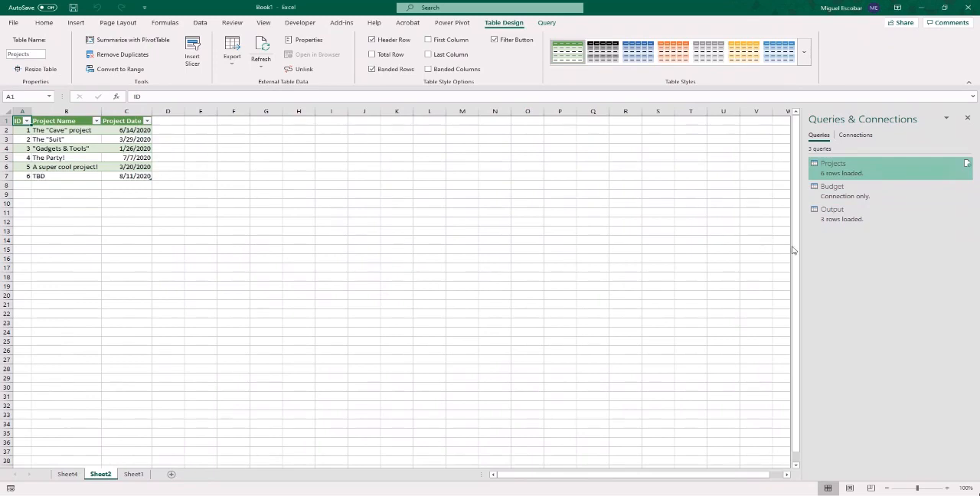
- Delete Sheet2, which holds the loaded Projects table
mouse_move(847, 193)
right_click(105, 475)
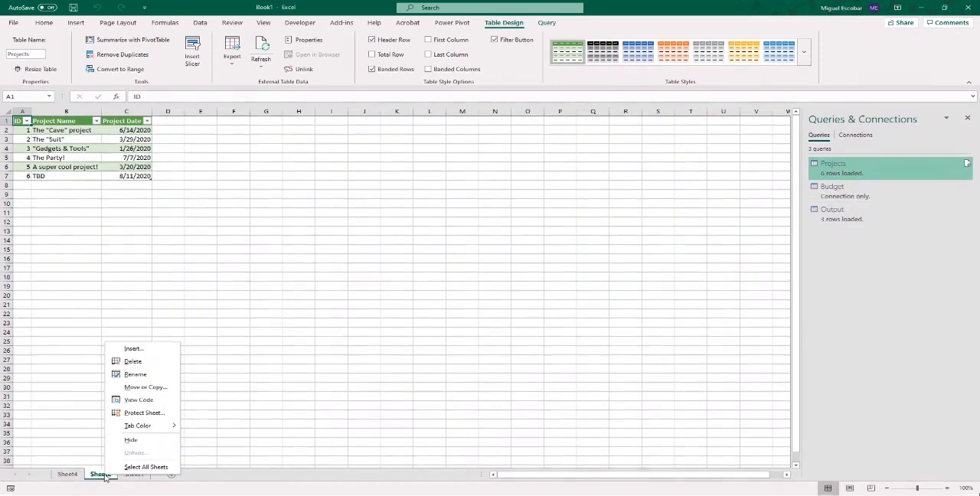
left_click(133, 361)
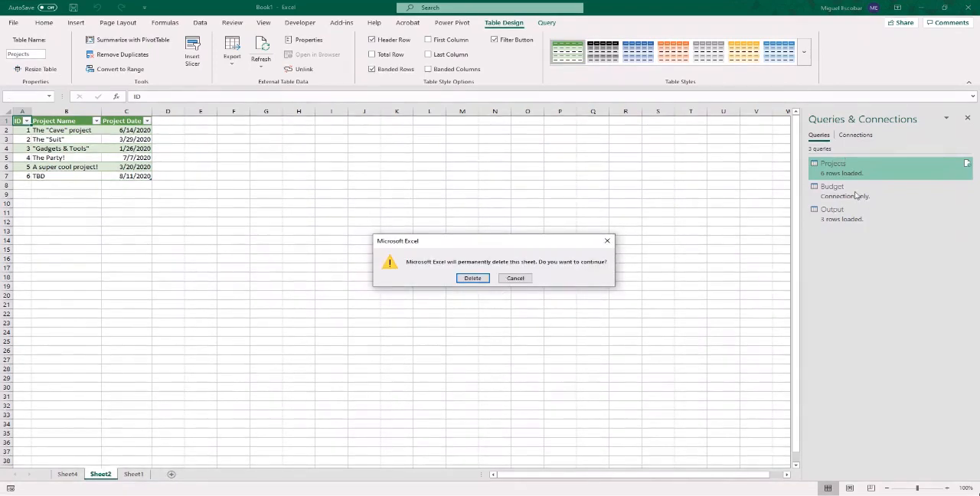
left_click(467, 278)
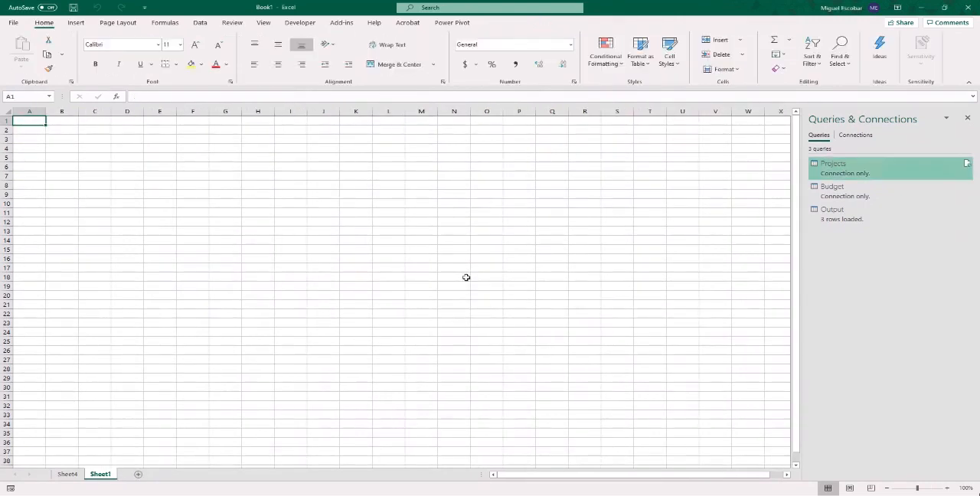
- Review the Output table on Sheet4 and close the Book1 workbook without saving it
left_click(68, 474)
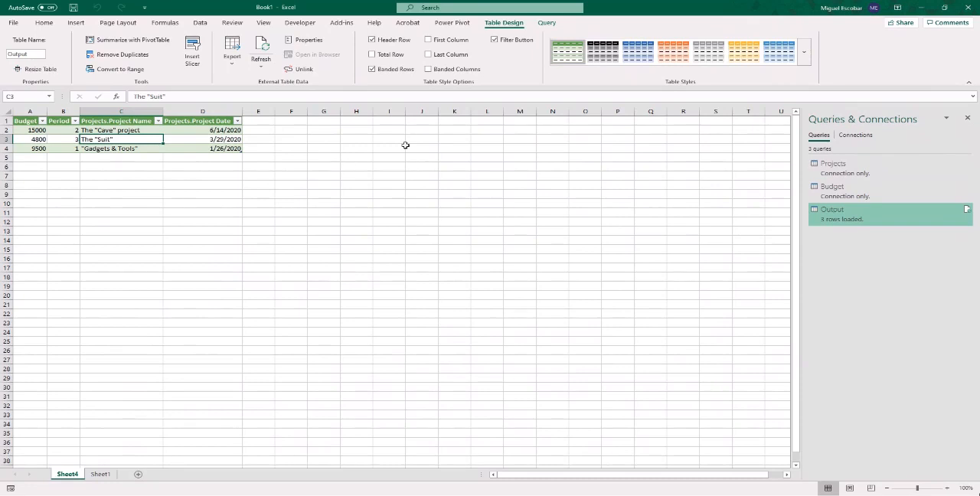
left_click(967, 7)
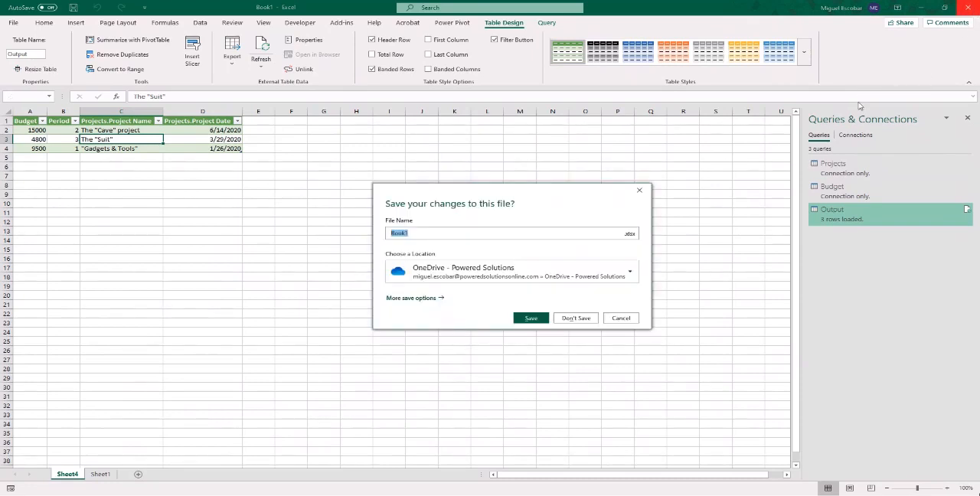
left_click(566, 321)
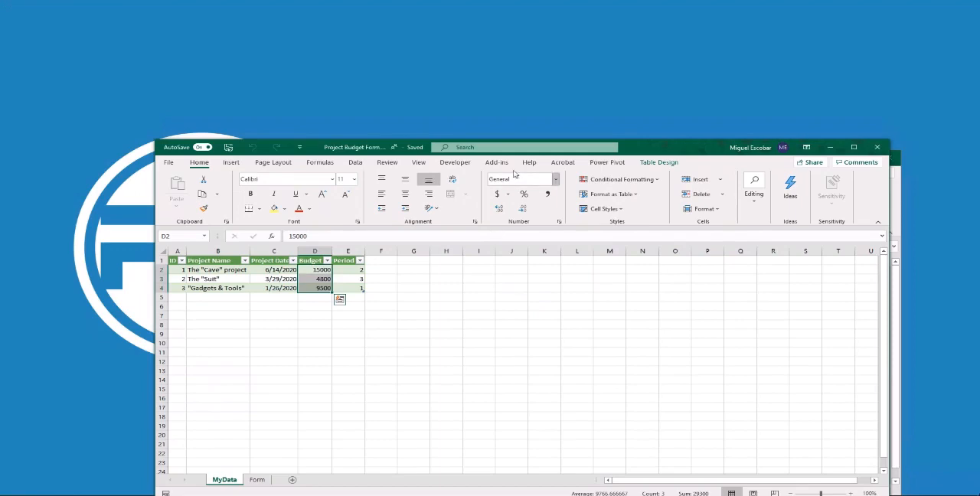
- Open the Project Budget Form workbook in a maximized window and try to refresh the table on the MyData sheet
double_click(680, 140)
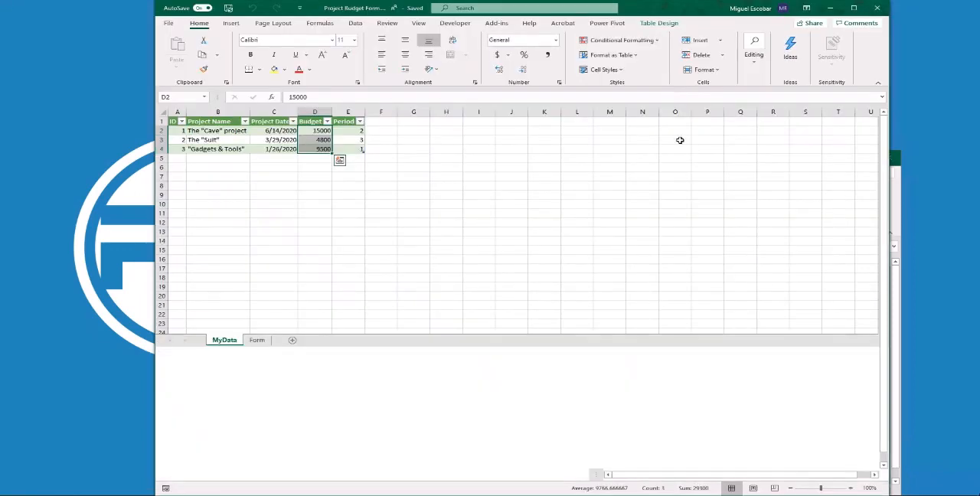
left_click(853, 8)
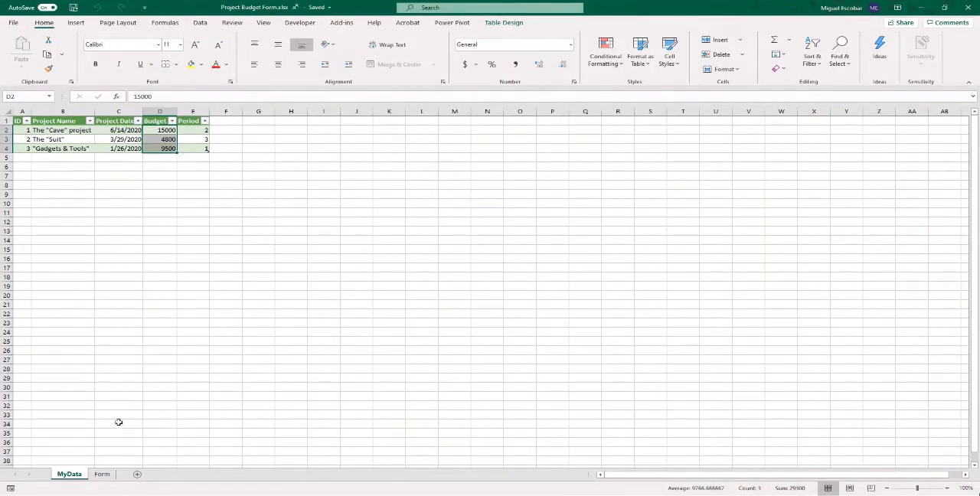
right_click(126, 141)
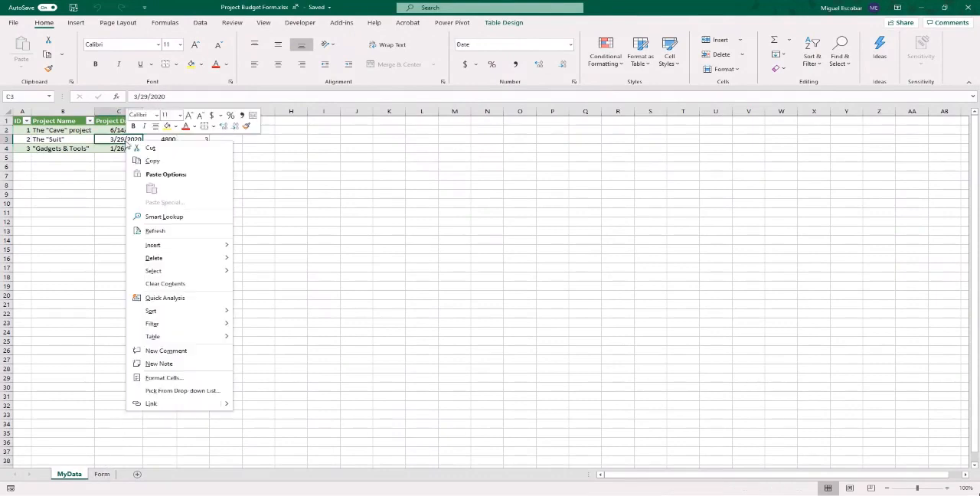
left_click(167, 231)
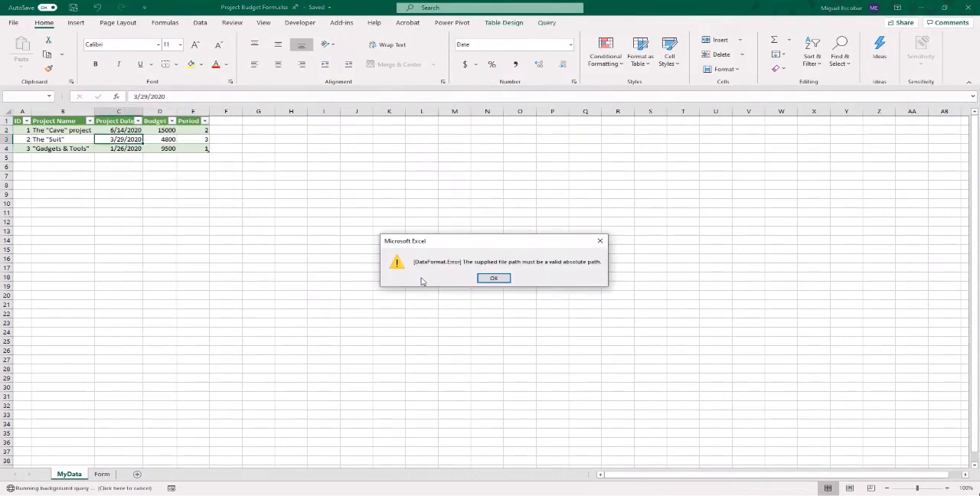
- Try again to refresh the project table on the MyData sheet
left_click(498, 279)
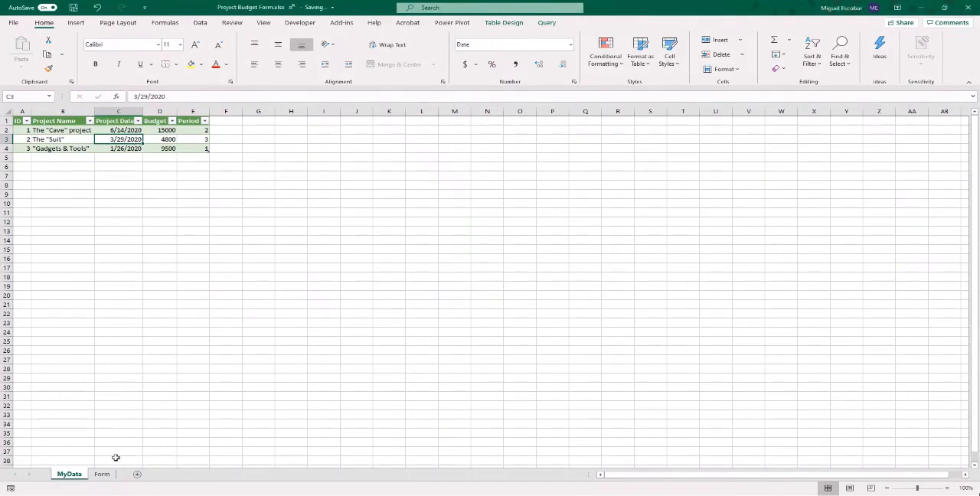
left_click(102, 473)
left_click(69, 474)
left_click(199, 23)
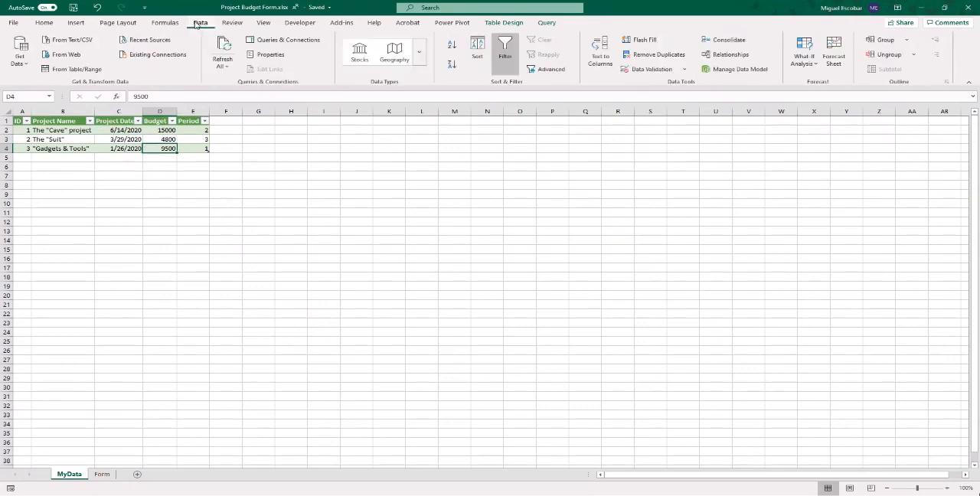
left_click(19, 55)
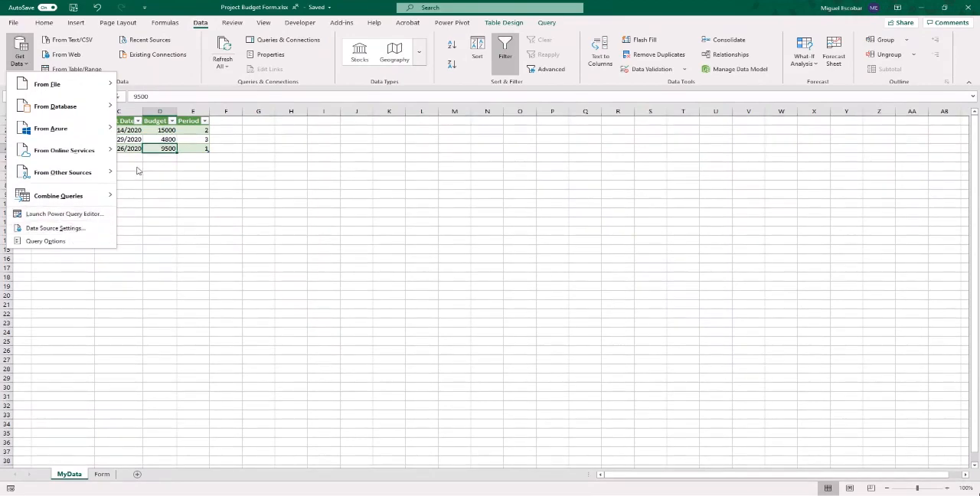
left_click(152, 139)
right_click(165, 141)
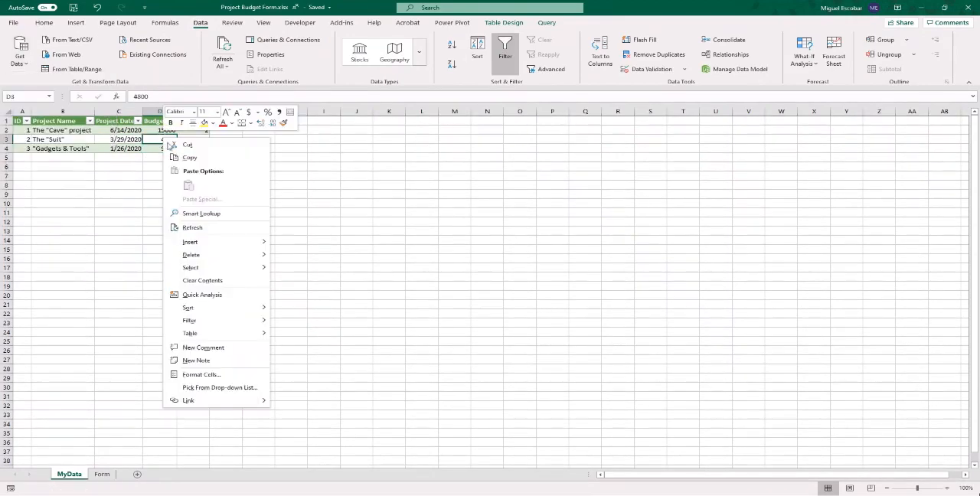
left_click(208, 228)
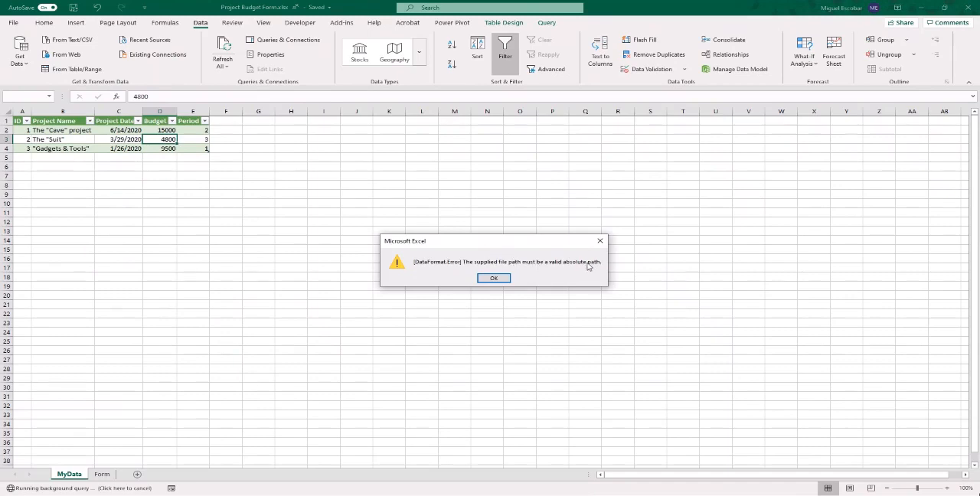
left_click(501, 277)
- Check the data source settings for sources used in the current workbook
left_click(30, 65)
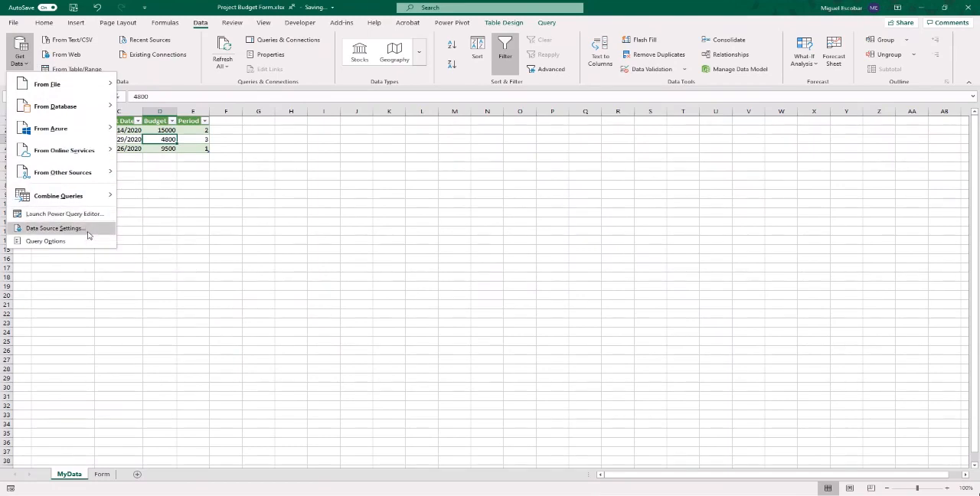
left_click(87, 231)
left_click(582, 282)
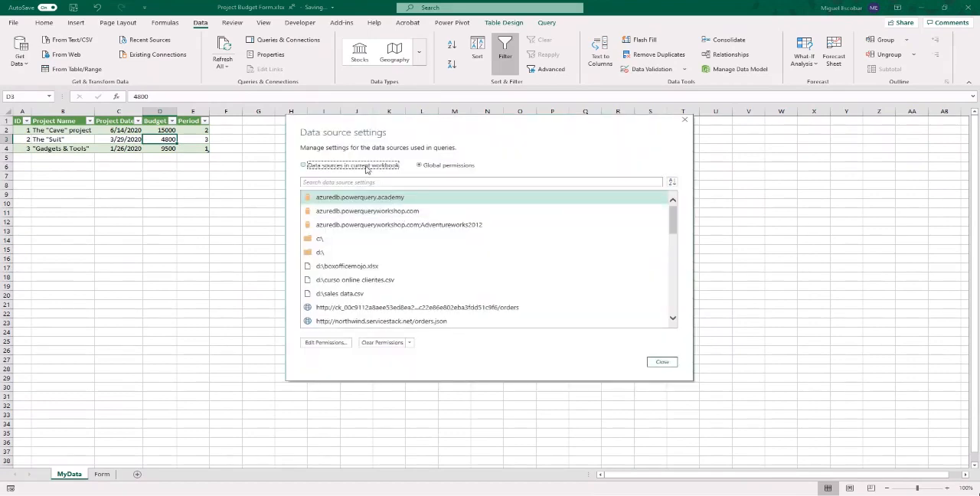
left_click(366, 170)
left_click(401, 186)
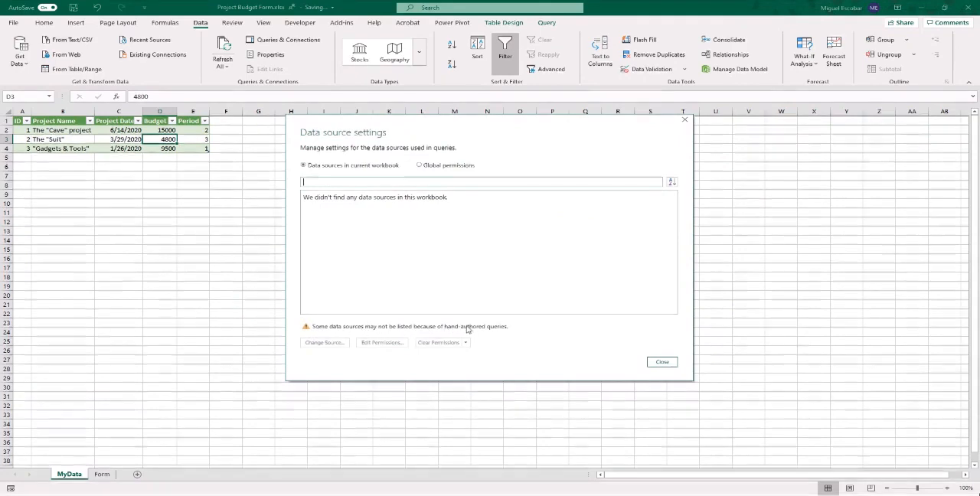
left_click(661, 361)
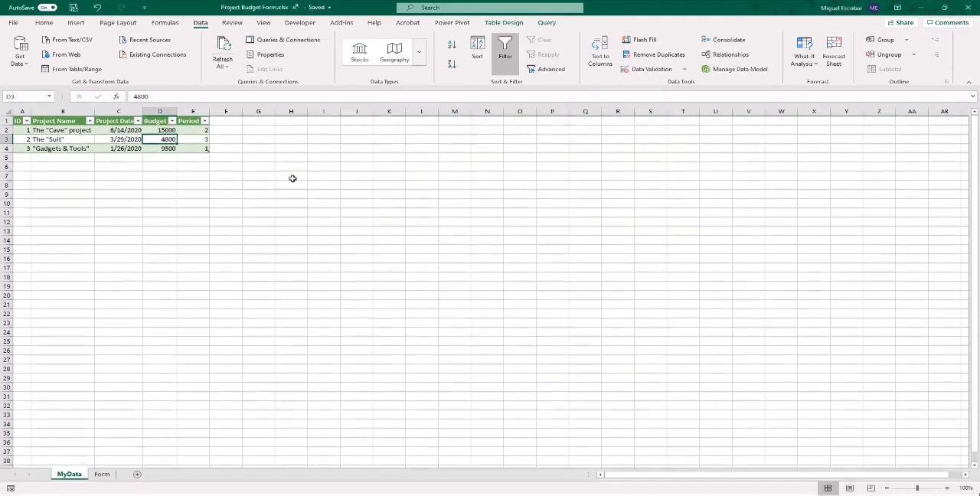
- Show the workbook's queries, open the Budget query for editing in Power Query, and expand the list of queries
left_click(264, 44)
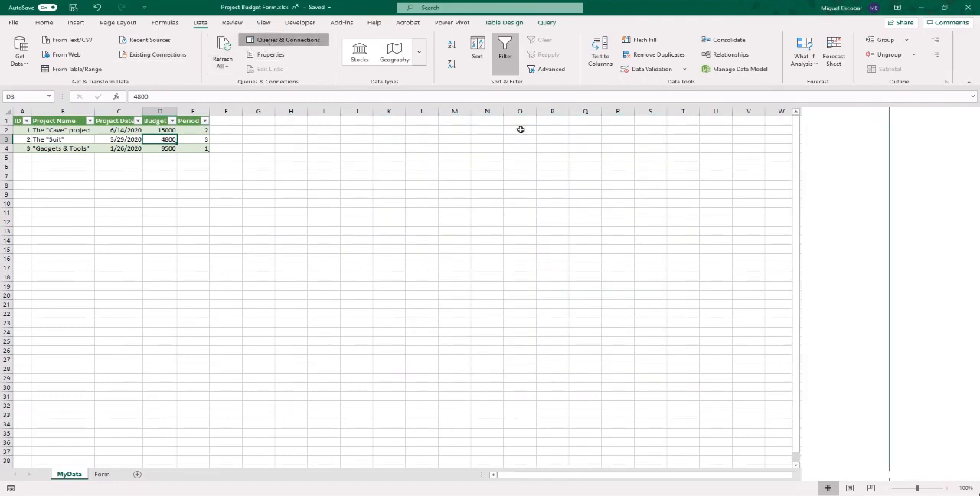
right_click(838, 179)
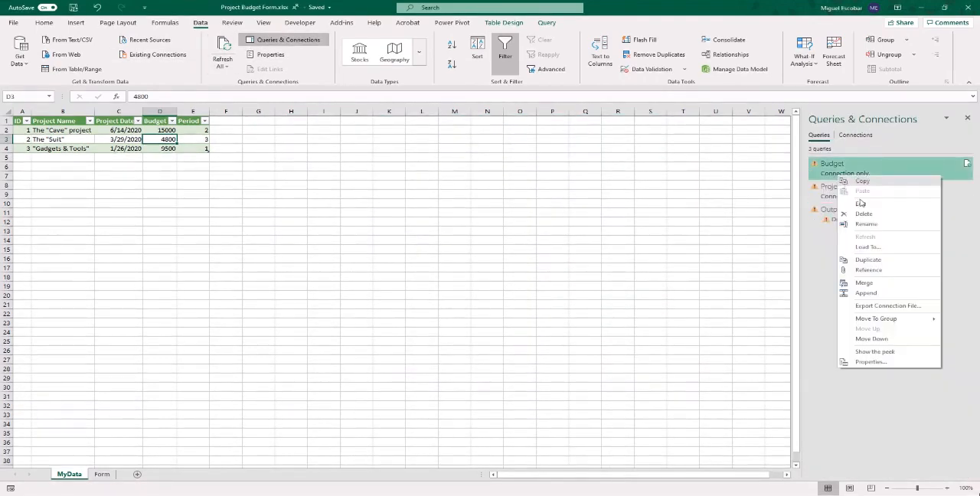
left_click(864, 202)
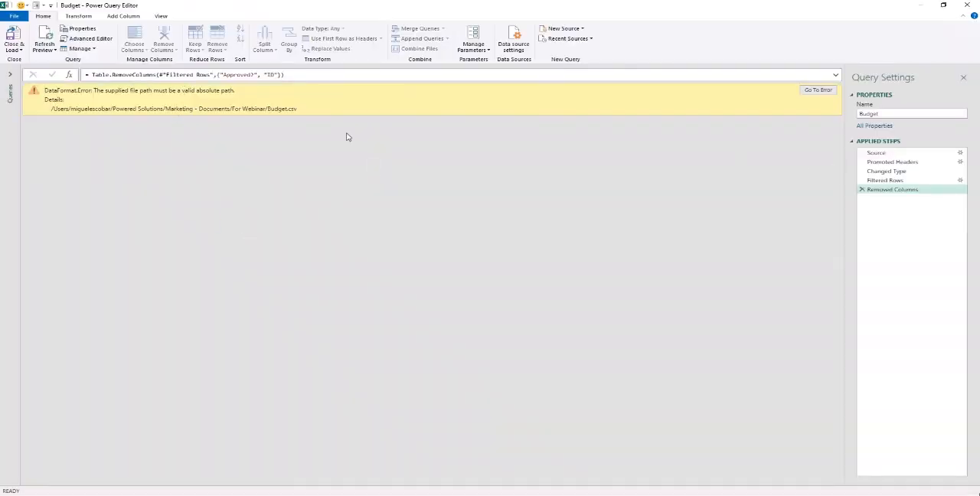
left_click(16, 79)
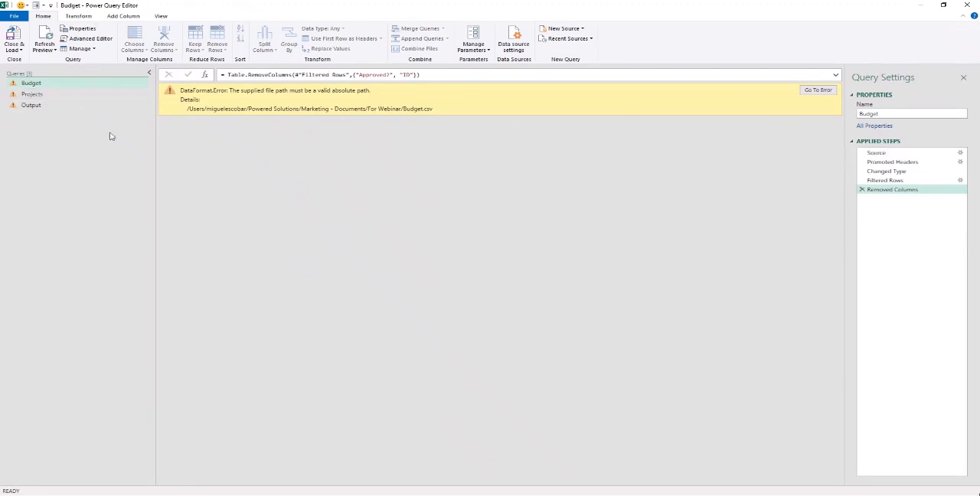
- Change the file path in the Budget query's Source step to Budget.csv in the For Webinar folder
left_click(878, 153)
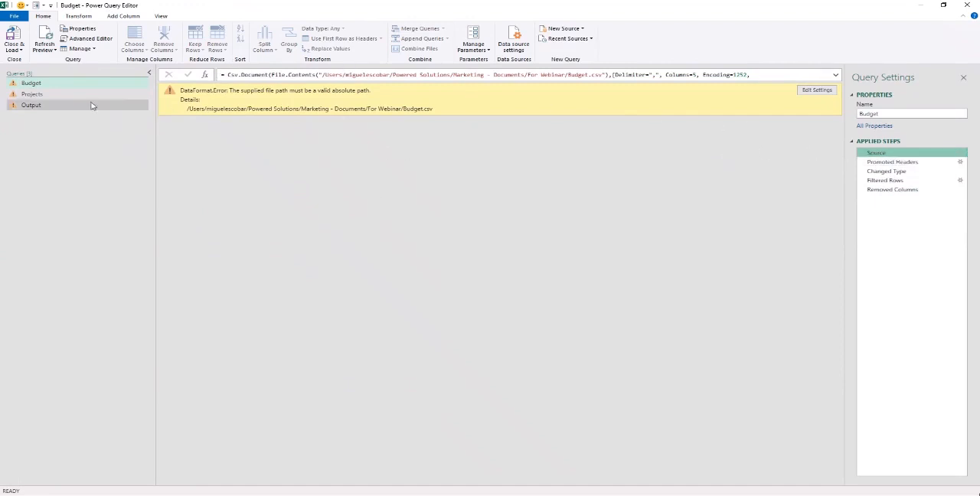
left_click(960, 153)
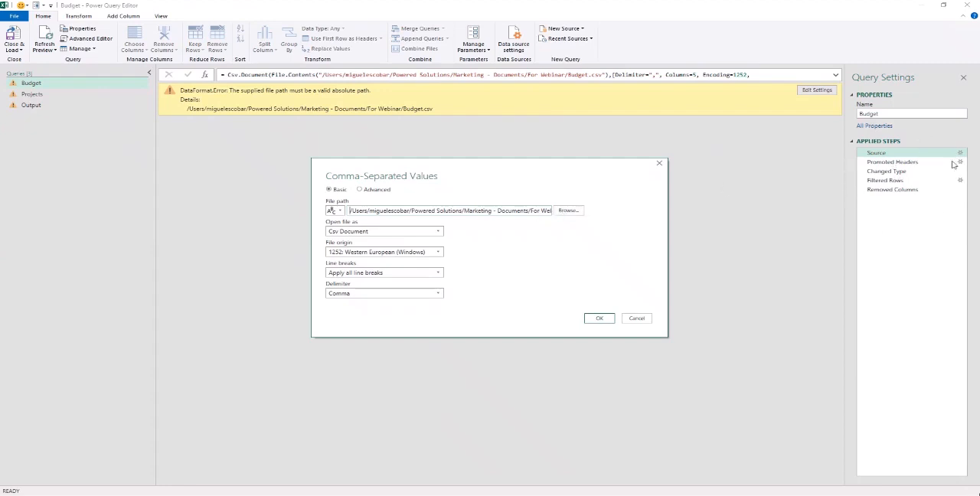
left_click(571, 212)
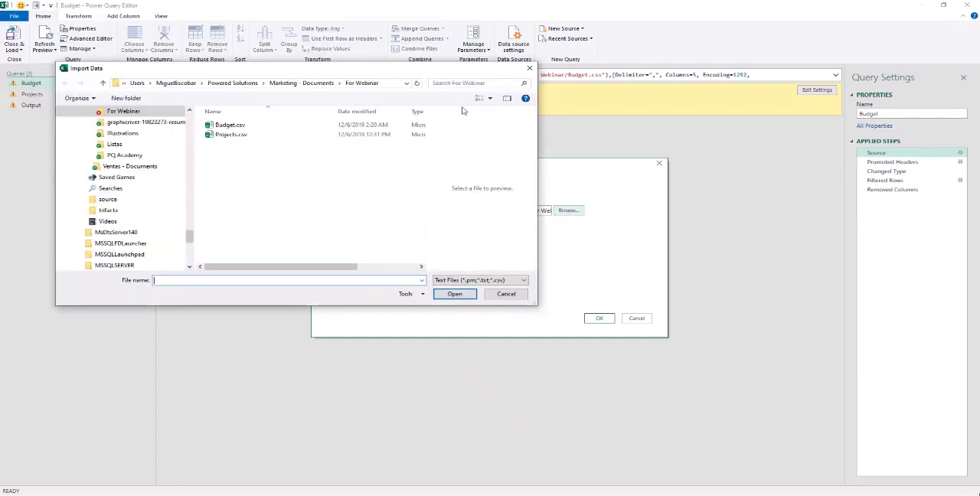
left_click_drag(502, 159, 535, 174)
double_click(331, 231)
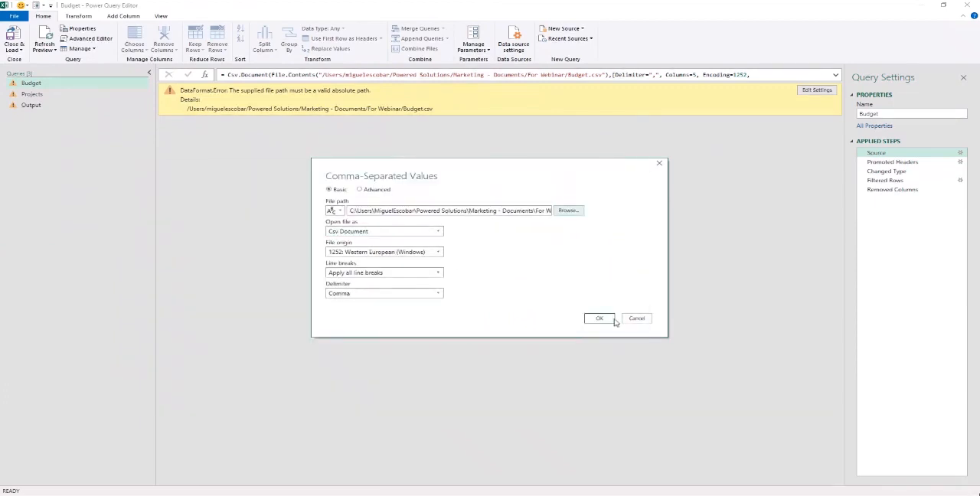
left_click(611, 319)
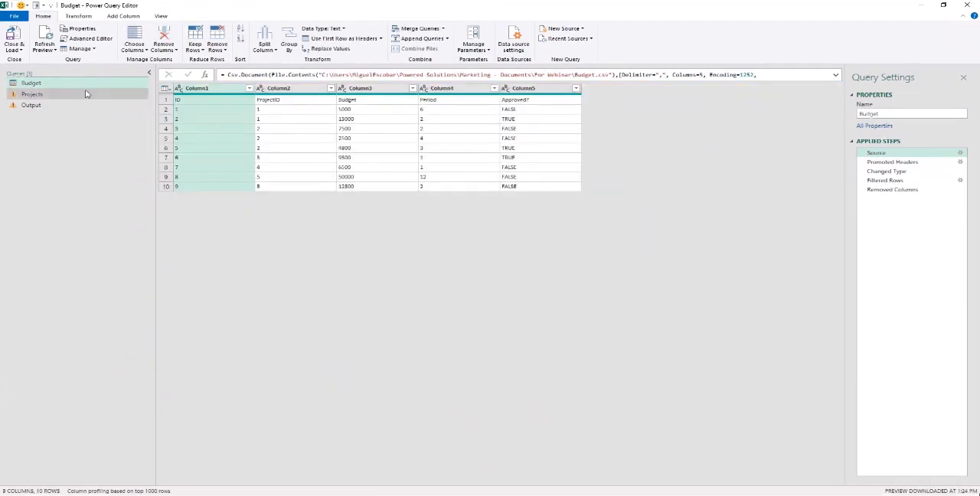
- Review the Projects query's applied steps and change its Source file path to Projects.csv in the For Webinar folder
left_click(81, 94)
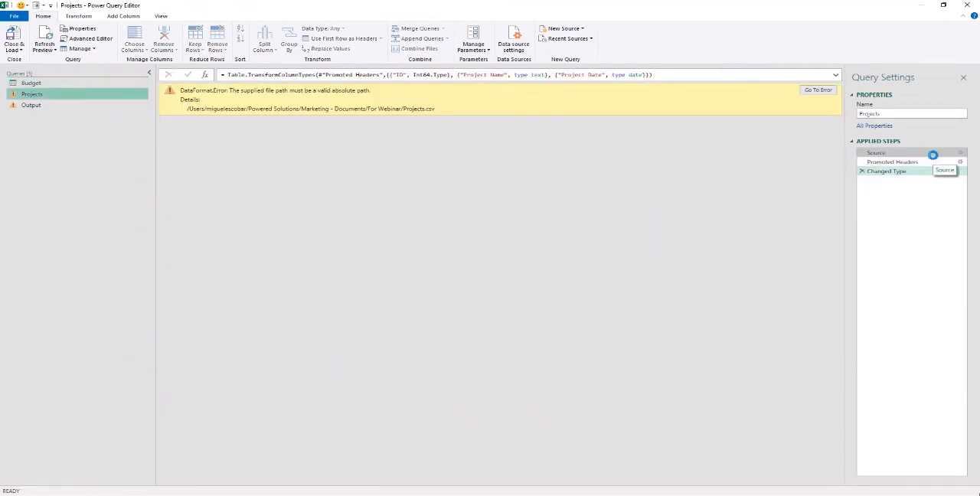
left_click(933, 152)
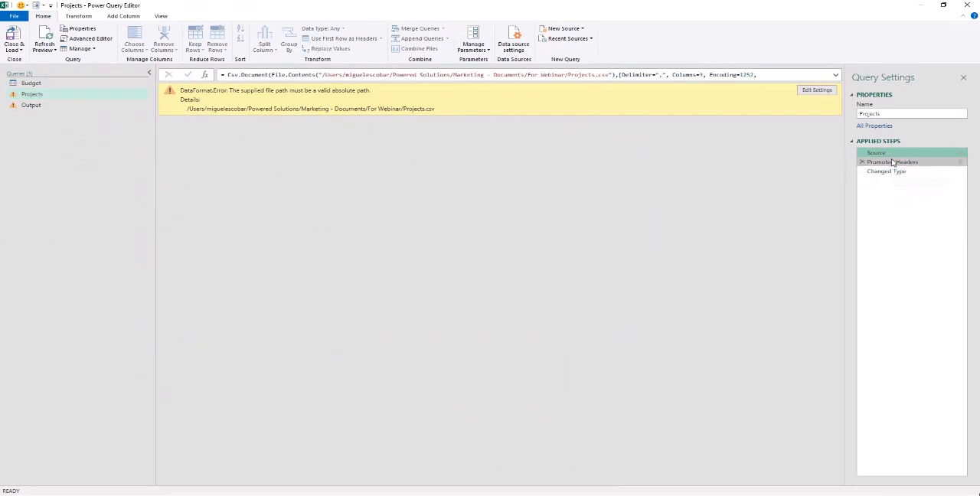
left_click(893, 162)
left_click(897, 172)
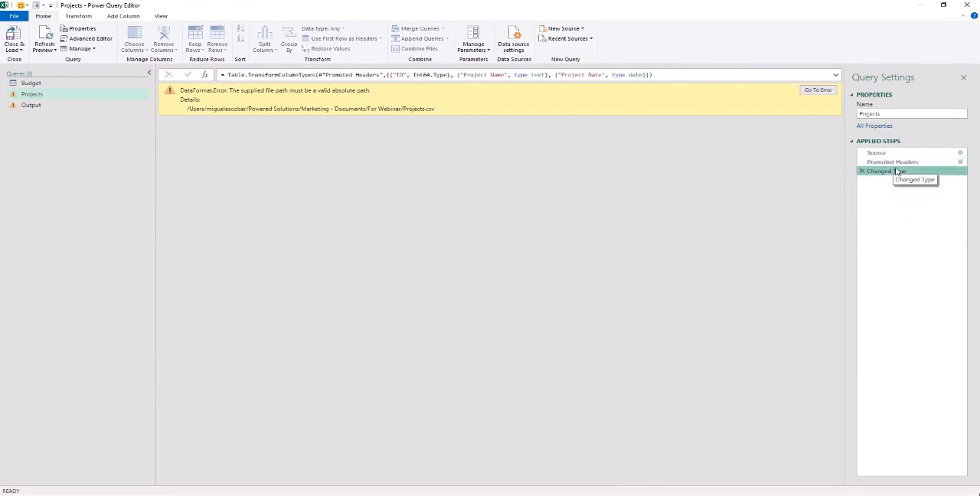
left_click(901, 154)
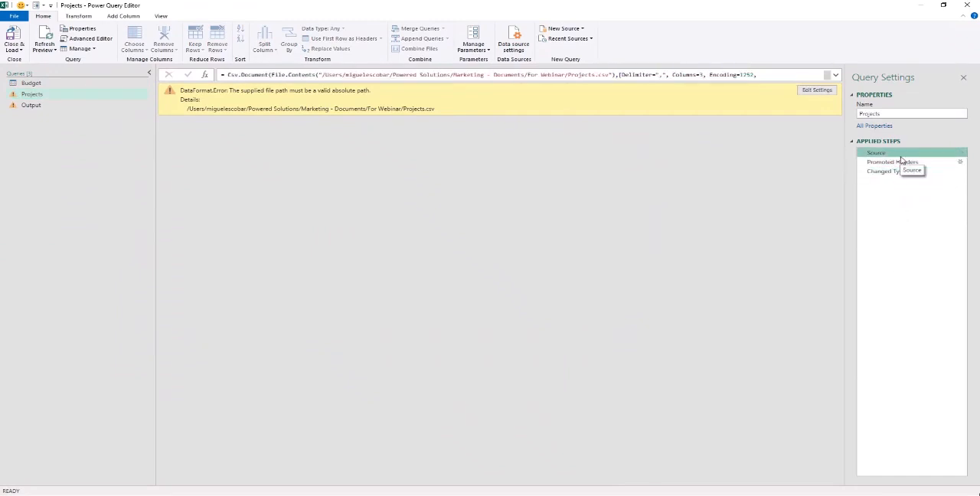
left_click(961, 152)
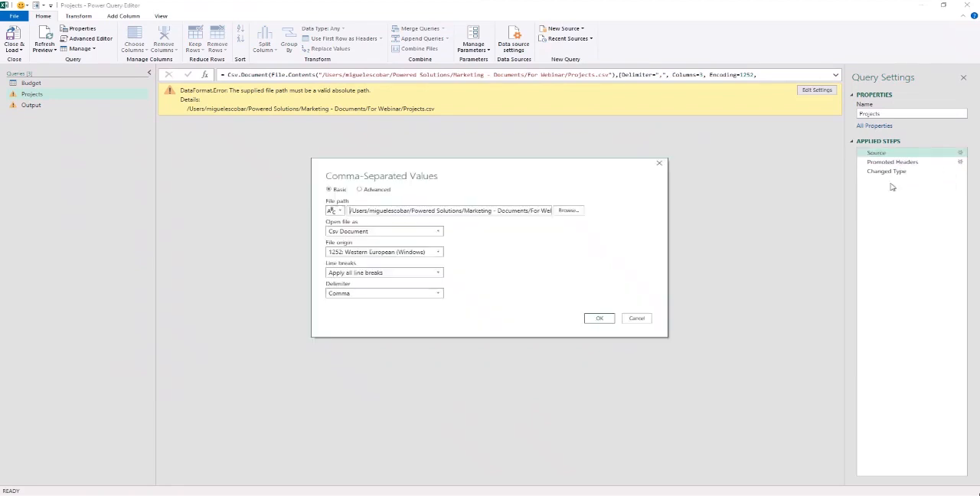
left_click(568, 210)
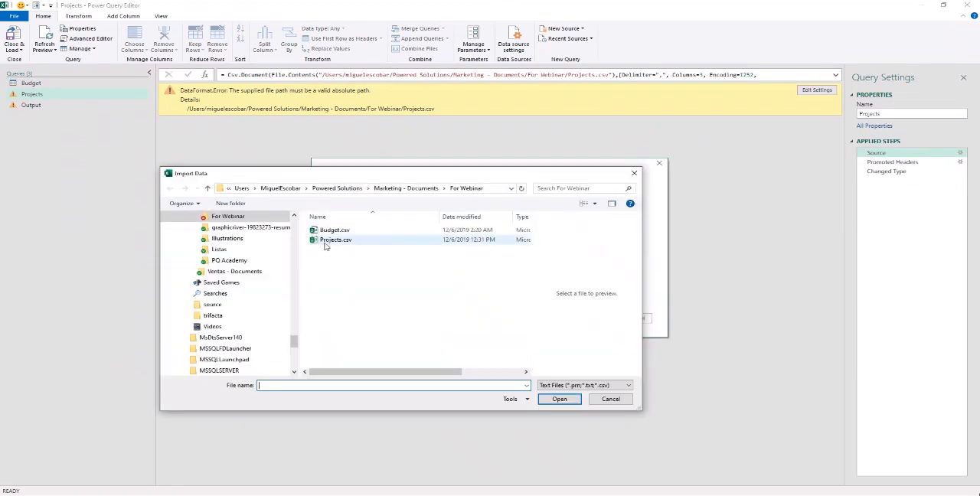
left_click(326, 244)
left_click(555, 399)
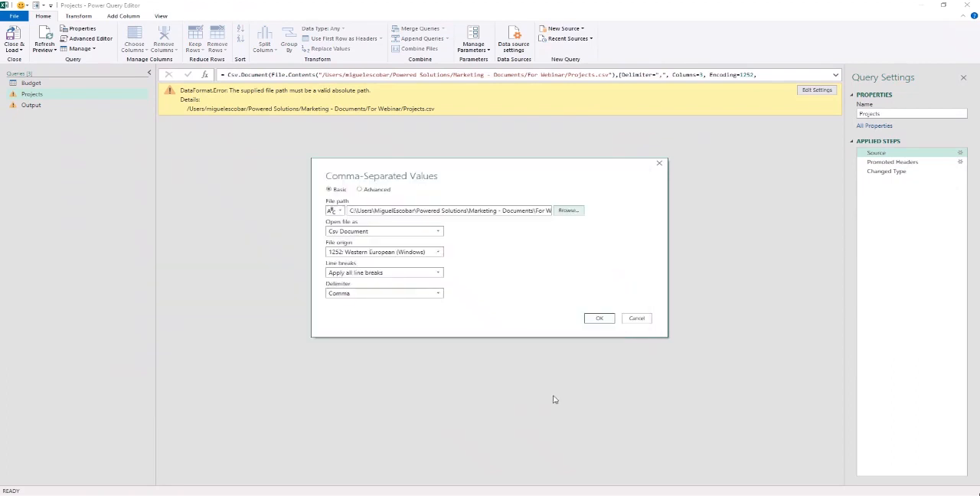
left_click(599, 318)
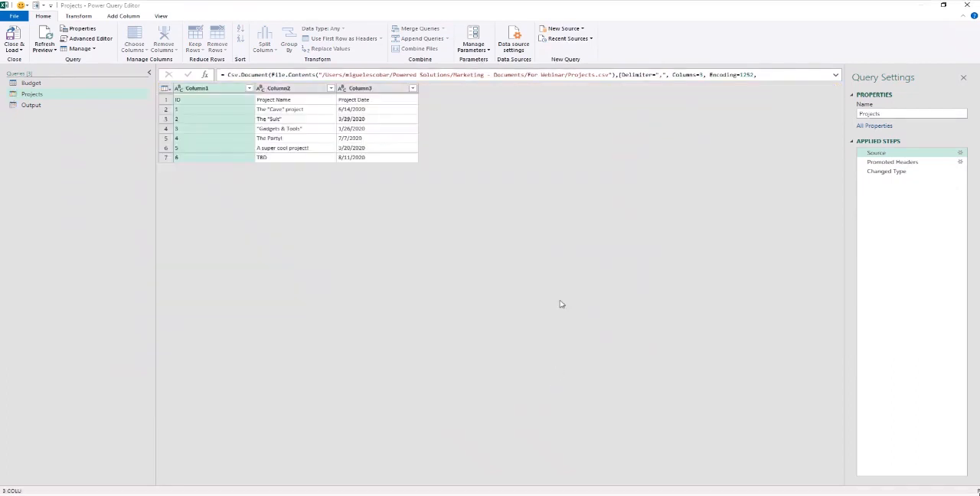
- Close the query editor with the changes applied, refresh the table on the MyData sheet, and check its rows
left_click(13, 36)
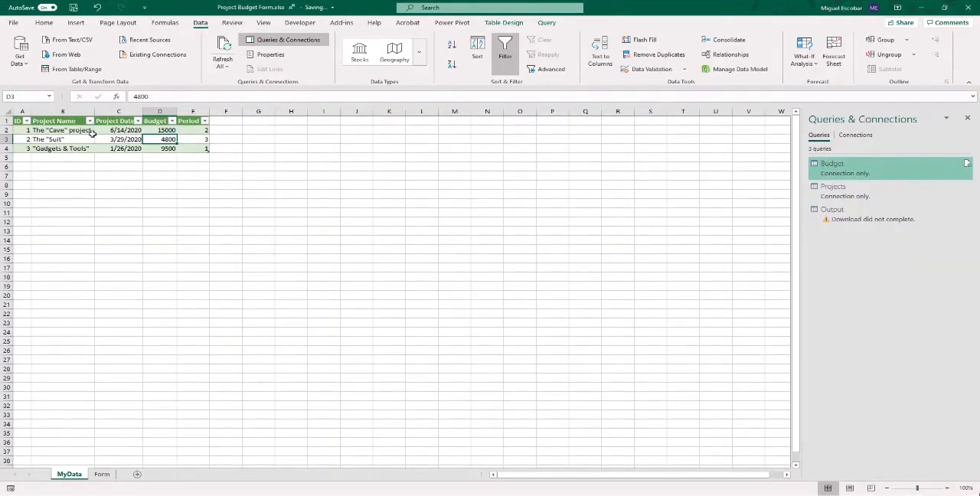
right_click(91, 132)
left_click(141, 223)
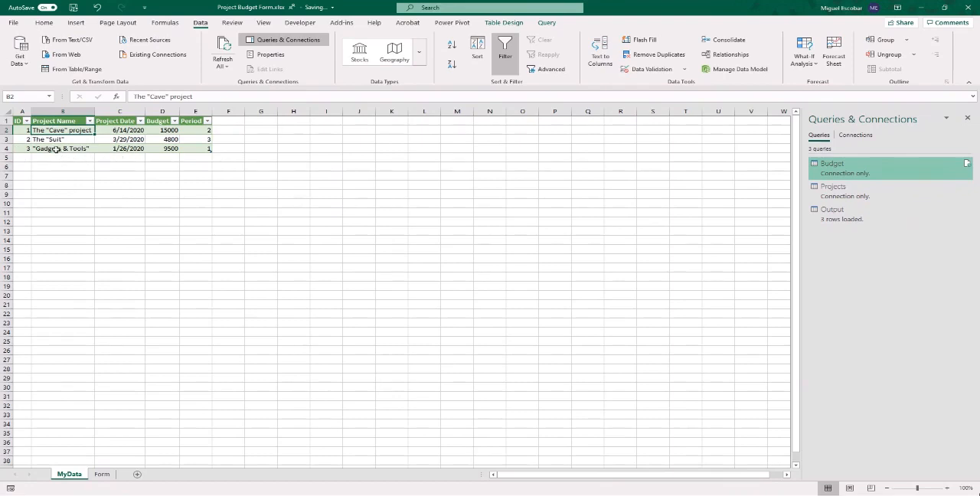
left_click_drag(30, 158, 345, 149)
left_click(132, 149)
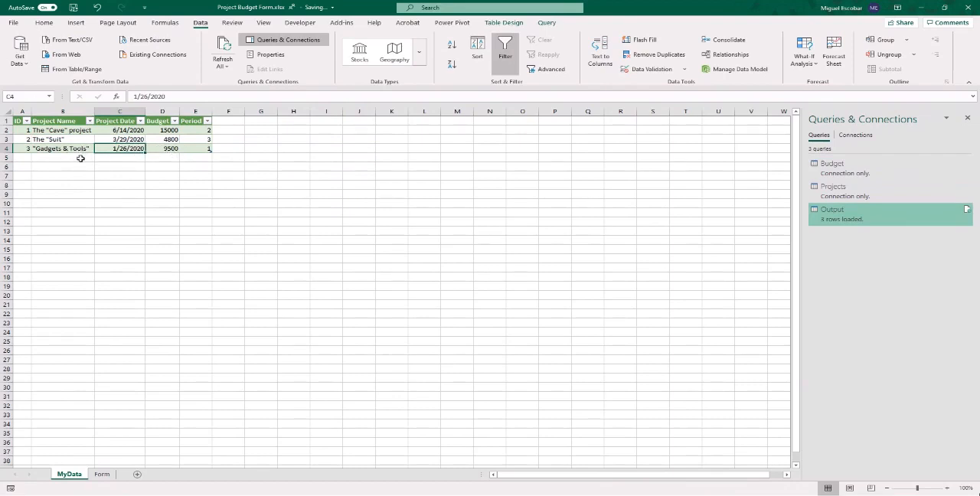
- On the Form sheet, select The "Suit" as the project and check the budget available for it
left_click(102, 474)
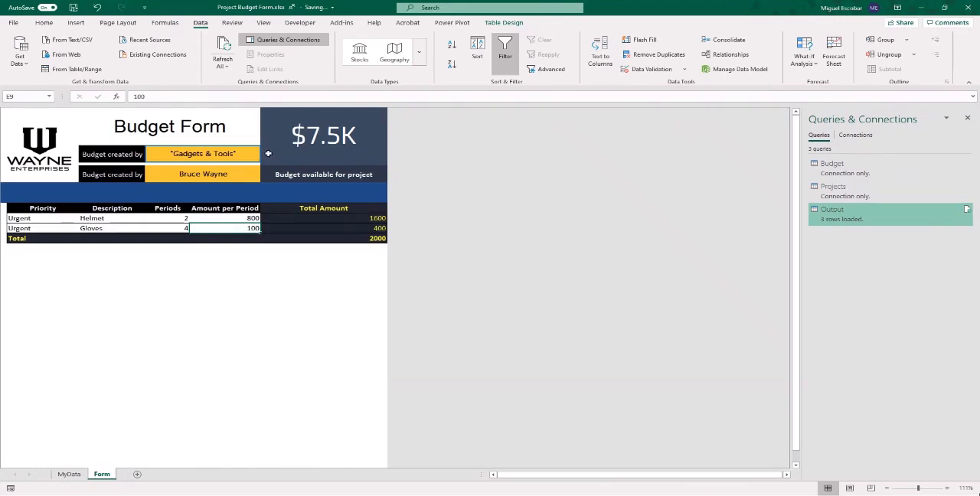
left_click(249, 154)
left_click(264, 157)
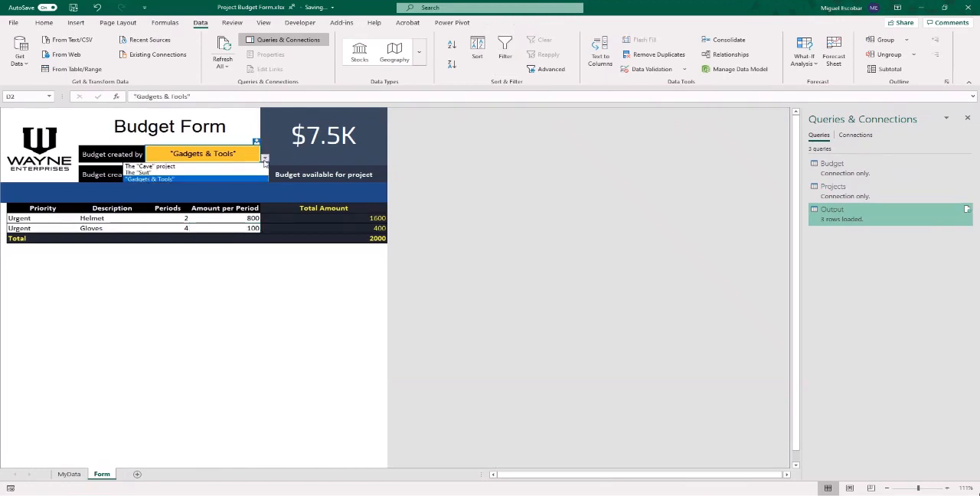
left_click(230, 173)
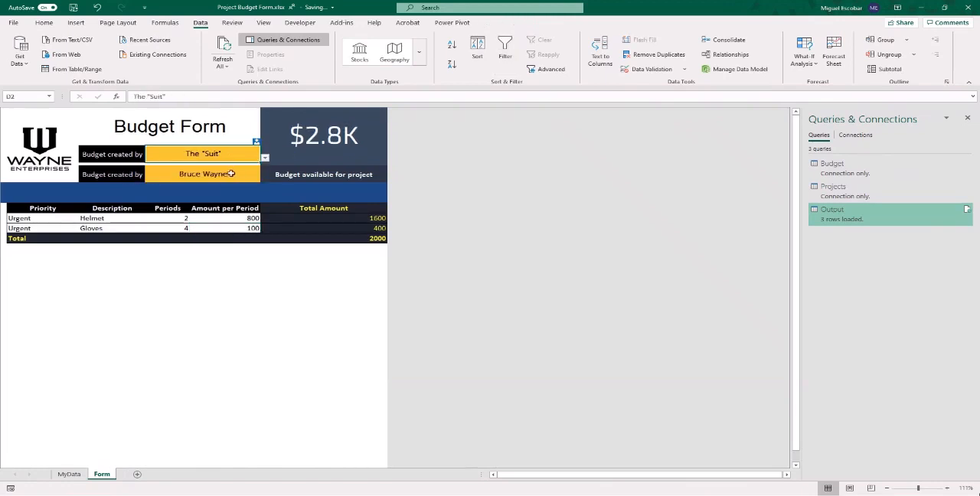
left_click(342, 135)
- Set the Budget Form's project to The "Cave" project and return to the MyData sheet
left_click(235, 157)
left_click(264, 158)
left_click(247, 179)
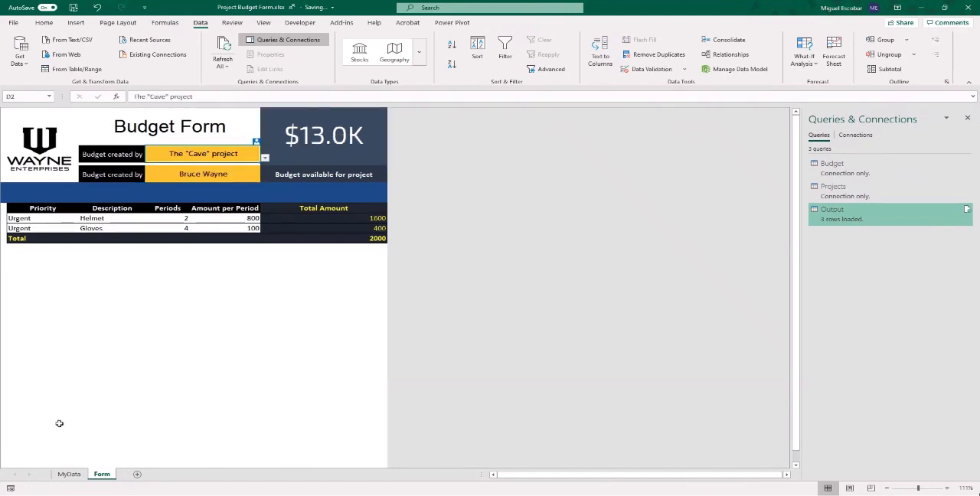
left_click(69, 473)
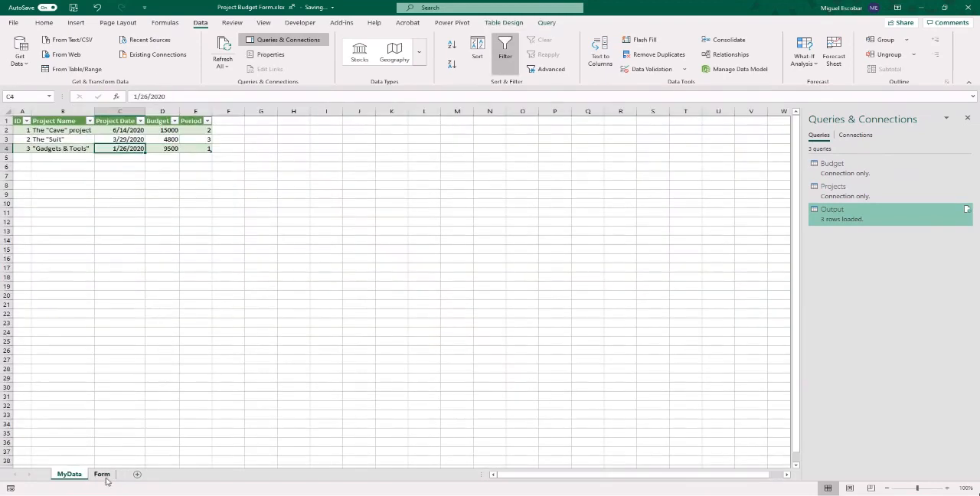
- Return to the Form sheet and close both the Project Budget Form workbook and the blank Book2 workbook
left_click(102, 475)
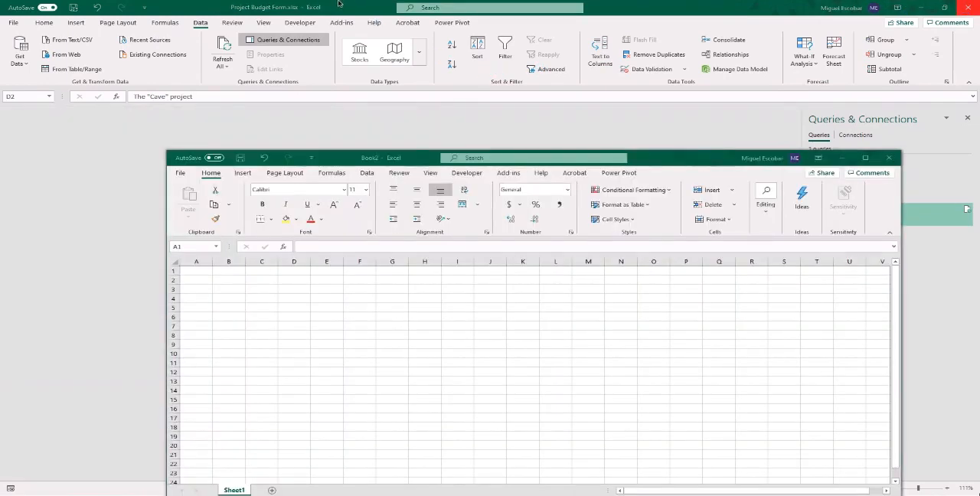
left_click(968, 7)
left_click(888, 158)
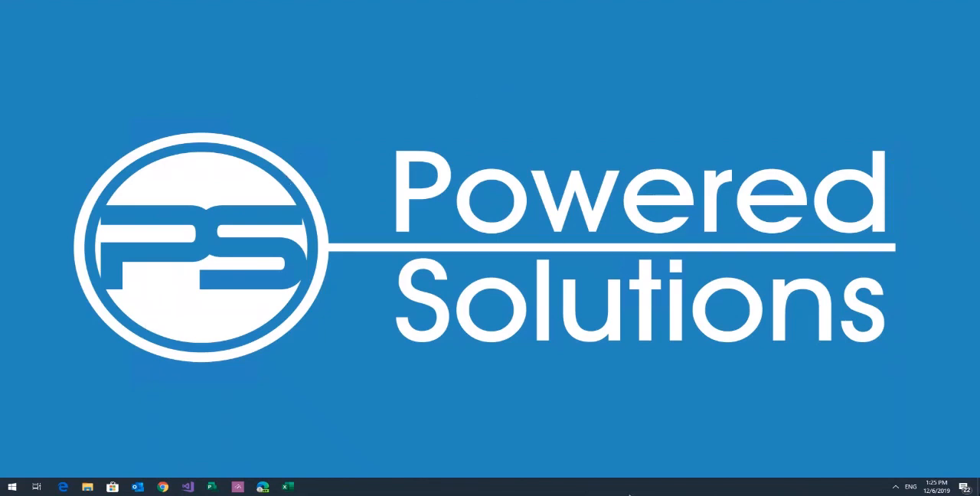
- Leave the full-screen remote desktop and bring up the Project Budget Form workbook in Excel on the Mac, enlarged to fill the screen
key("super")
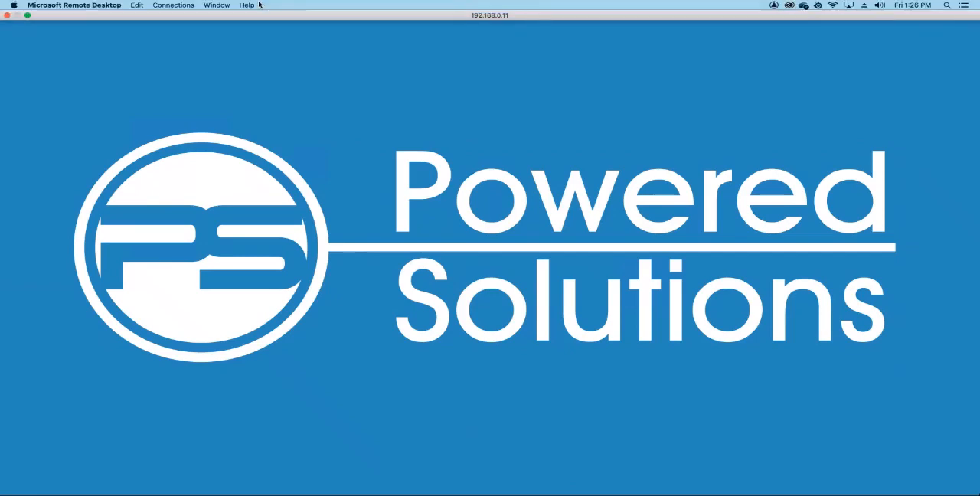
left_click(28, 16)
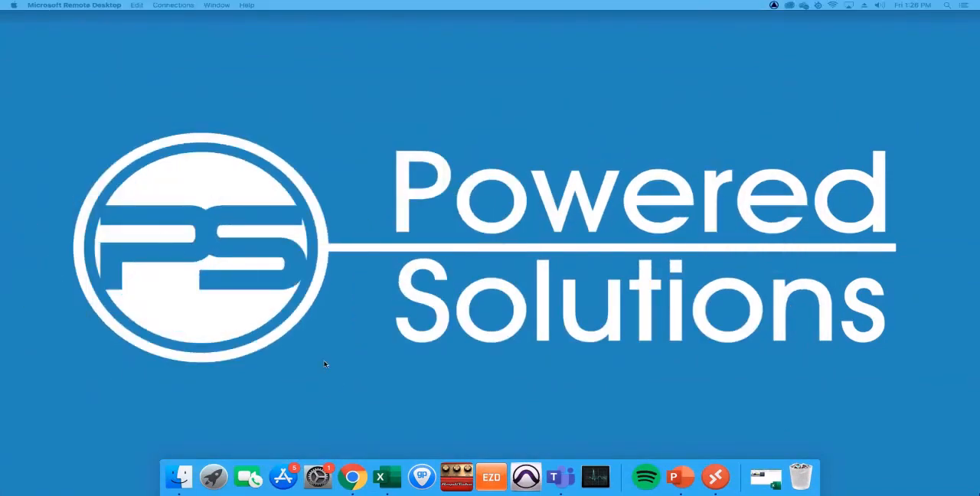
left_click(380, 477)
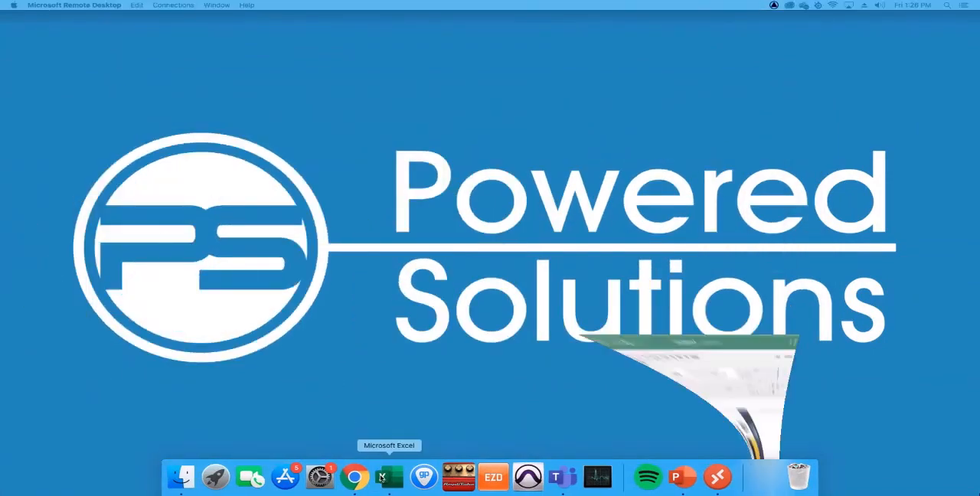
left_click_drag(641, 280, 628, 75)
double_click(628, 75)
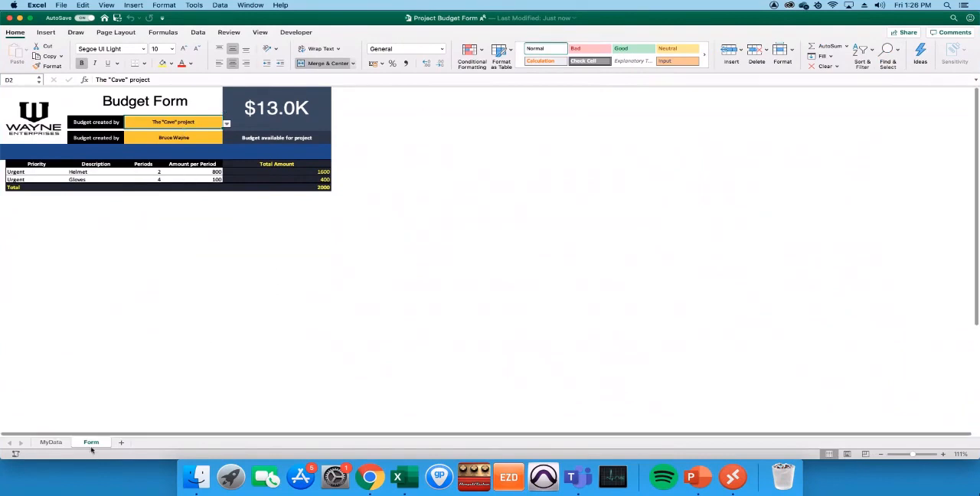
- Try to refresh all data connections of the workbook in Excel for Mac
left_click(198, 33)
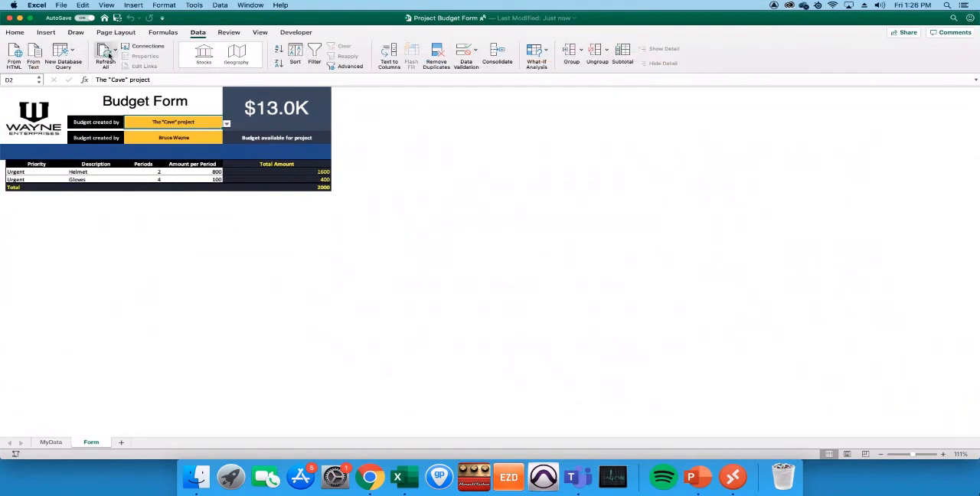
left_click(109, 55)
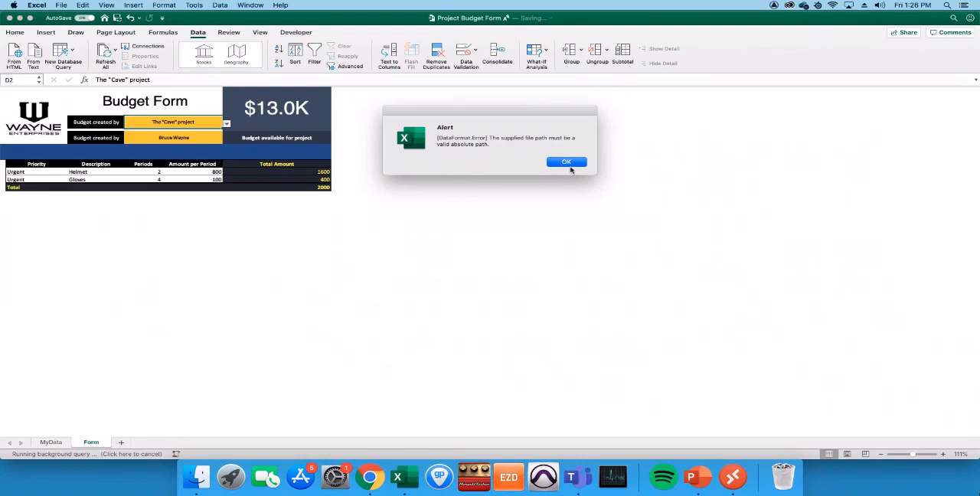
left_click(565, 164)
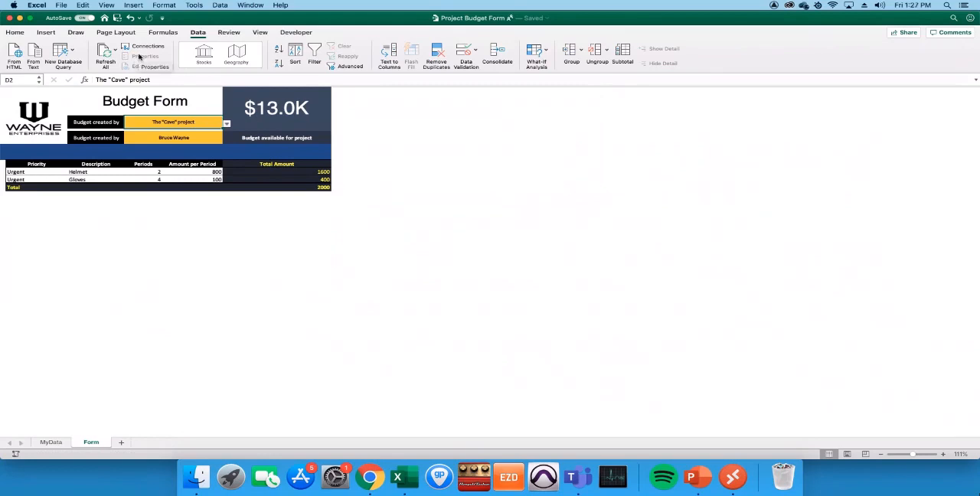
- Review the workbook connections and change the Budget query's file path to Budget.csv in the For Webinar folder
left_click(144, 48)
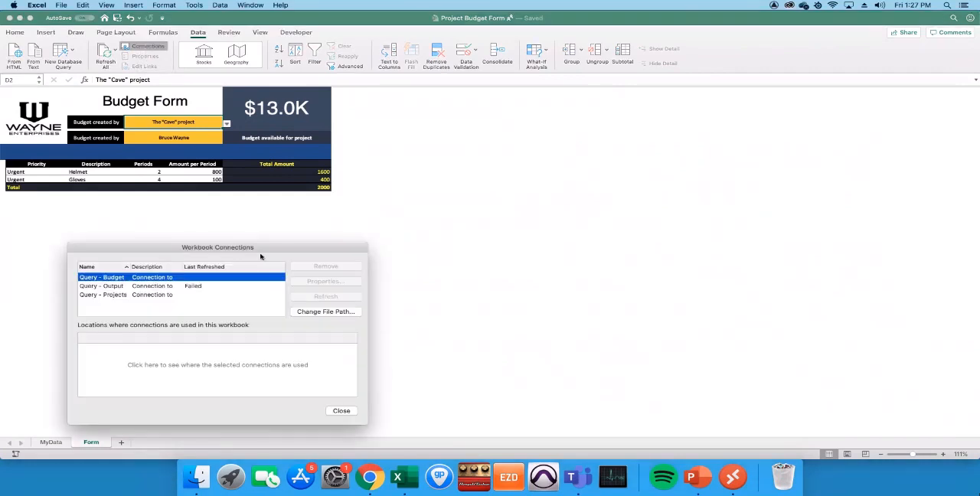
left_click_drag(287, 254, 503, 126)
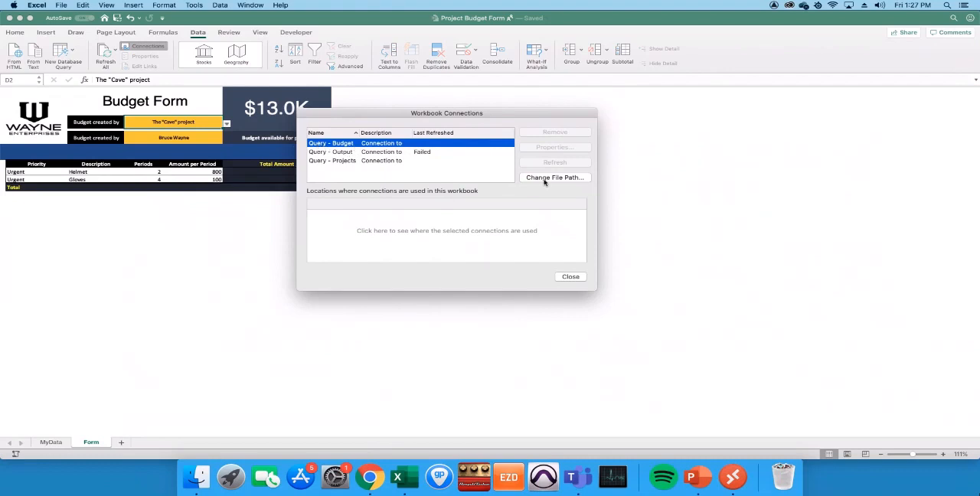
left_click(396, 154)
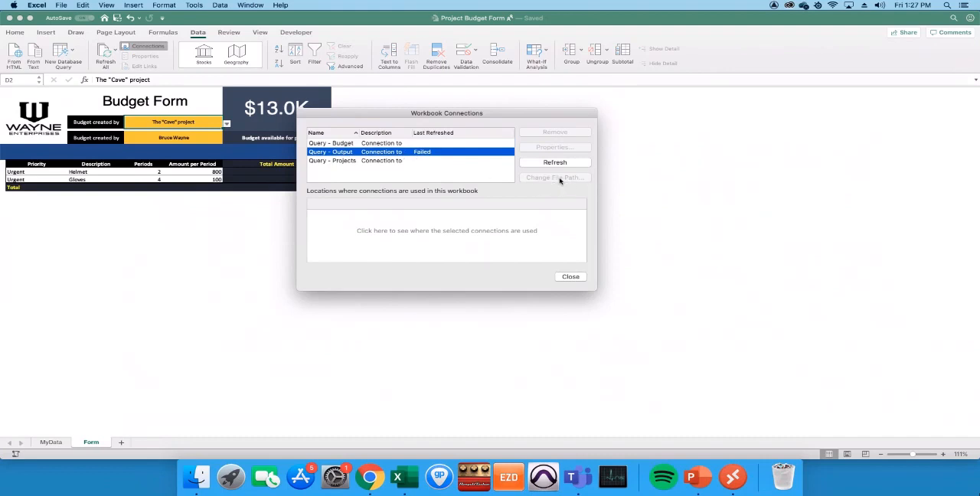
left_click(375, 162)
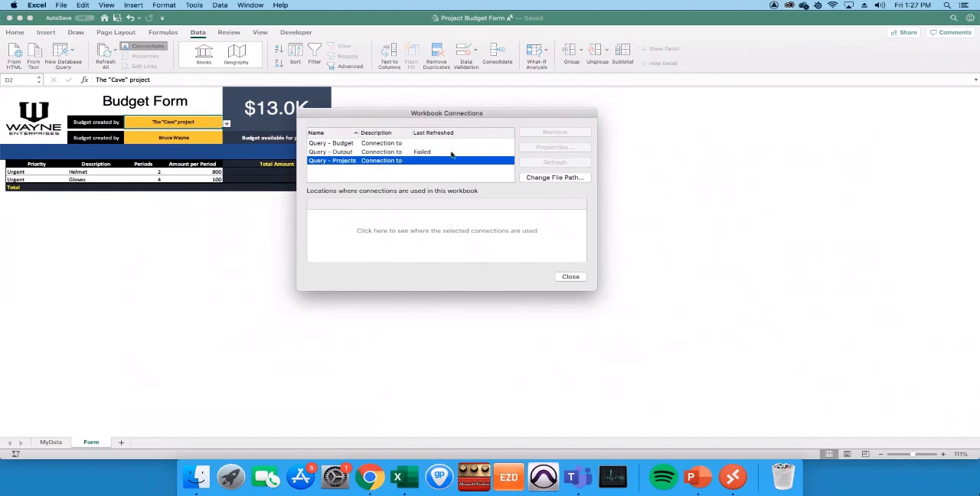
left_click(426, 144)
left_click(562, 178)
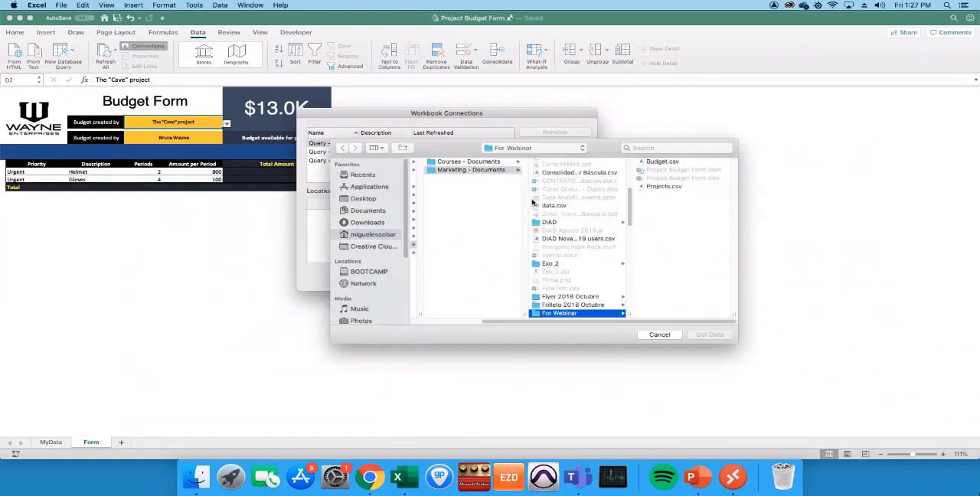
left_click_drag(601, 150, 607, 204)
left_click(657, 217)
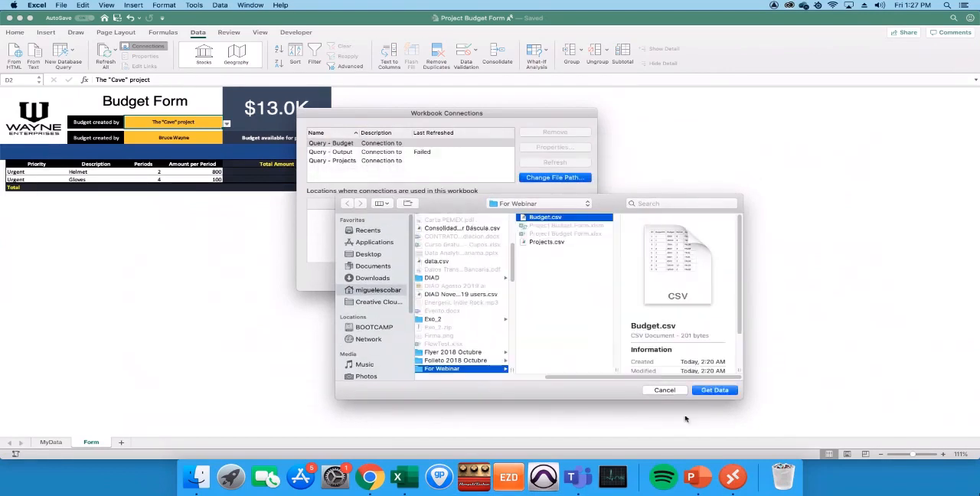
left_click(714, 390)
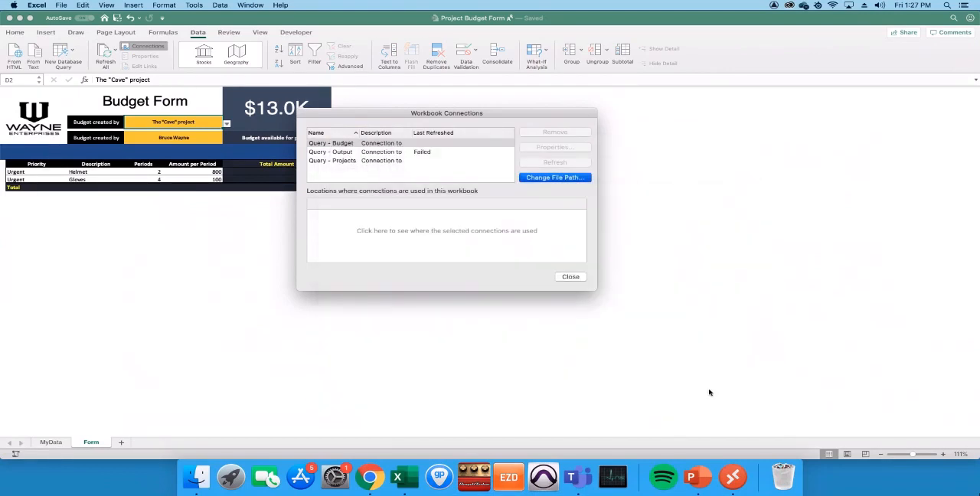
- Change the Projects query's file path to Projects.csv in the For Webinar folder and close the workbook connections
left_click(393, 161)
left_click(560, 179)
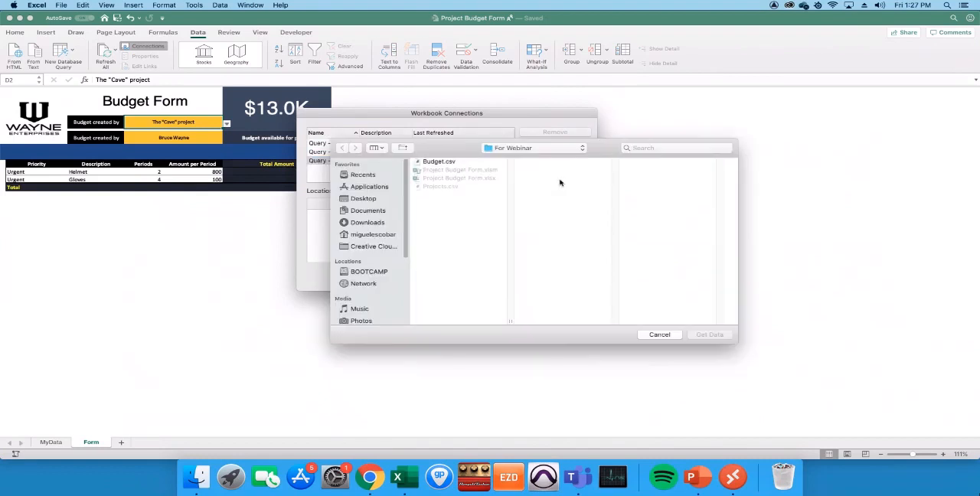
double_click(433, 187)
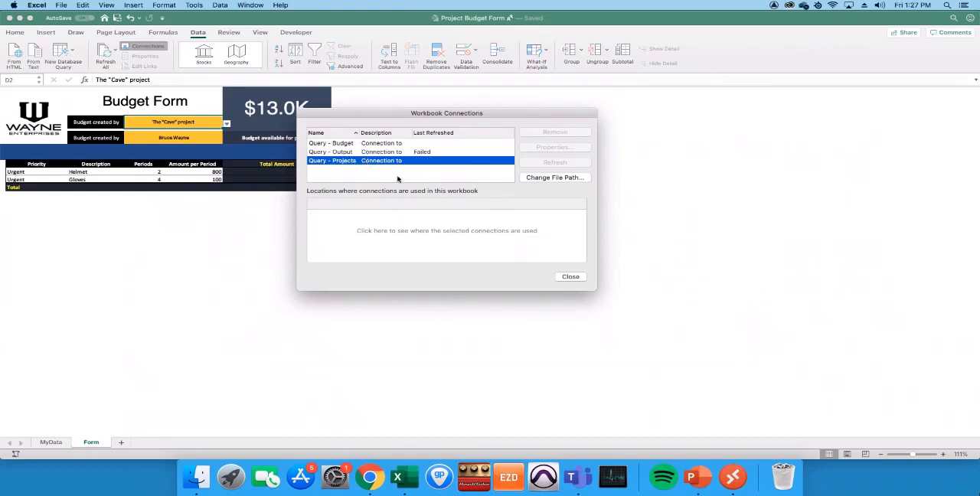
left_click(569, 279)
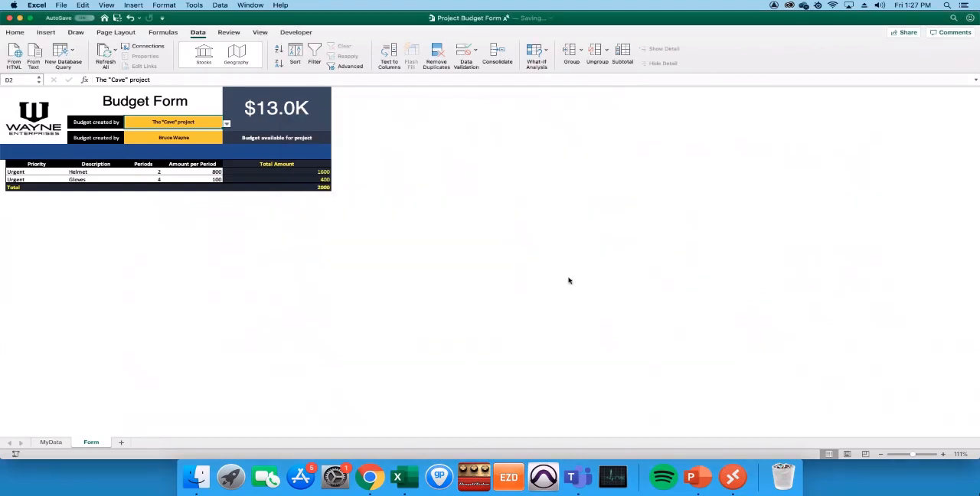
- Refresh all data in the workbook and refresh the output table on the MyData sheet
left_click(106, 54)
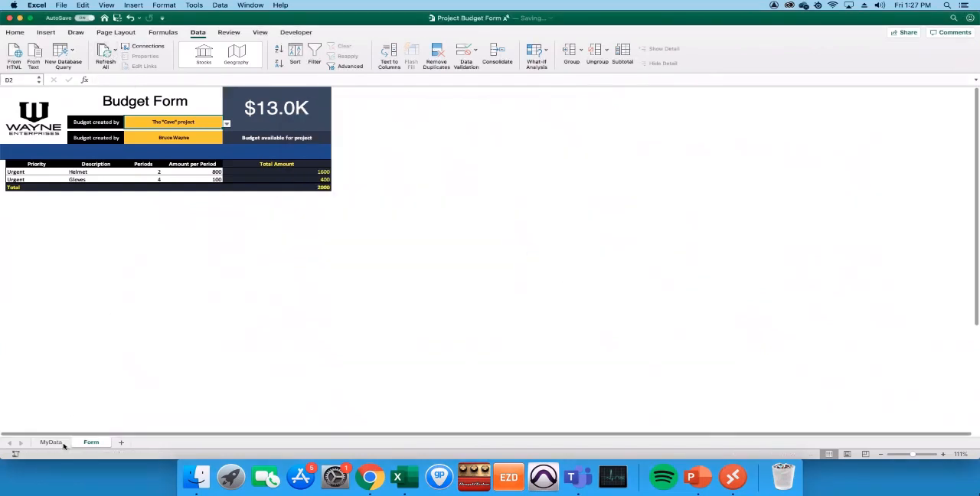
left_click(61, 443)
left_click(153, 112)
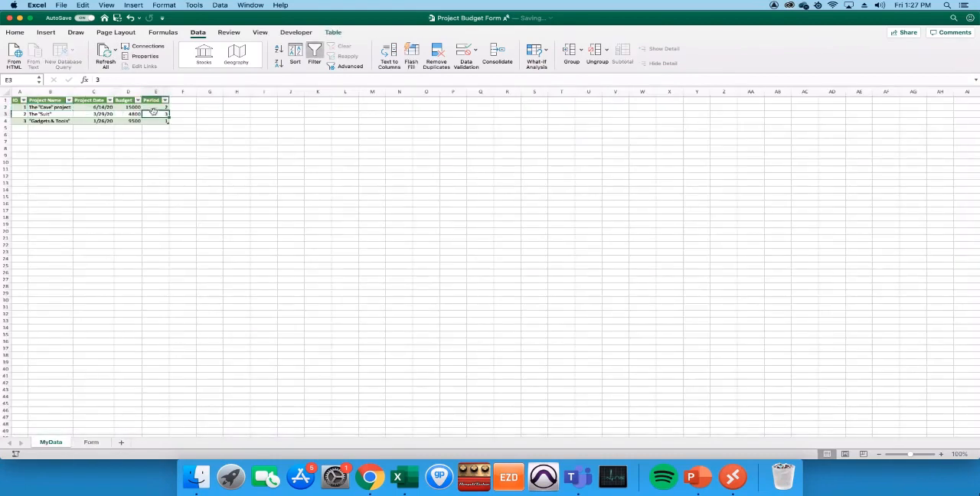
right_click(124, 112)
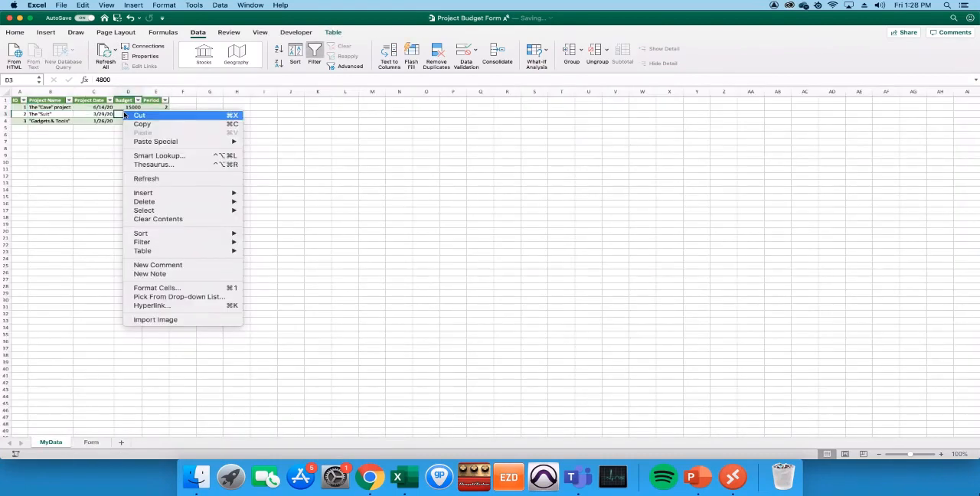
left_click(161, 178)
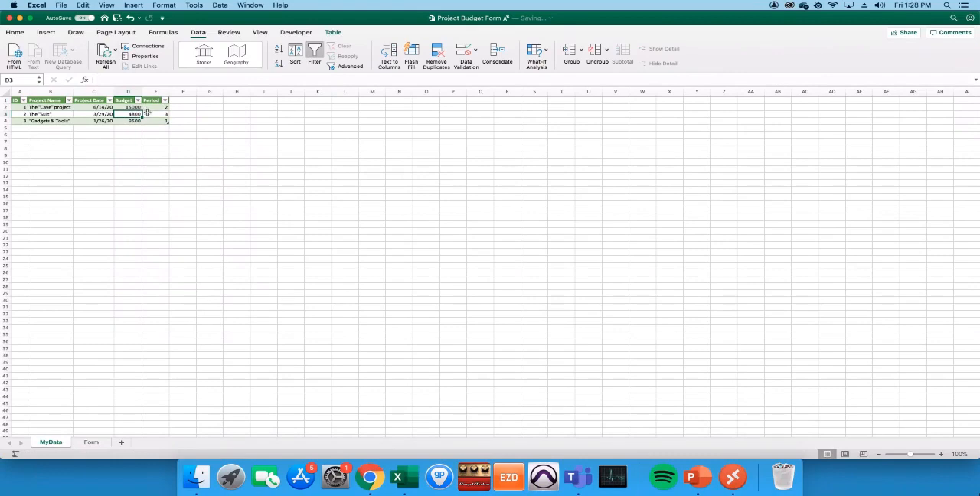
- On the Form sheet, check the budget available for The "Suit" and set the project to "Gadgets & Tools"
left_click(97, 442)
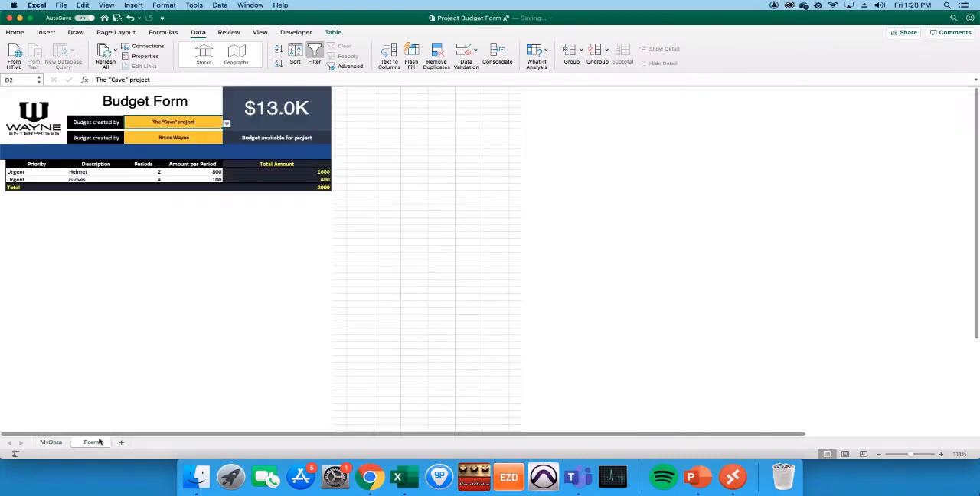
left_click(226, 123)
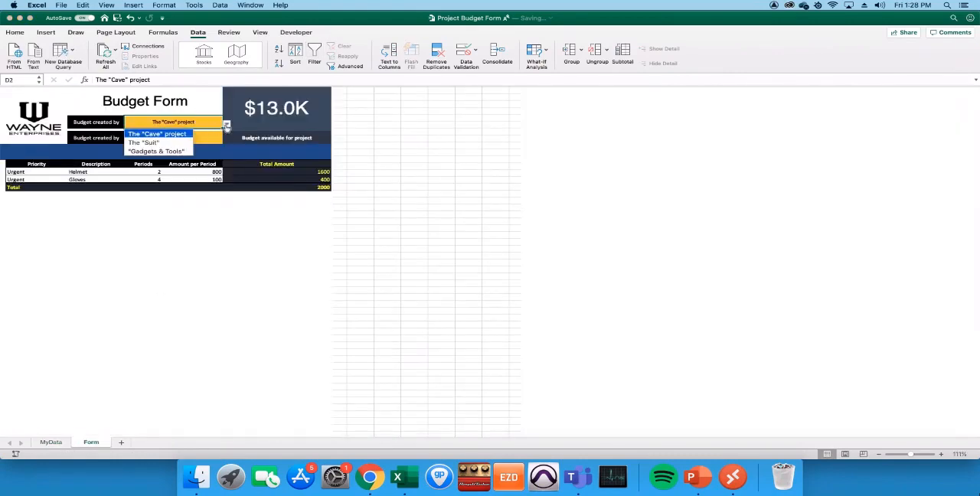
left_click(176, 144)
left_click(227, 127)
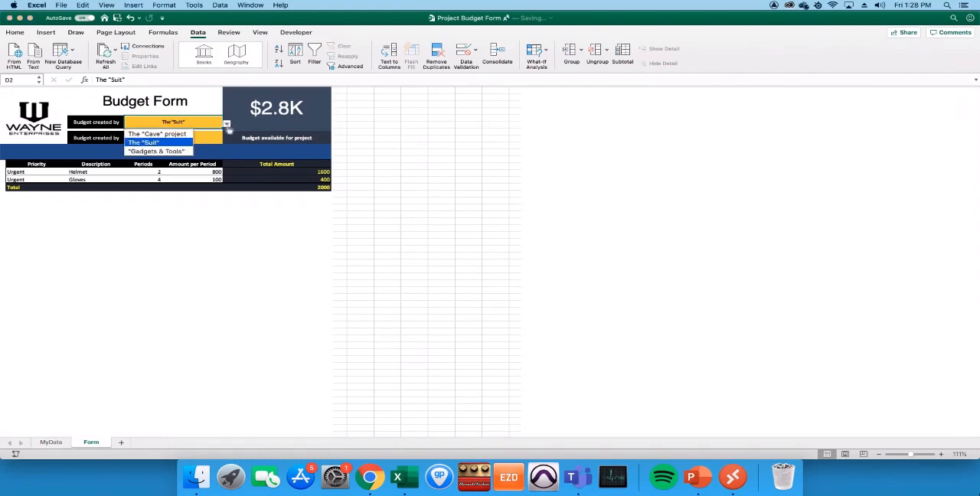
left_click(175, 151)
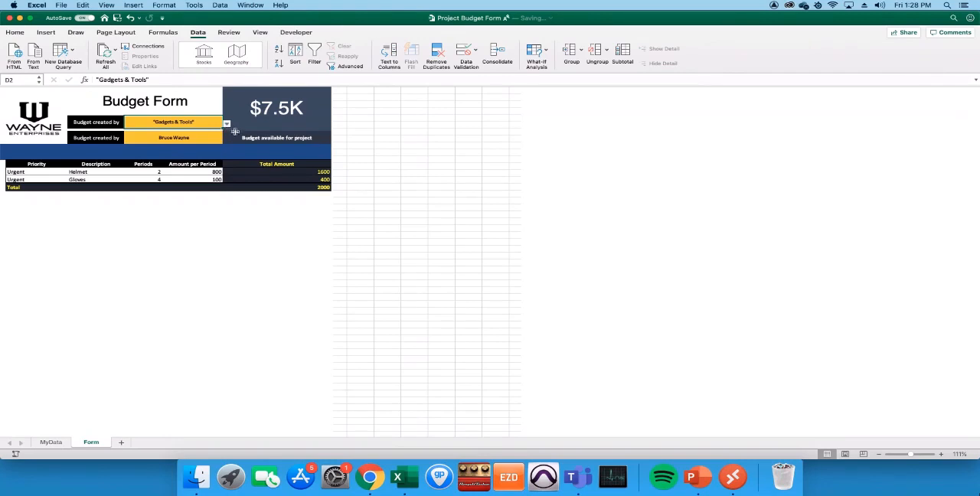
left_click(178, 179)
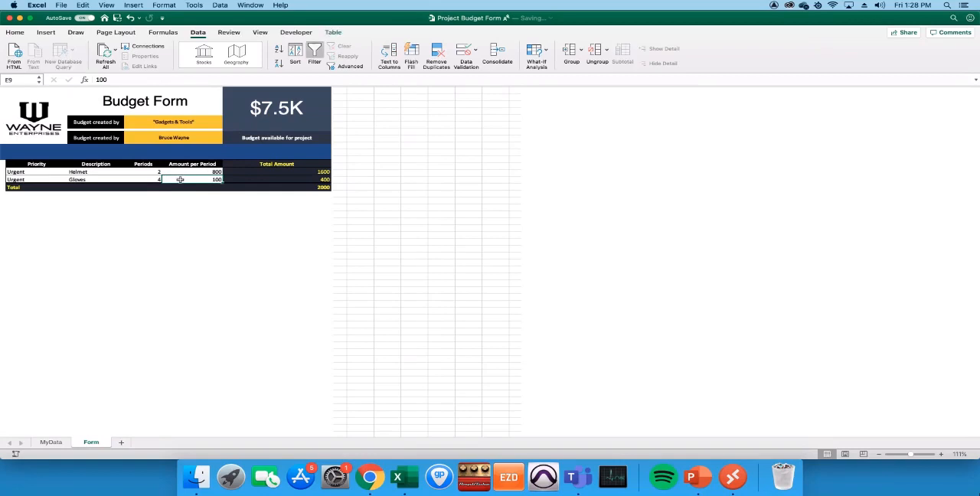
key("Right")
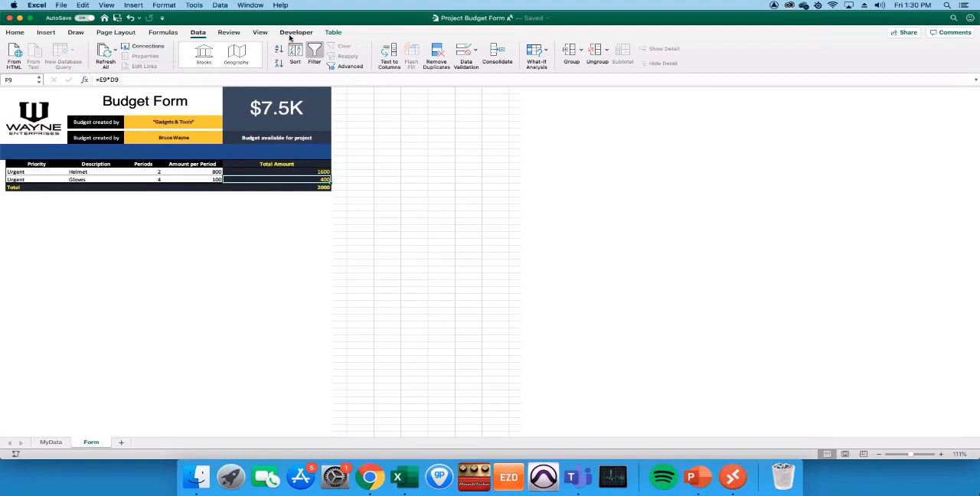
- Check the list of macros in all open workbooks and close it without running any
left_click(289, 33)
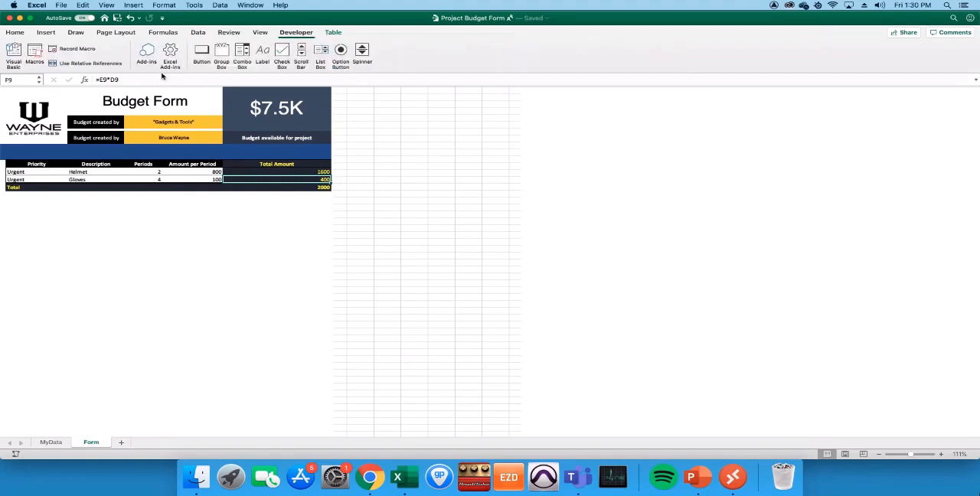
left_click(35, 61)
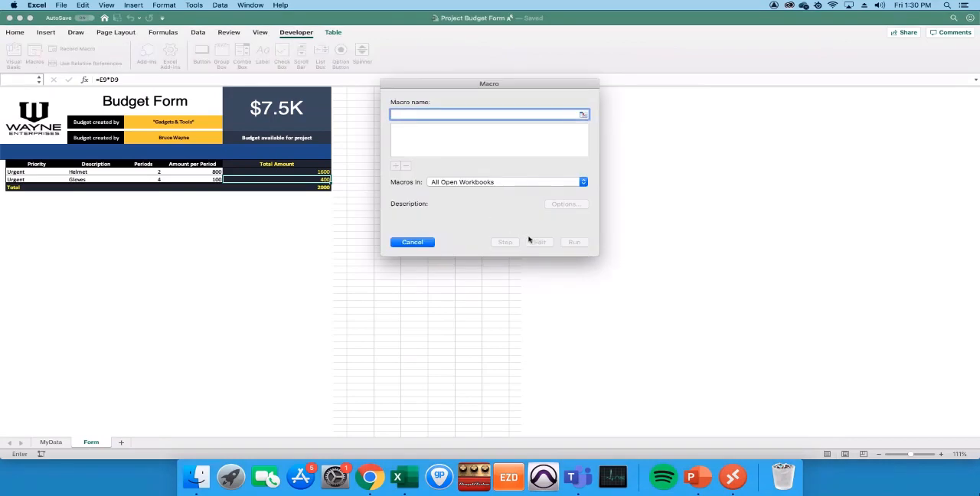
left_click(423, 242)
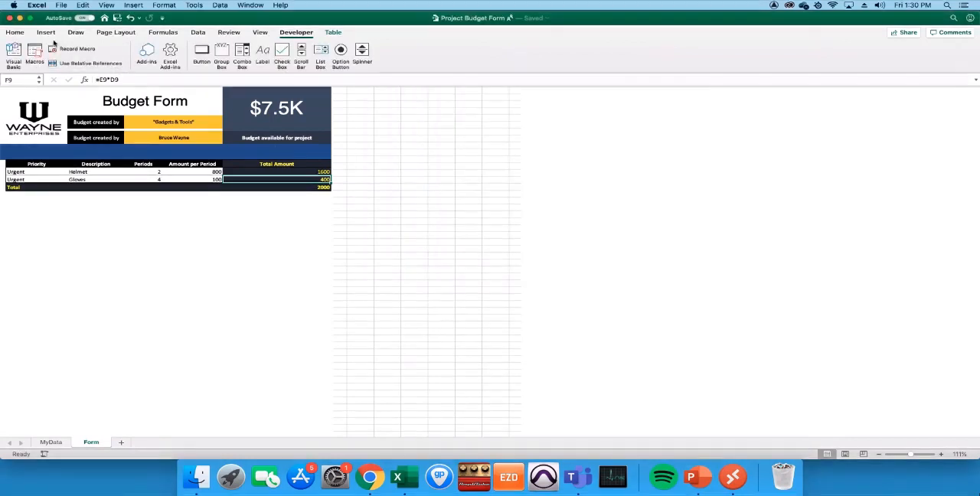
left_click(46, 33)
left_click(21, 35)
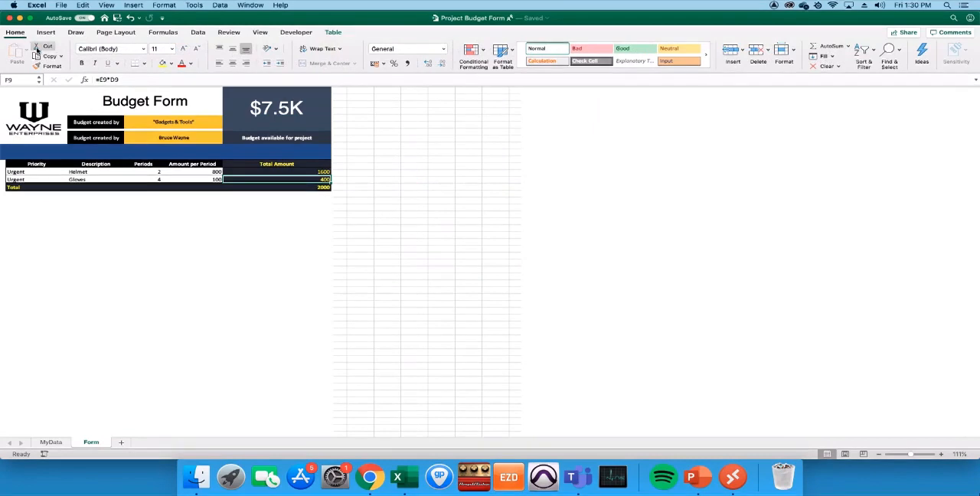
mouse_move(30, 20)
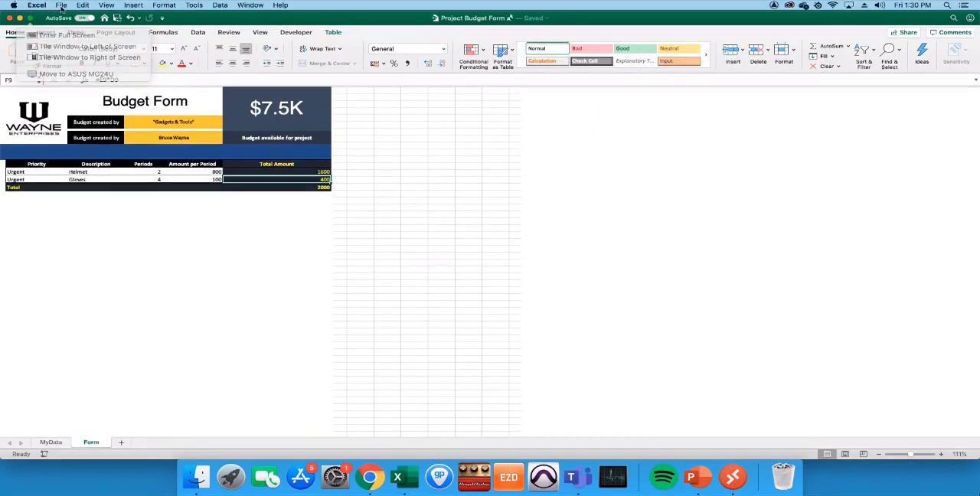
left_click(62, 6)
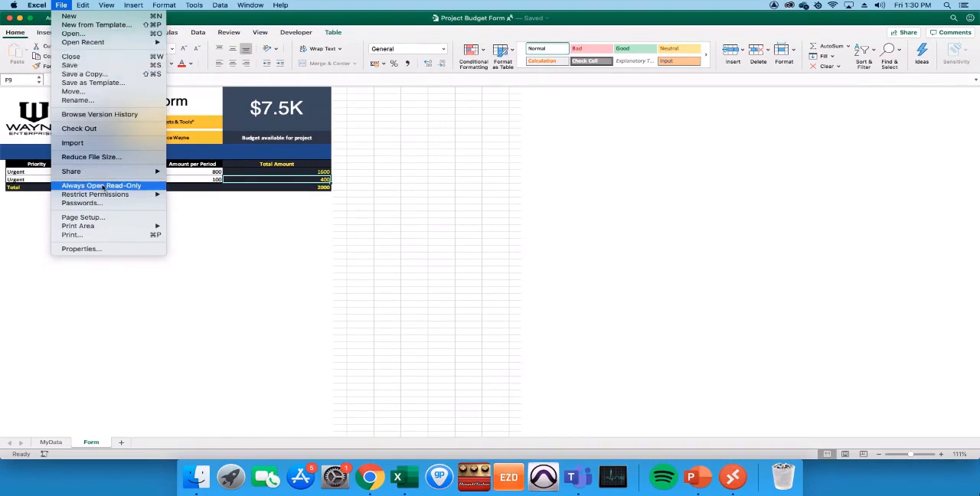
mouse_move(120, 176)
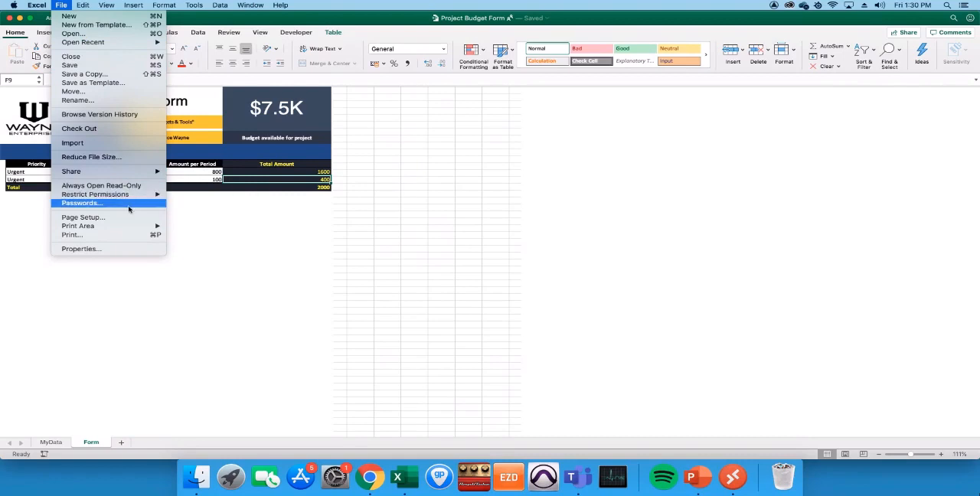
mouse_move(141, 43)
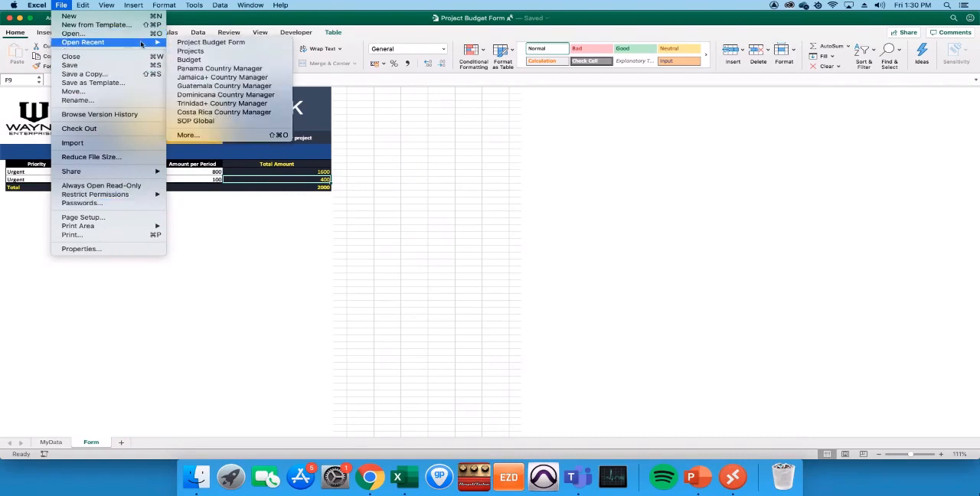
left_click(186, 45)
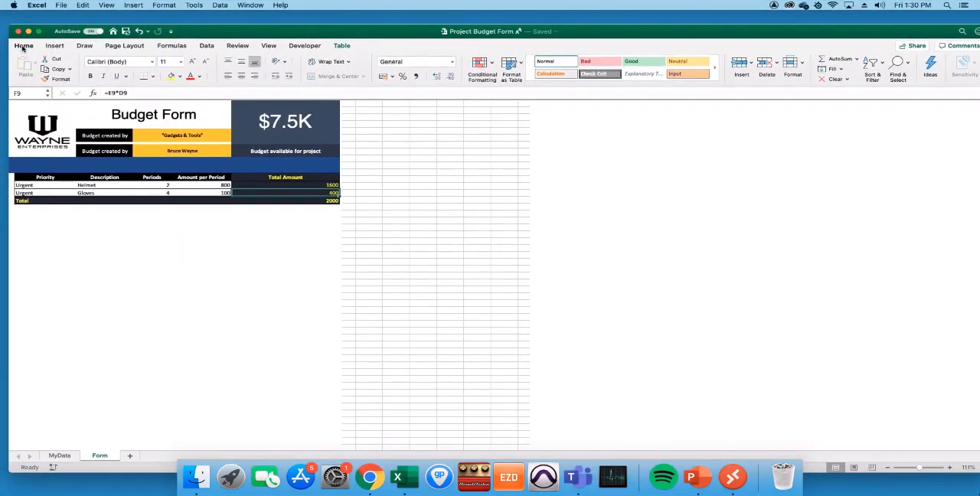
left_click(23, 46)
left_click(24, 45)
- Open the macro-enabled Project Budget Form workbook from the For Webinar folder and enable its external data connections
left_click(60, 5)
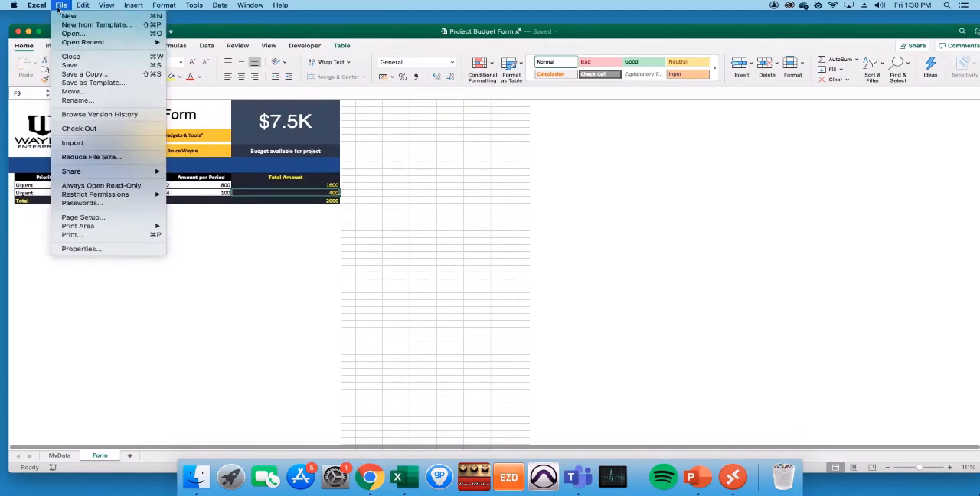
left_click(71, 33)
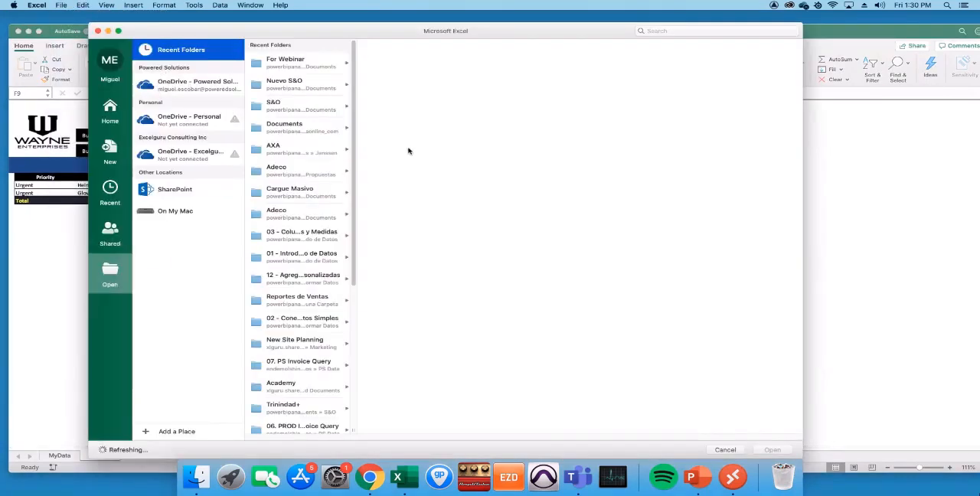
left_click(319, 72)
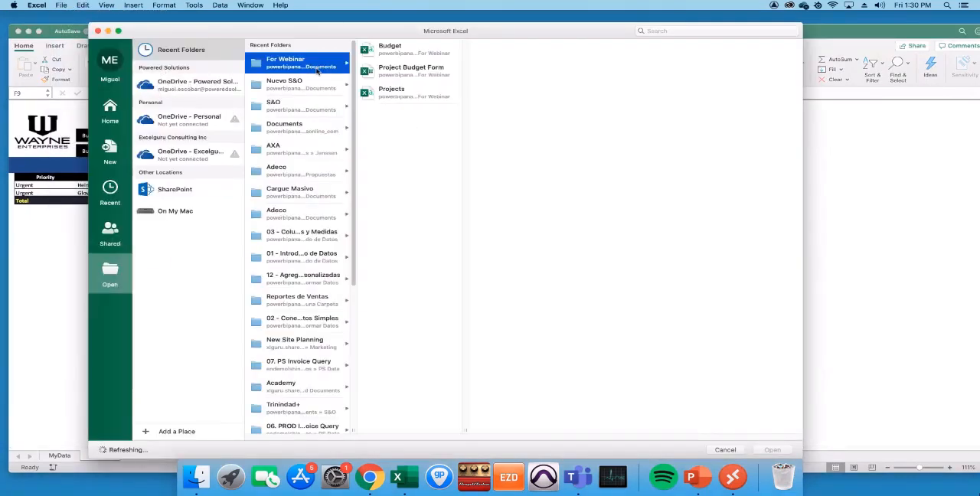
left_click(398, 72)
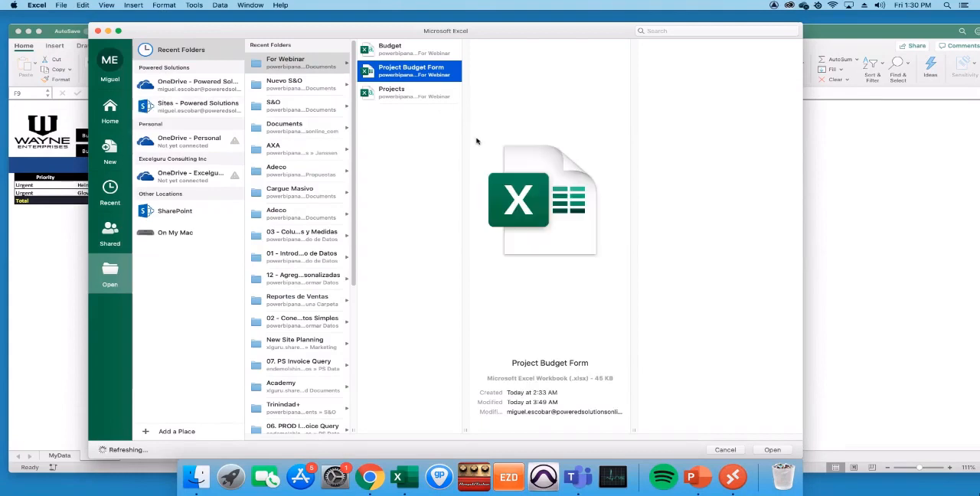
right_click(440, 73)
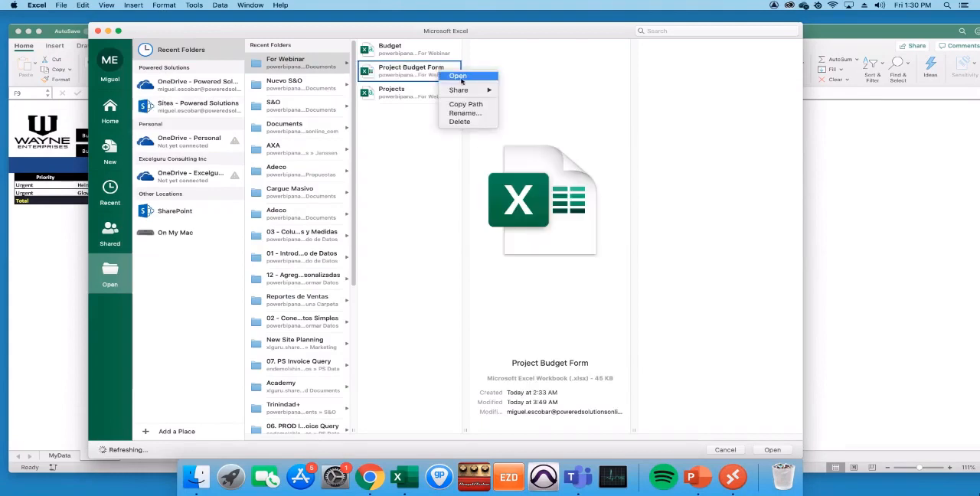
left_click(457, 77)
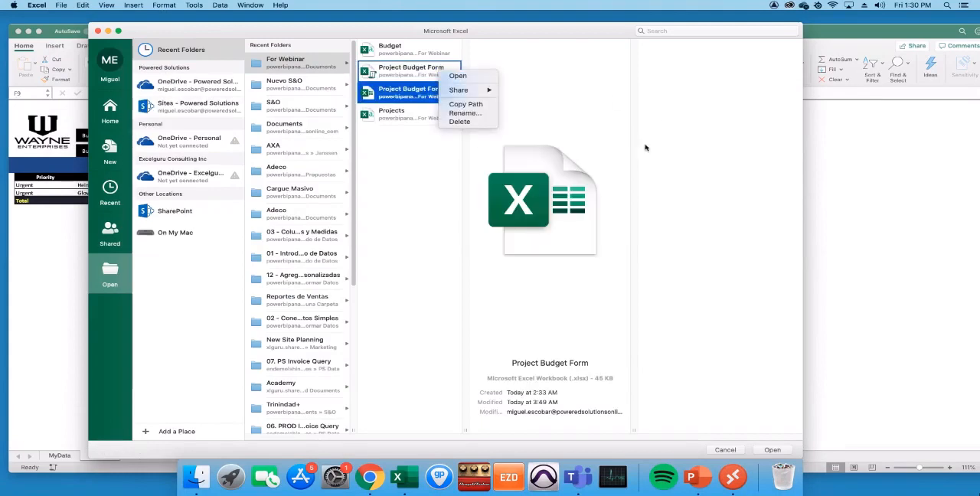
left_click(418, 76)
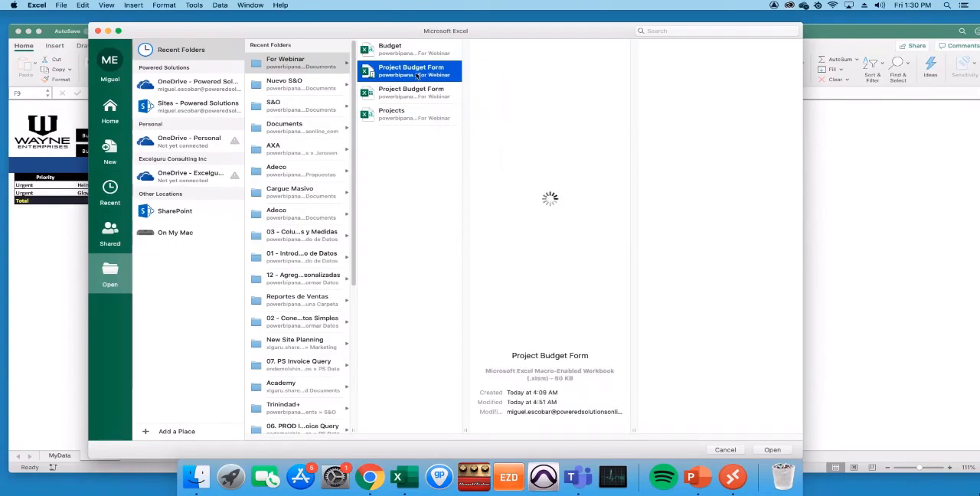
double_click(418, 75)
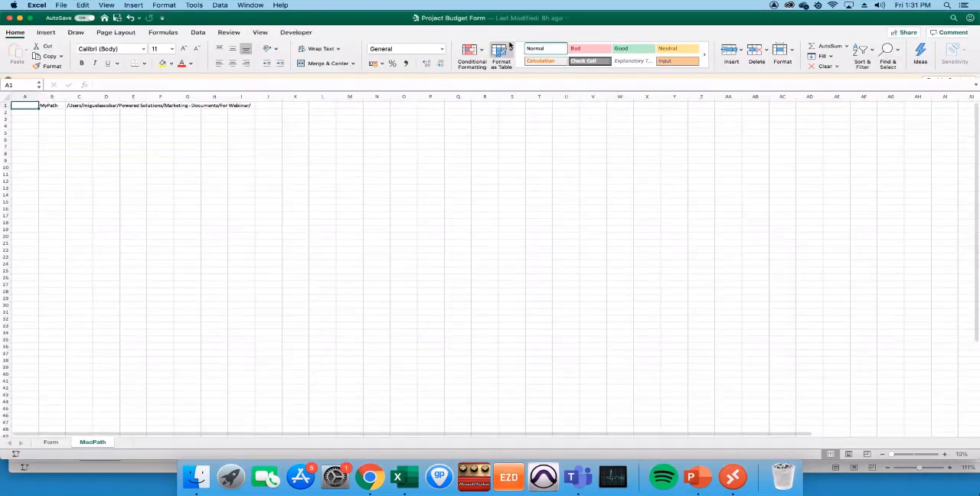
left_click(947, 80)
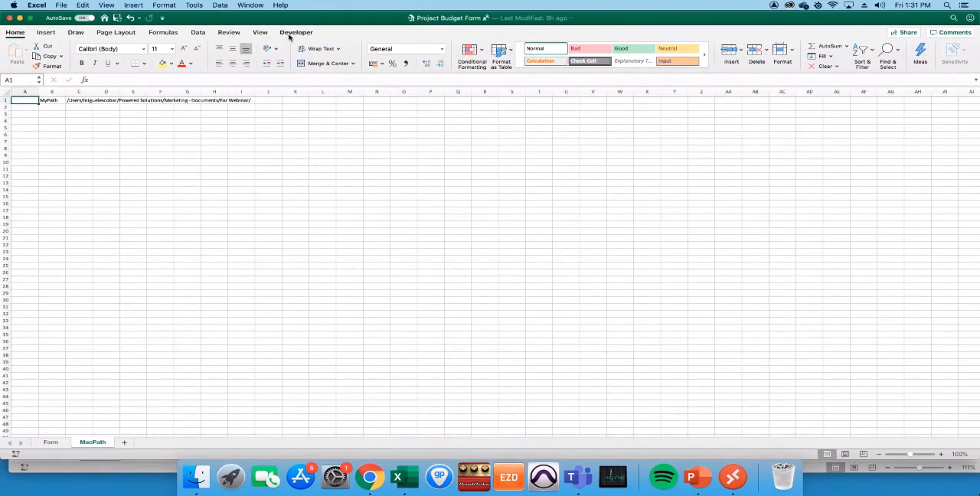
- Check which macros the newly opened workbook offers and close the list without running any
left_click(291, 34)
left_click(35, 55)
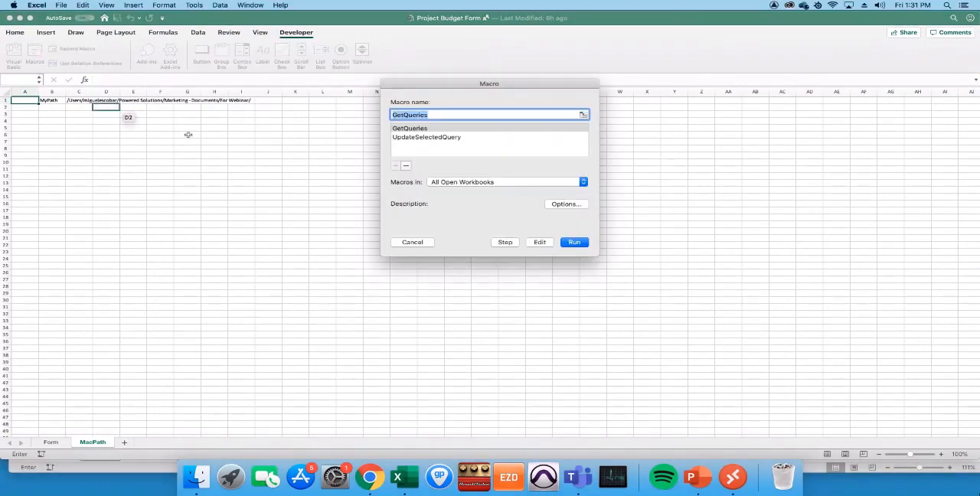
left_click(417, 243)
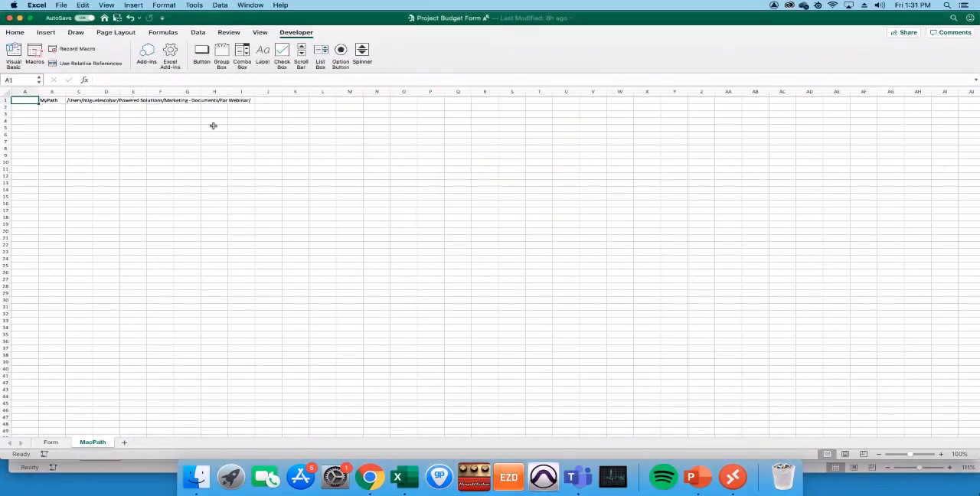
- Examine the GetQueries and UpdateSelectedQuery code of Module1 in the Visual Basic editor, and close the editor
left_click(10, 54)
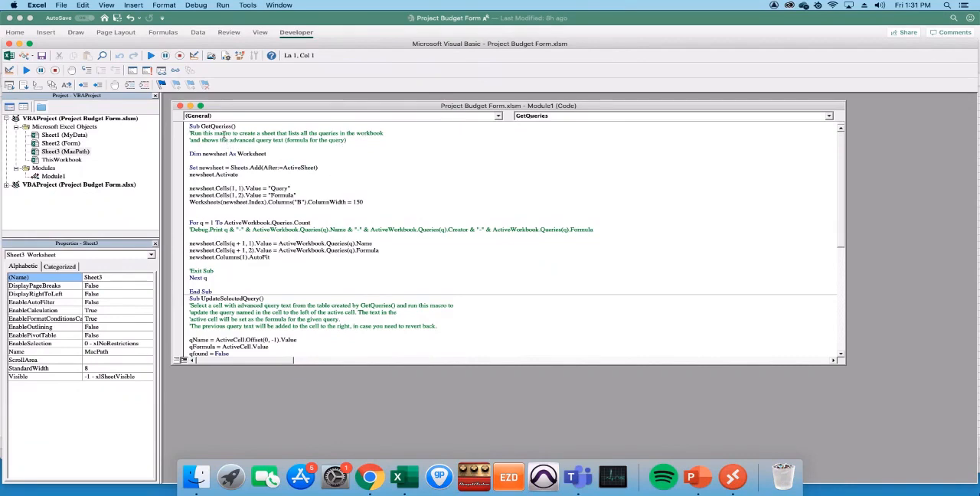
left_click(200, 106)
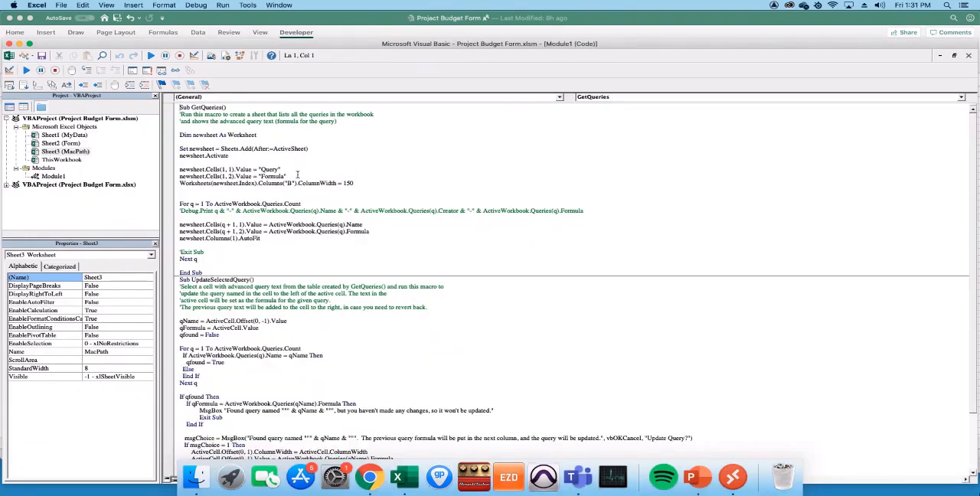
left_click(274, 136)
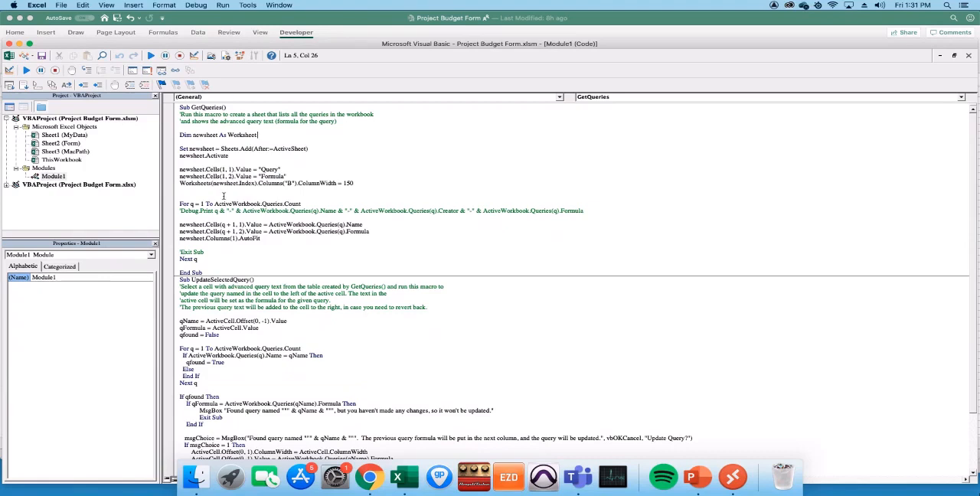
left_click_drag(234, 261, 222, 234)
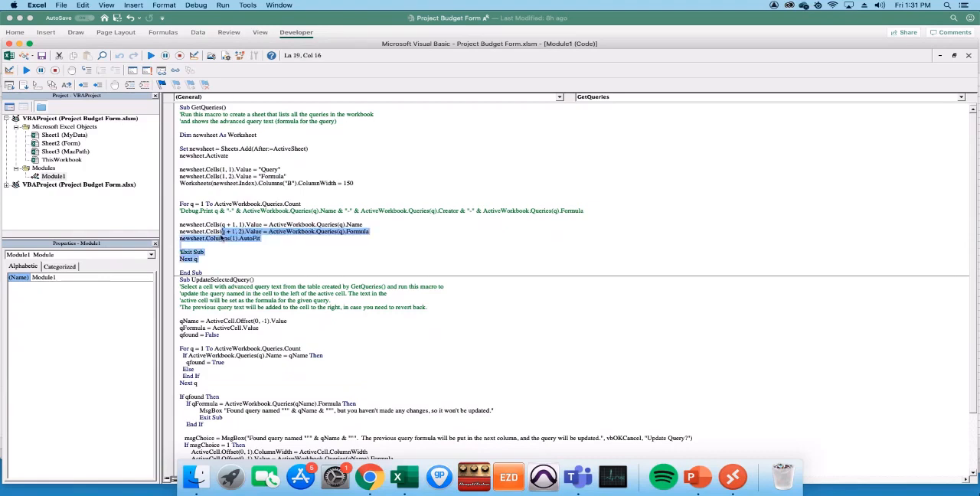
left_click(321, 306)
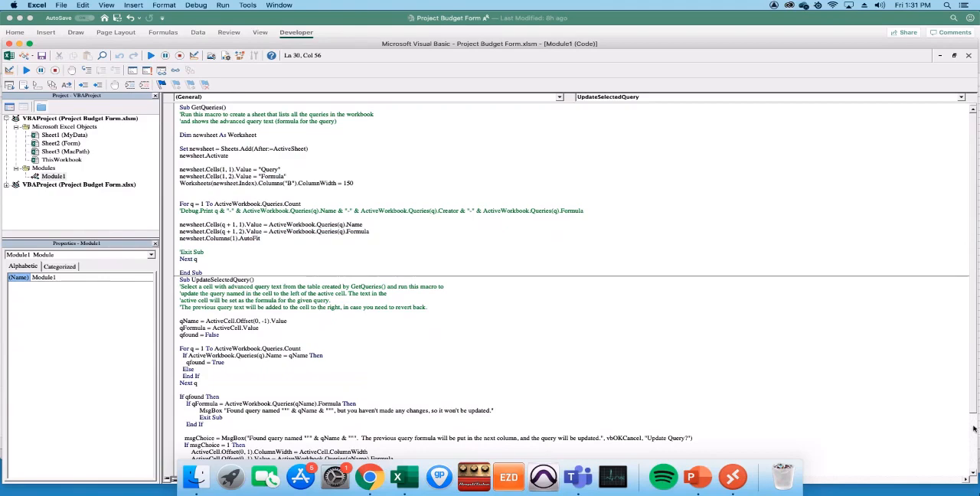
scroll(974, 419, "down", 3)
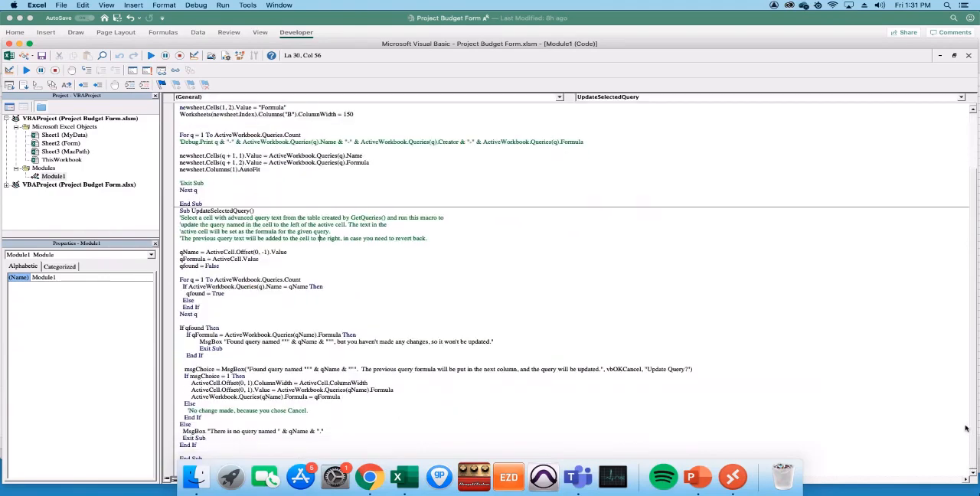
scroll(957, 368, "up", 3)
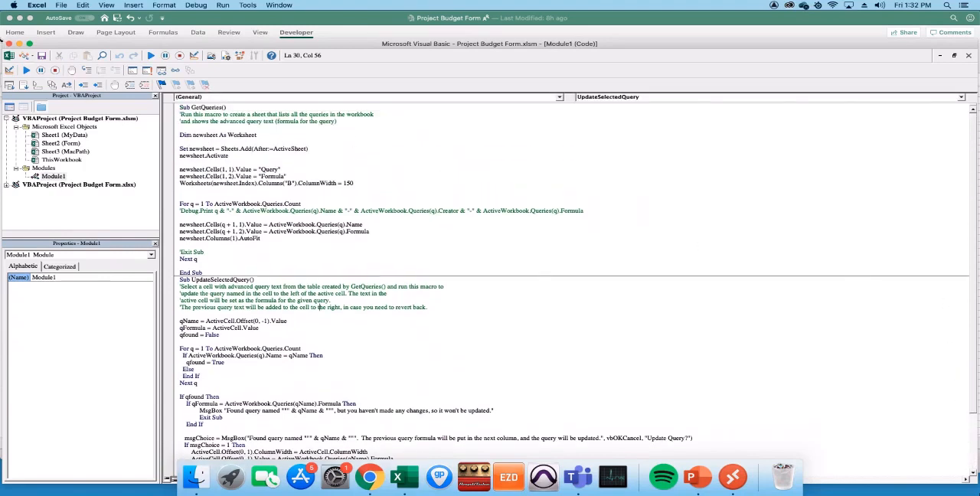
left_click(9, 45)
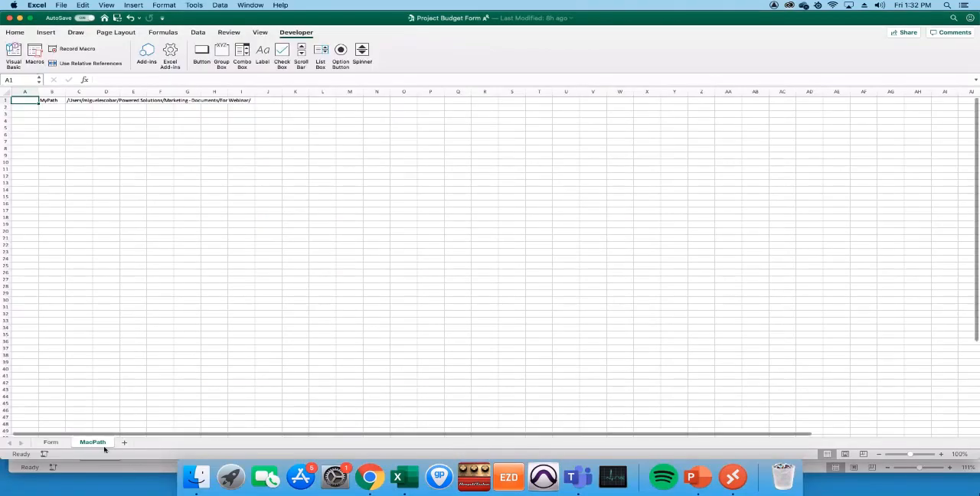
- Run the GetQueries macro to list all workbook queries and their formulas on a new sheet
left_click(34, 61)
left_click_drag(39, 99, 360, 145)
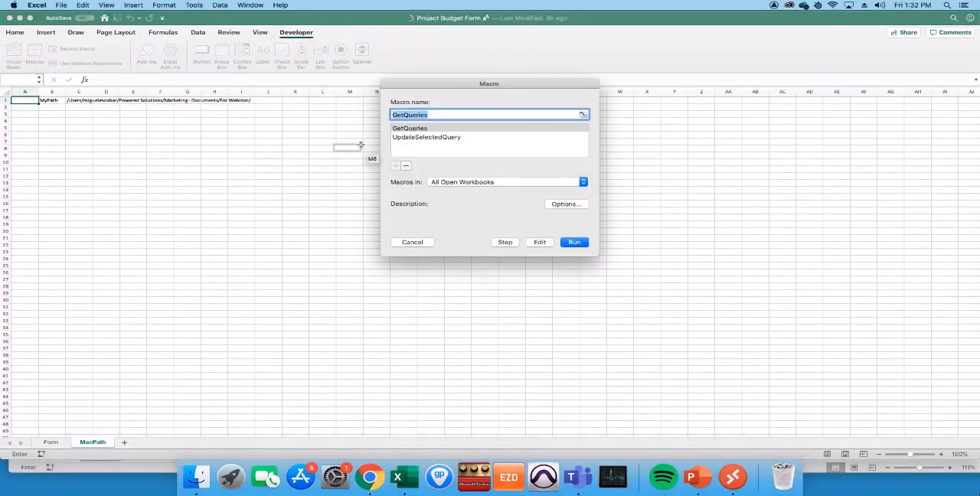
left_click(411, 129)
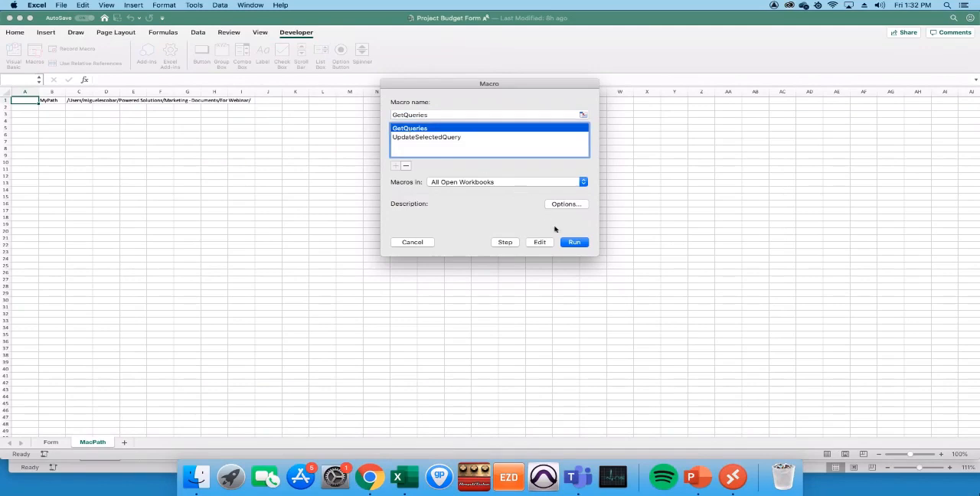
left_click(573, 242)
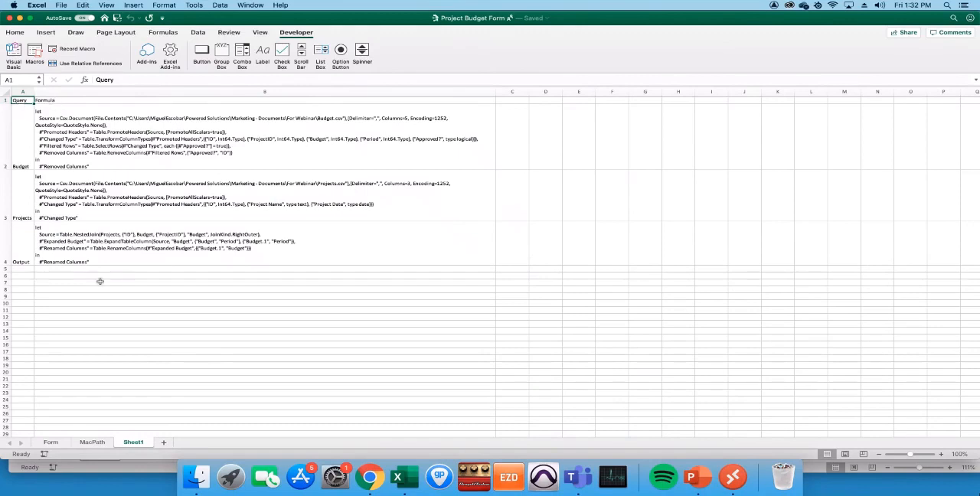
- Inspect the Budget and Projects query formulas and their source file paths on the new query list sheet
left_click(31, 154)
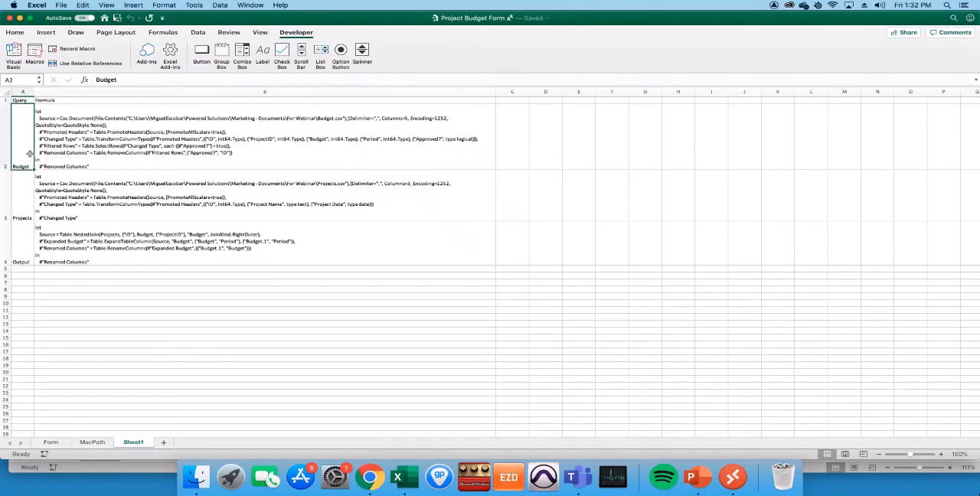
left_click(96, 149)
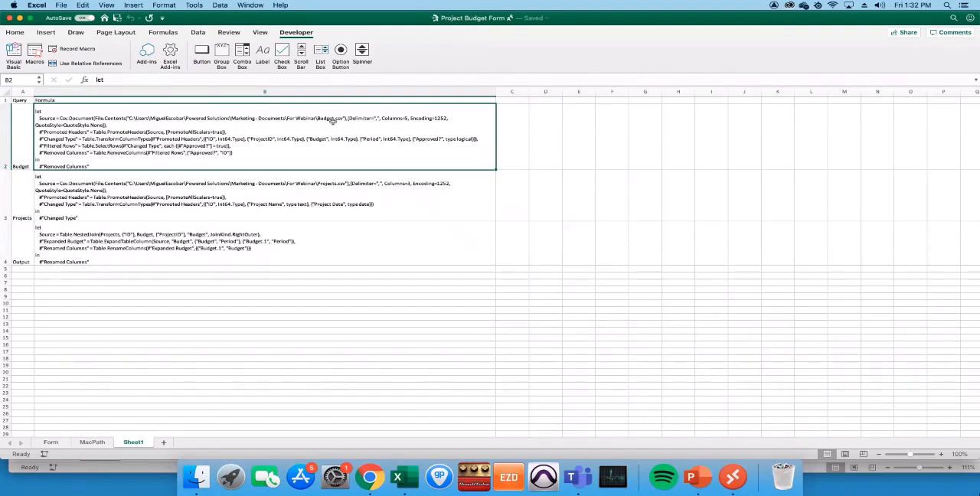
left_click(236, 190)
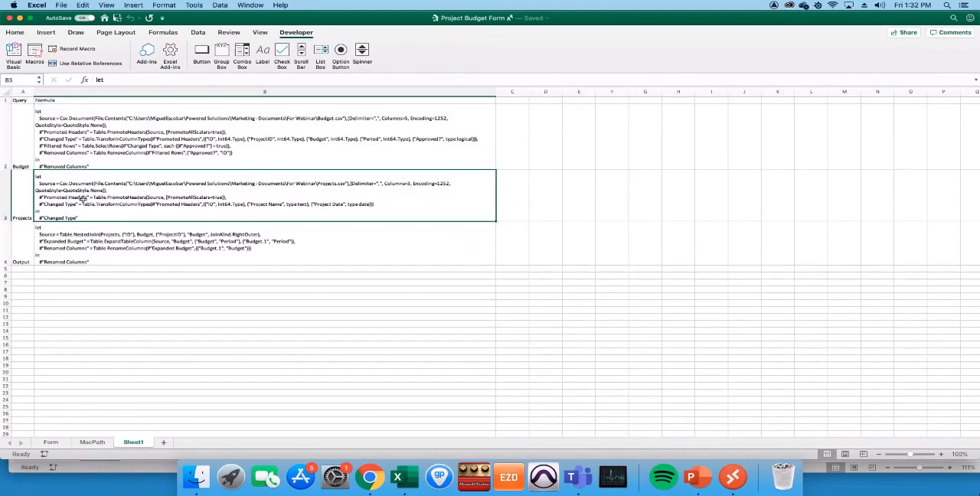
- Try to refresh all the workbook's queries from the Form sheet, and dismiss the alert
left_click(55, 442)
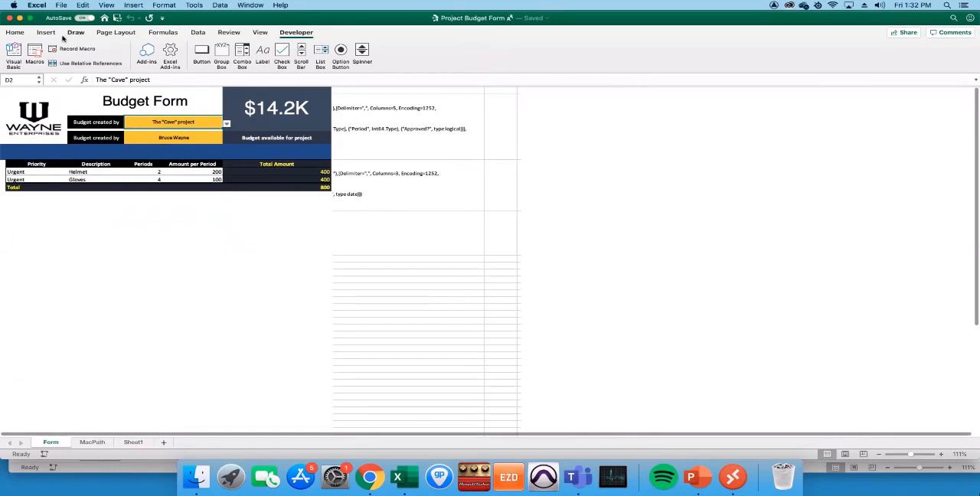
left_click(197, 33)
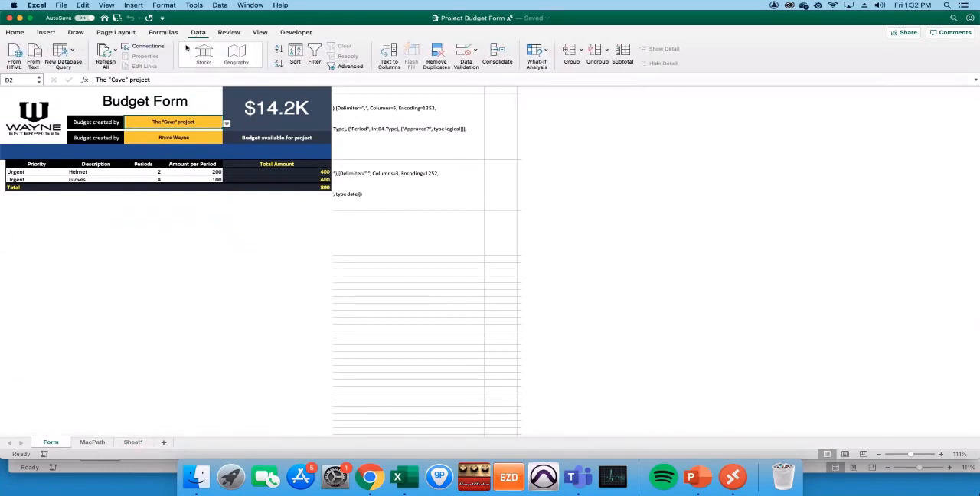
left_click(107, 52)
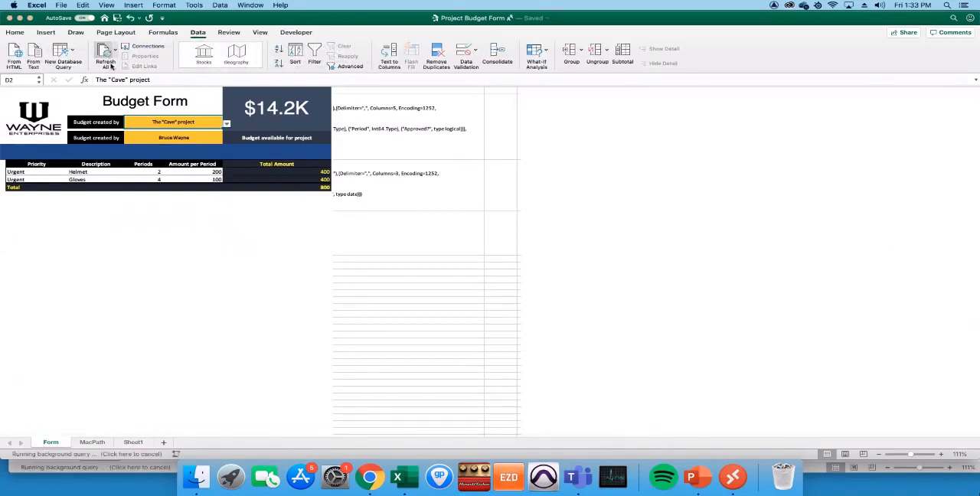
left_click_drag(539, 119, 496, 139)
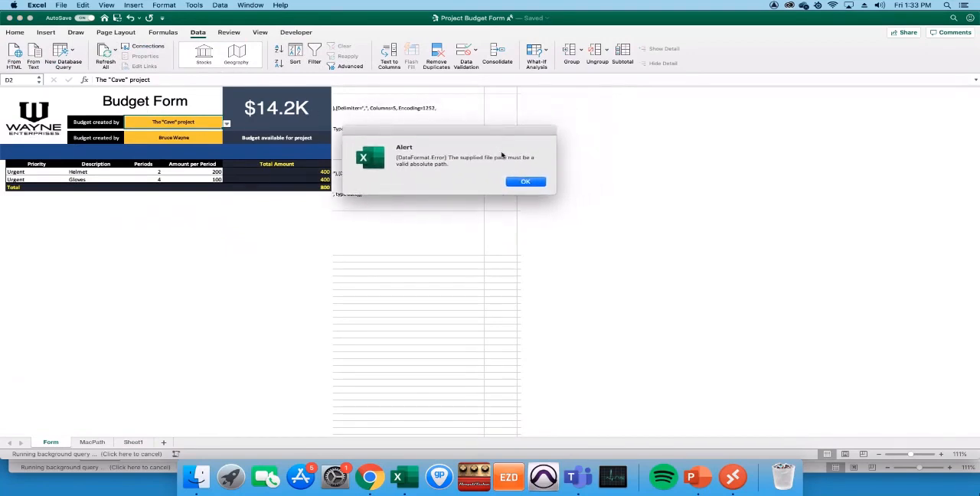
left_click_drag(458, 164, 390, 159)
left_click(481, 163)
left_click(510, 184)
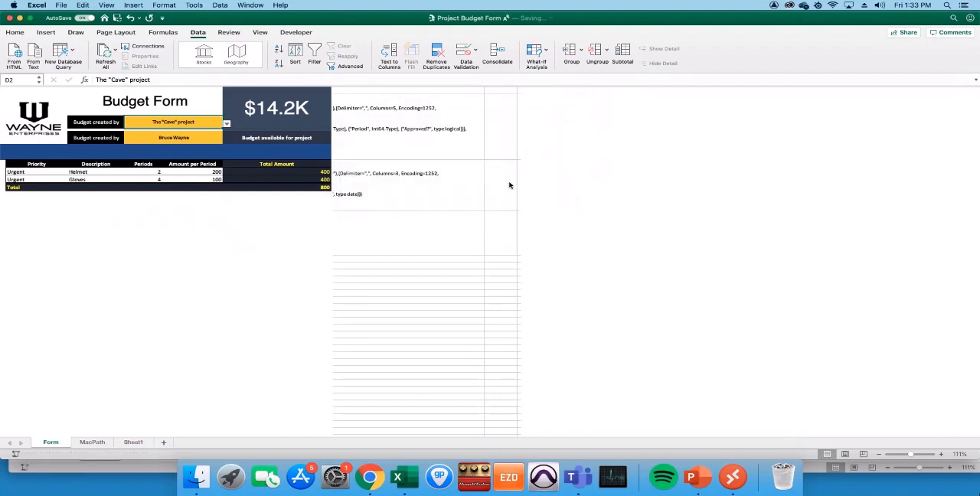
- Copy the full Mac folder path from cell C1 of the MacPath sheet, and open the Budget formula on Sheet1 for editing
left_click(92, 442)
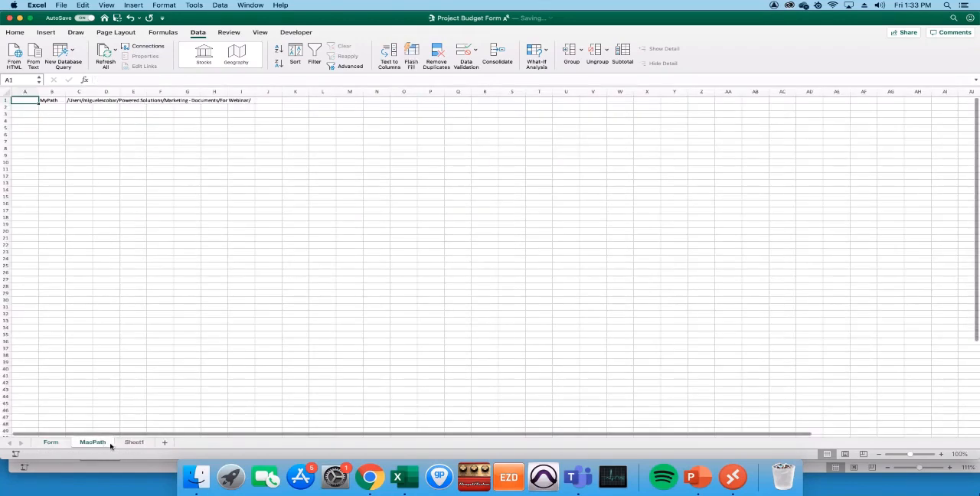
left_click(67, 100)
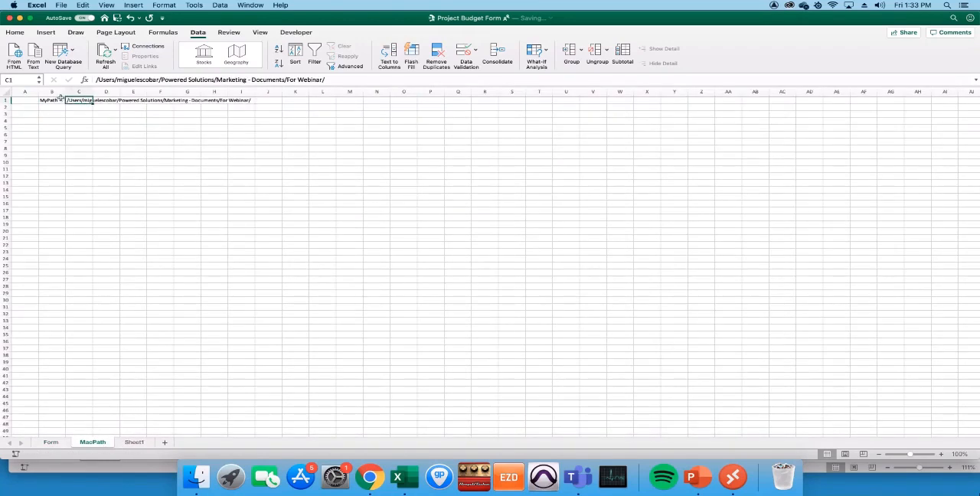
left_click(99, 80)
left_click_drag(97, 81, 339, 73)
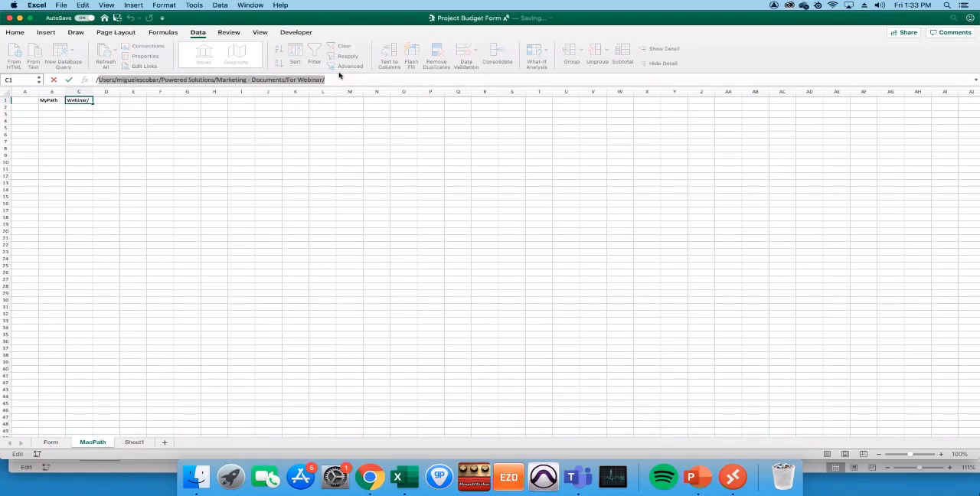
key("Escape")
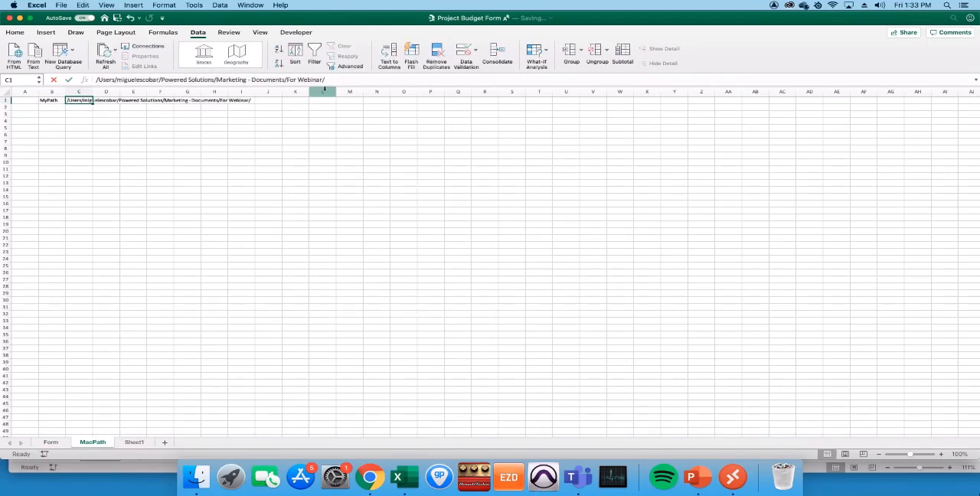
left_click_drag(338, 80, 29, 77)
key("super+c")
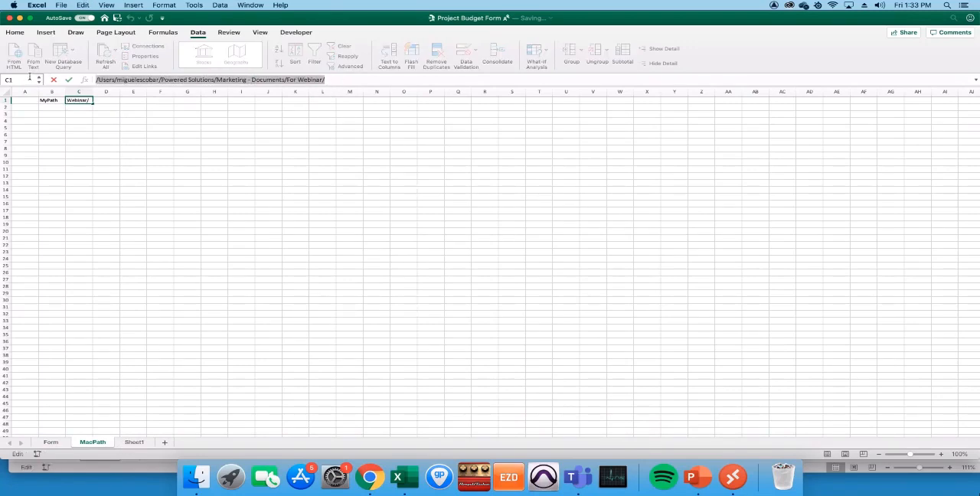
left_click(135, 443)
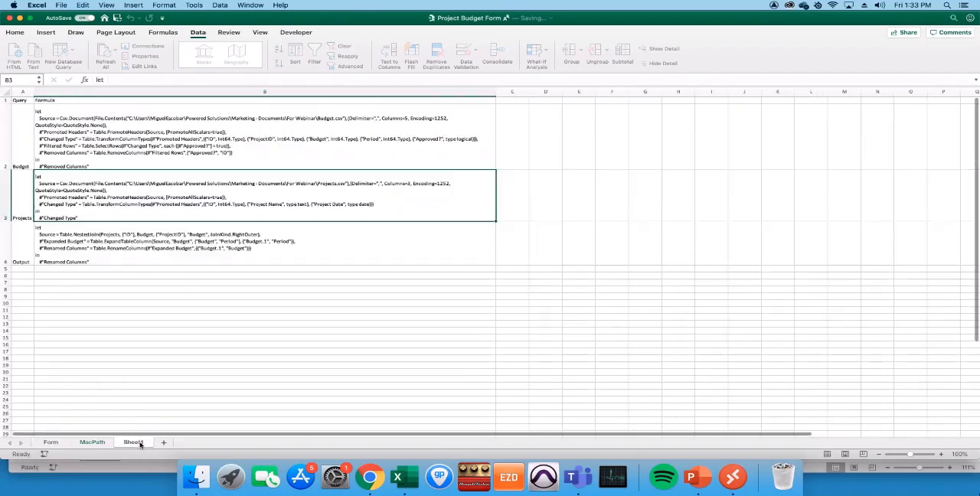
left_click(187, 129)
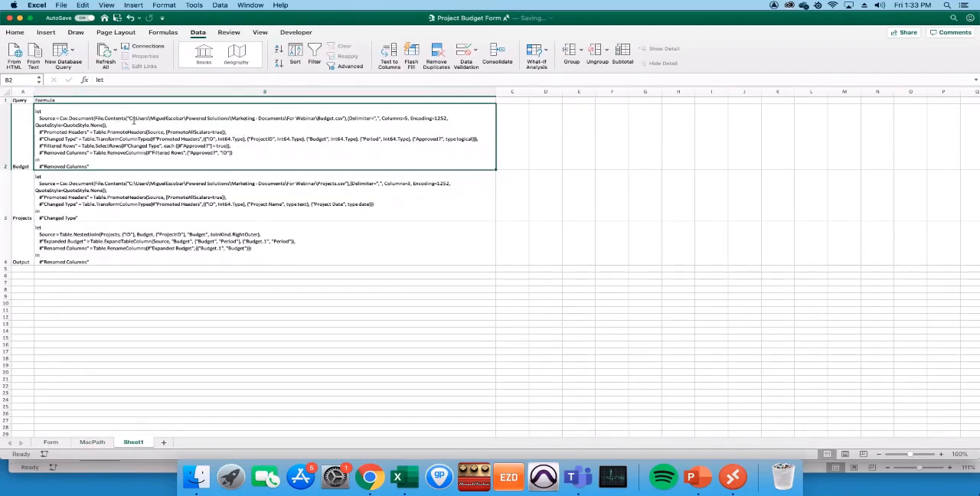
double_click(132, 120)
key("Left")
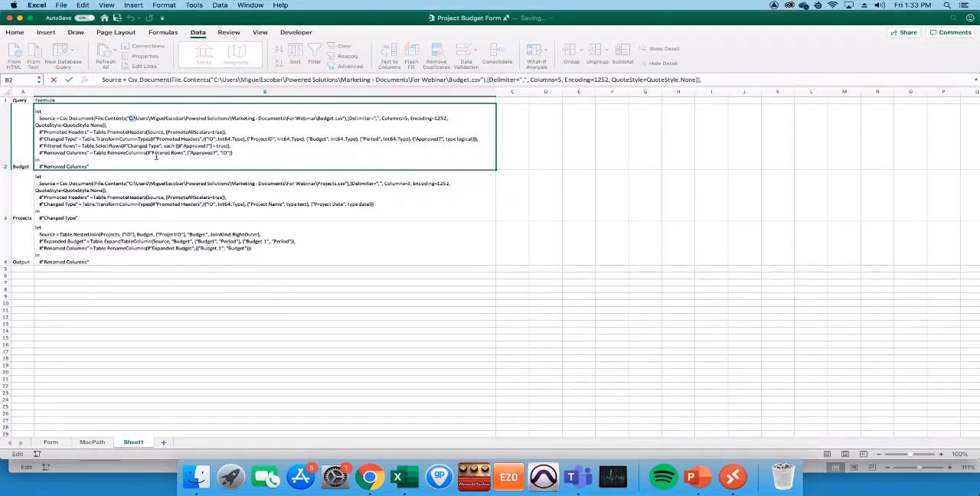
key("shift+Right")
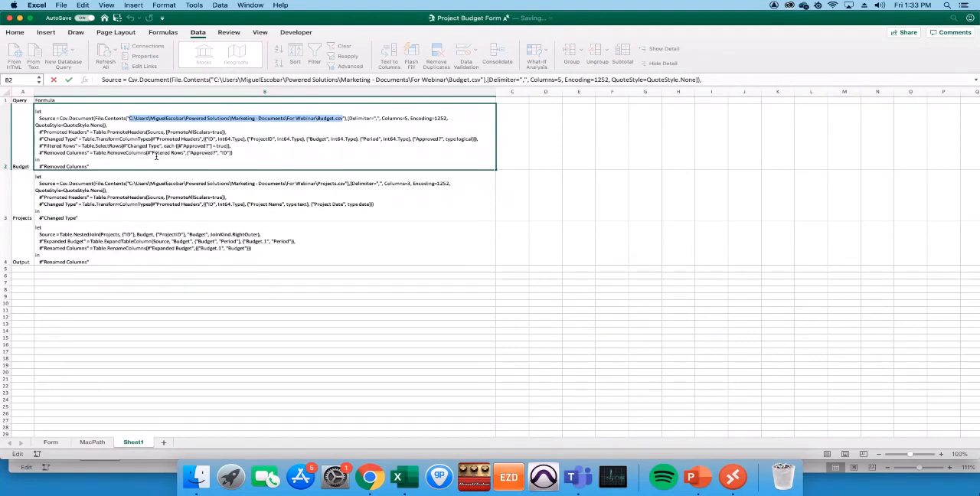
key("super+v")
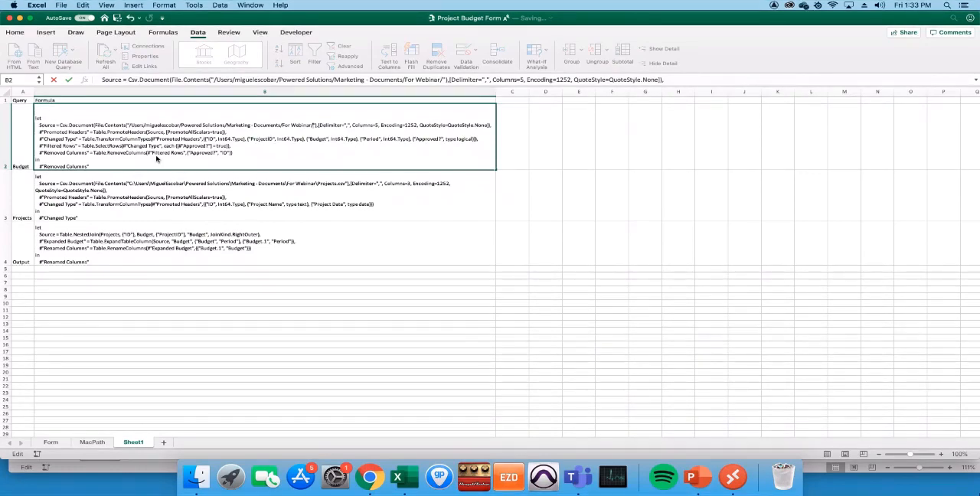
key("super+z")
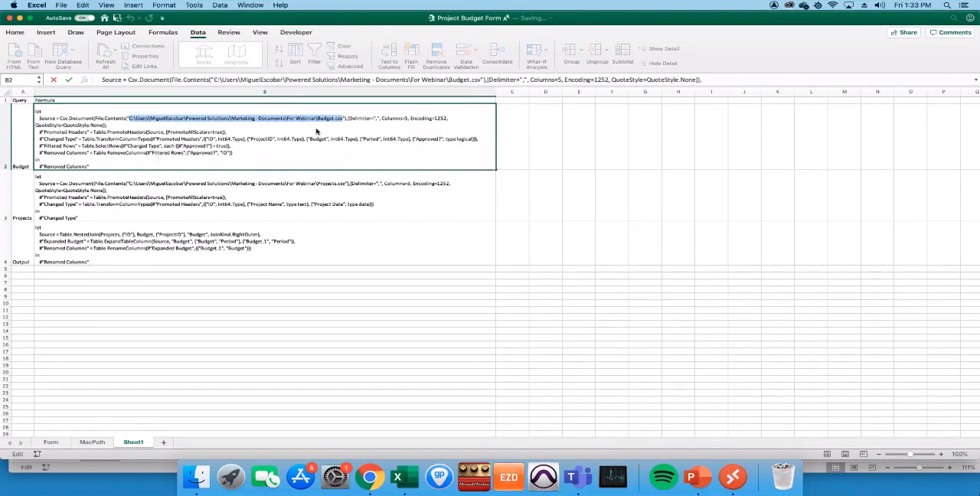
- Replace the Windows folder part of the Budget formula's source path with the copied Mac folder path, keeping a single slash before Budget.csv
left_click(318, 121)
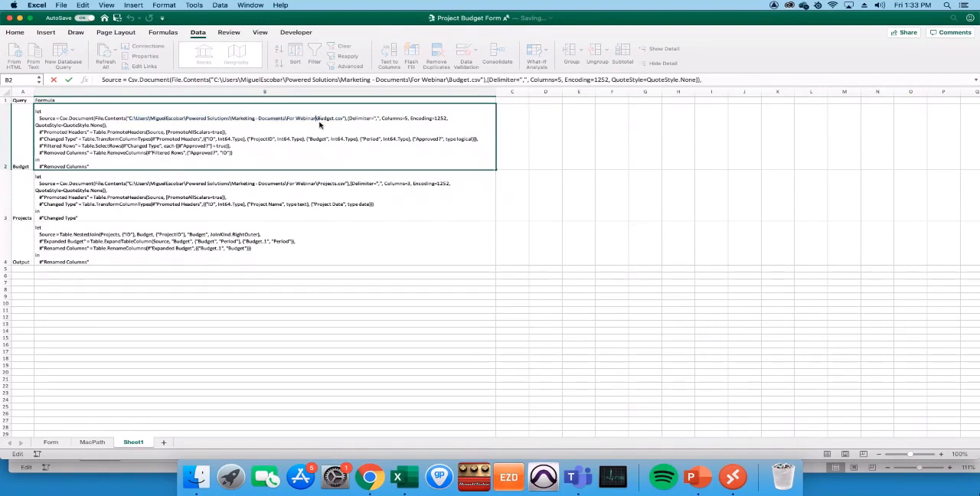
key("alt+shift+Left")
key("alt+shift+Left")
key("alt+shift+Left")
key("alt+shift+Left")
key("alt+shift+Left")
key("alt+shift+Left")
key("alt+shift+Left")
key("alt+shift+Left")
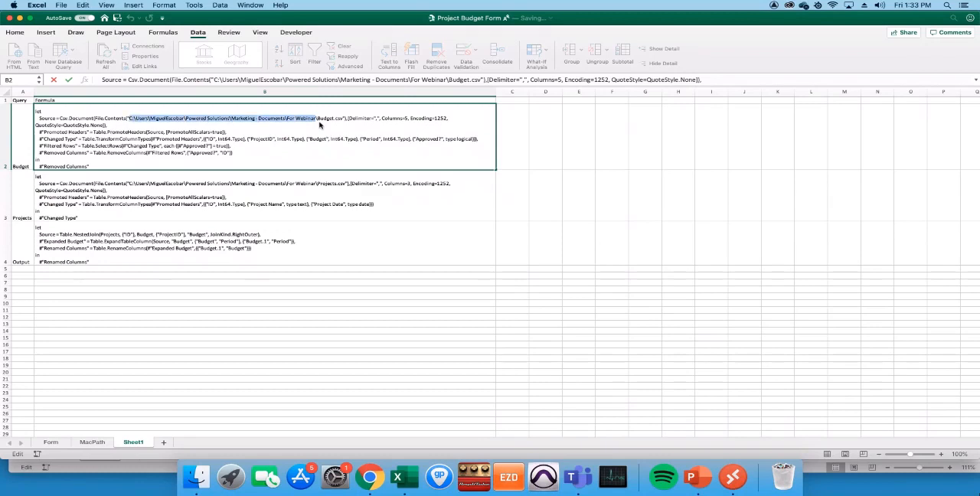
key("super+v")
key("Delete")
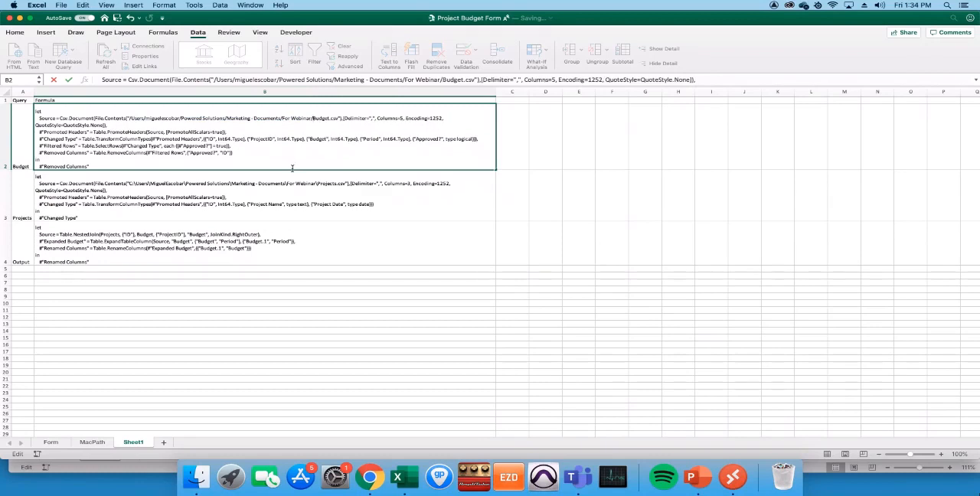
left_click(291, 193)
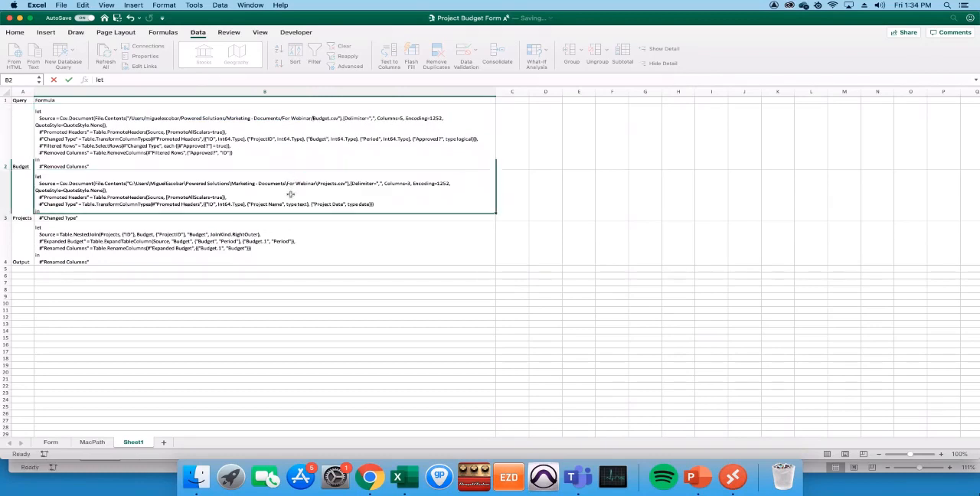
- Run the UpdateSelectedQuery macro on the edited Budget formula in B2 and accept the query update
left_click(280, 156)
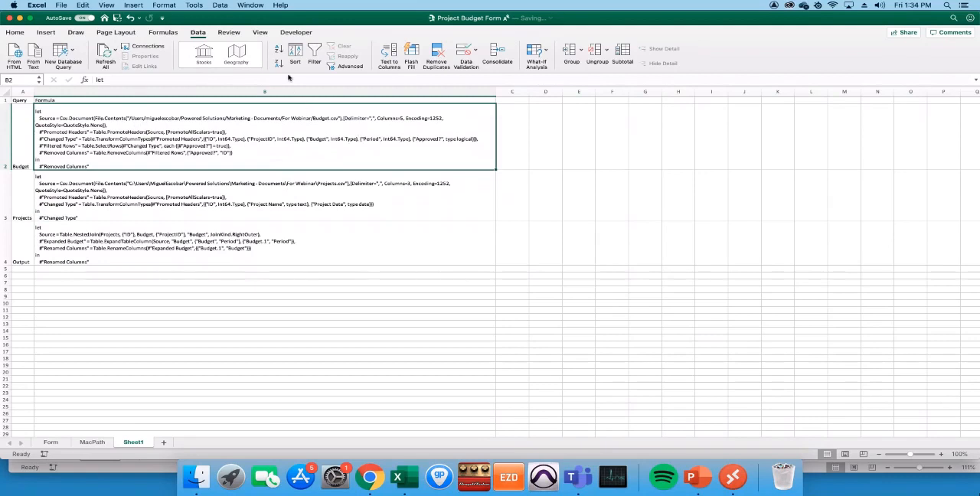
left_click(297, 32)
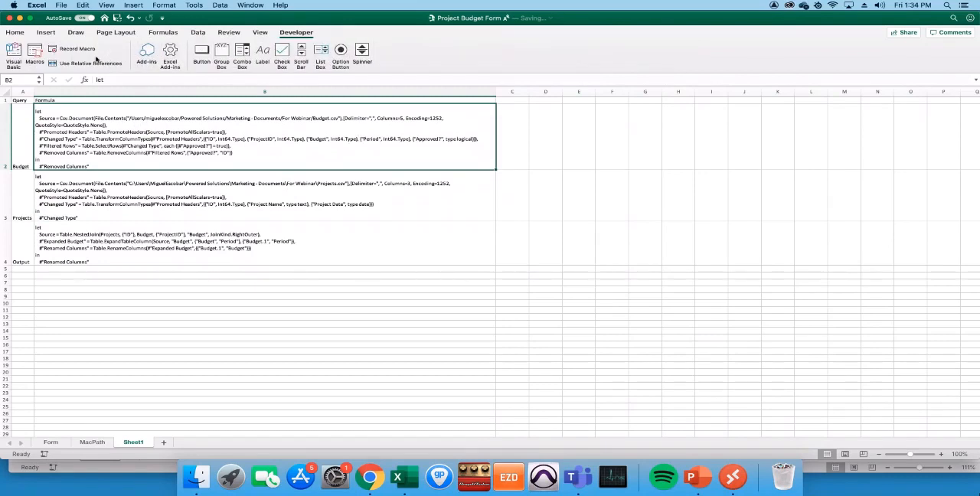
left_click(33, 55)
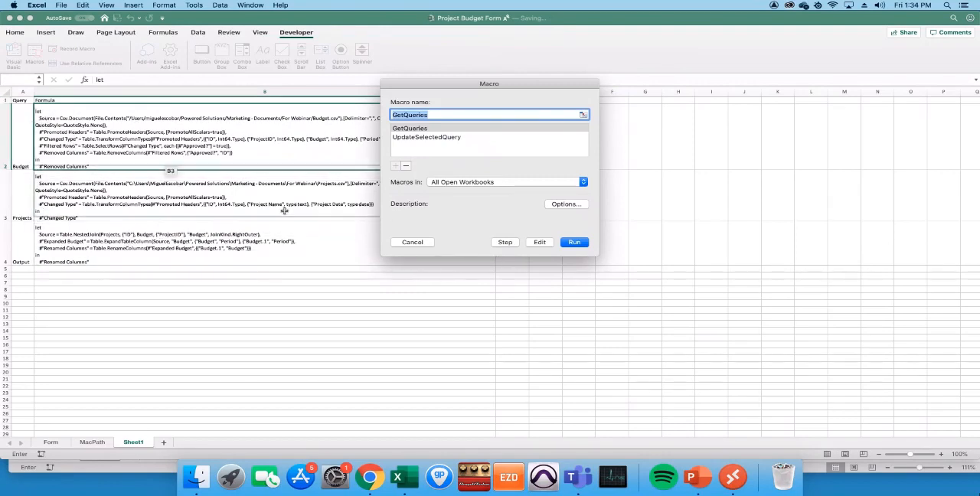
left_click(447, 138)
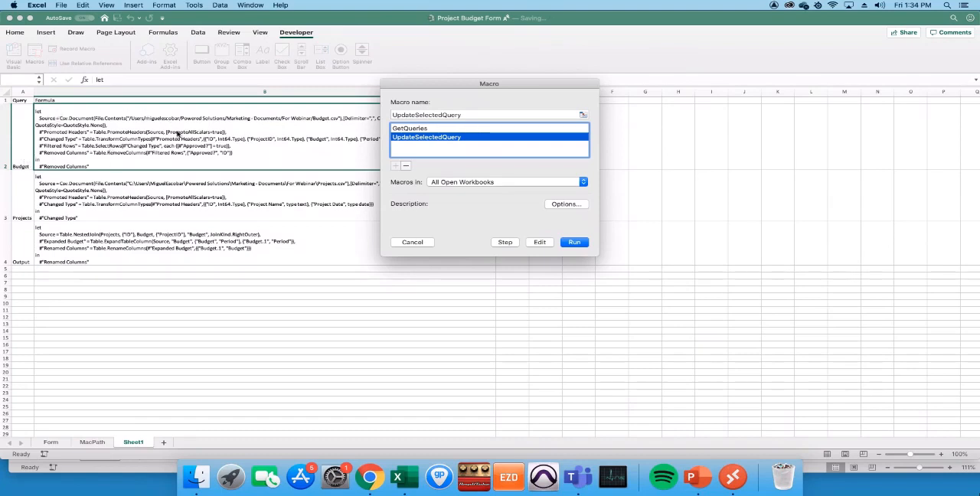
left_click_drag(435, 89, 286, 245)
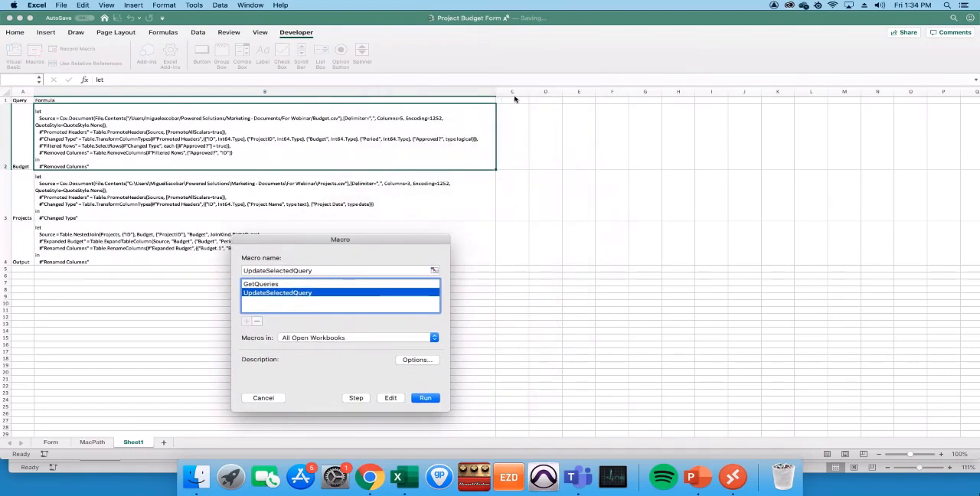
left_click(426, 398)
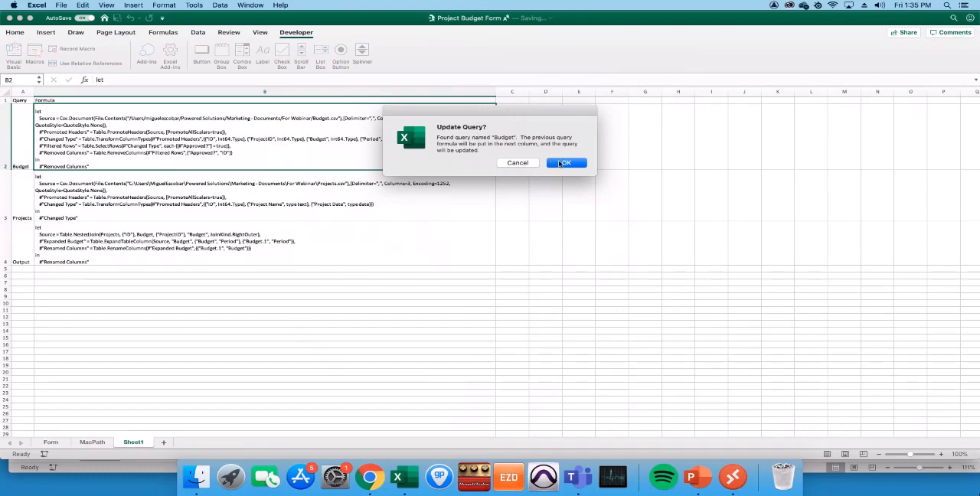
left_click(566, 163)
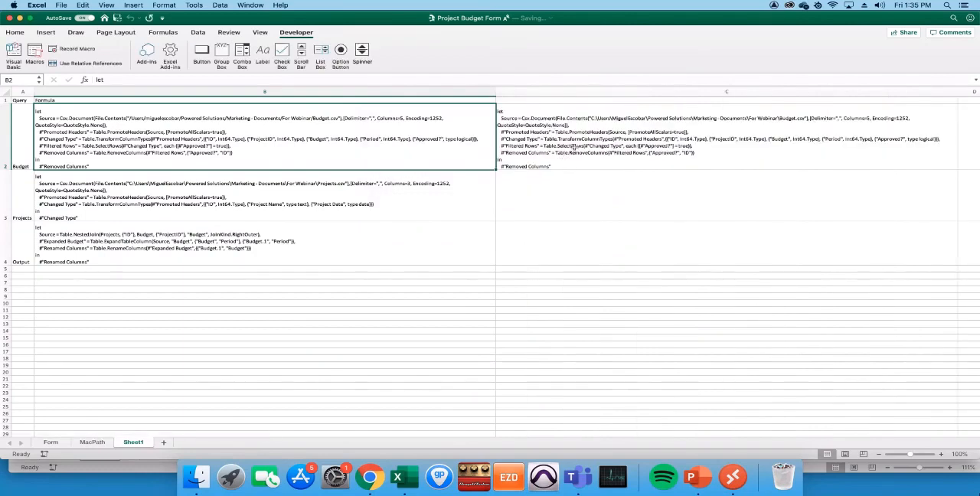
- Replace the Windows folder part of the Projects formula's source path with the copied Mac folder path, keeping Projects.csv as the file
left_click(264, 200)
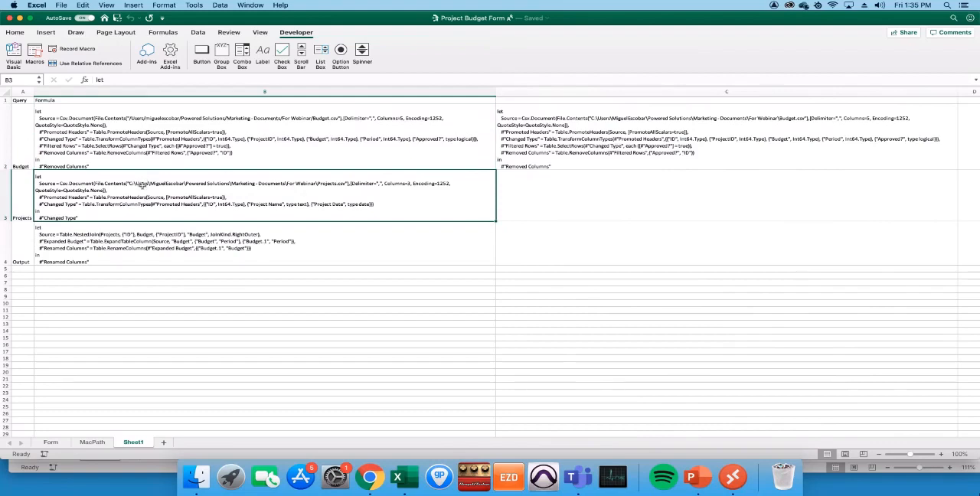
double_click(140, 184)
key("Left")
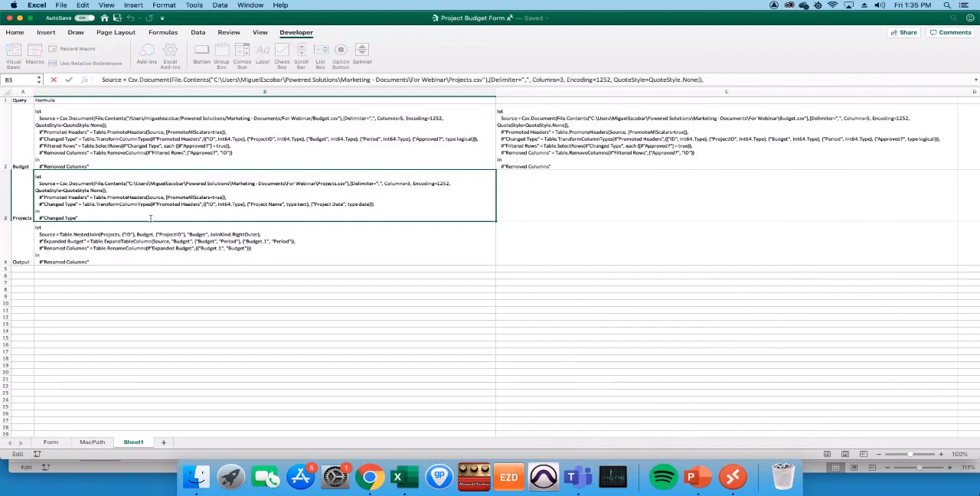
key("shift+Right")
key("shift+Right")
key("shift+Right")
key("shift+Right")
key("shift+Right")
key("shift+Right")
key("shift+Right")
key("shift+Right")
key("shift+Right")
key("shift+Right")
key("shift+Right")
key("shift+Right")
key("shift+Right")
key("shift+Right")
key("shift+Right")
key("shift+Right")
key("shift+Right")
key("shift+Right")
key("shift+Right")
key("shift+Right")
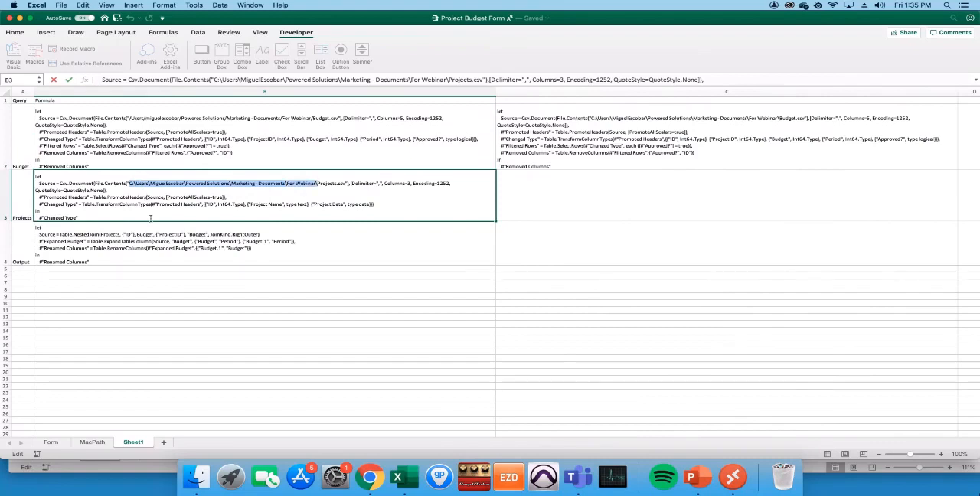
type("/Users/miguelescobar/Powered Solutions/Marketing - Documents/For Webinar/")
left_click(150, 220)
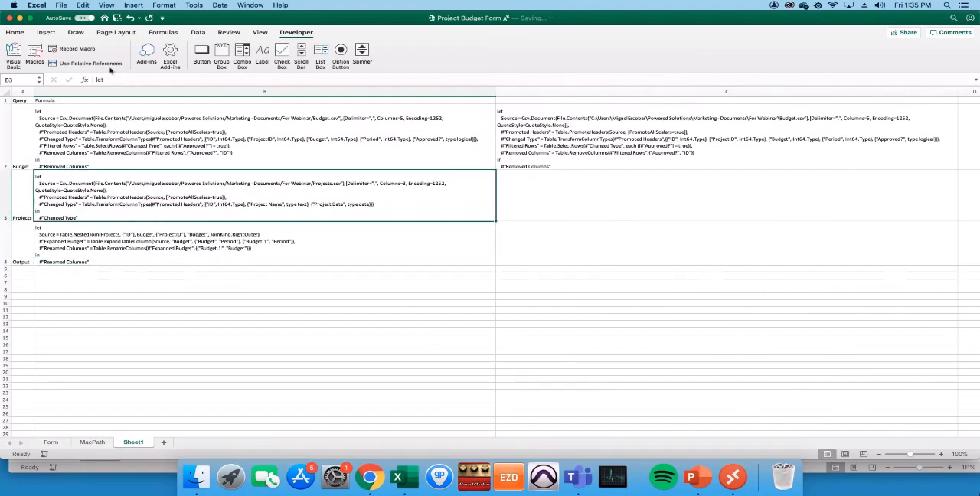
- Run the UpdateSelectedQuery macro on the edited Projects formula in B3 and accept the query update
left_click(34, 53)
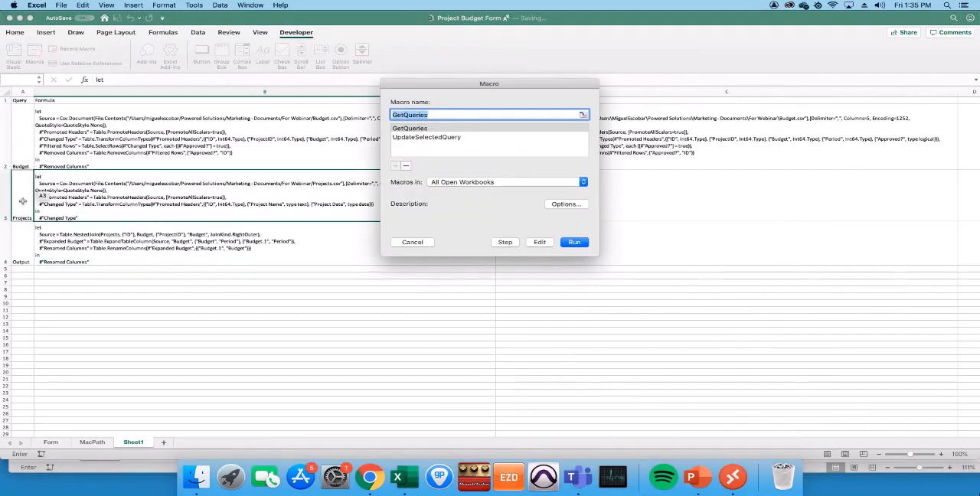
left_click(467, 136)
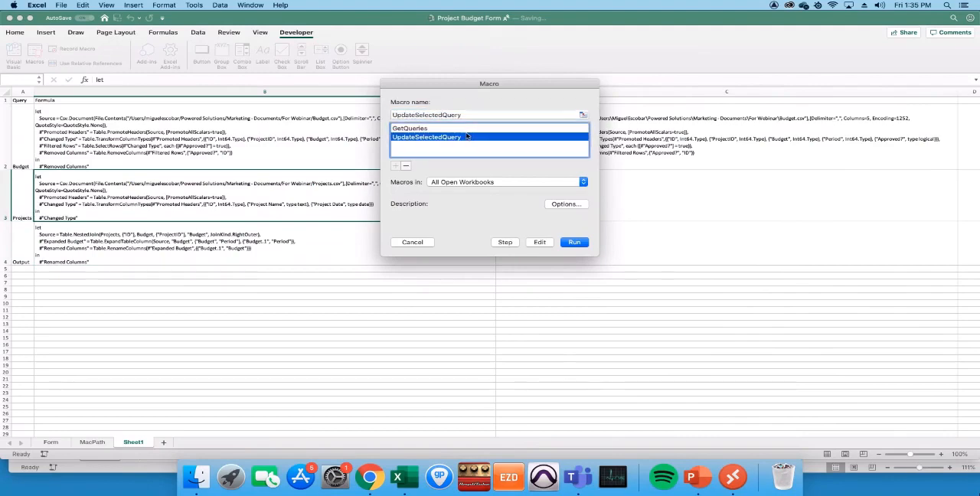
left_click(574, 243)
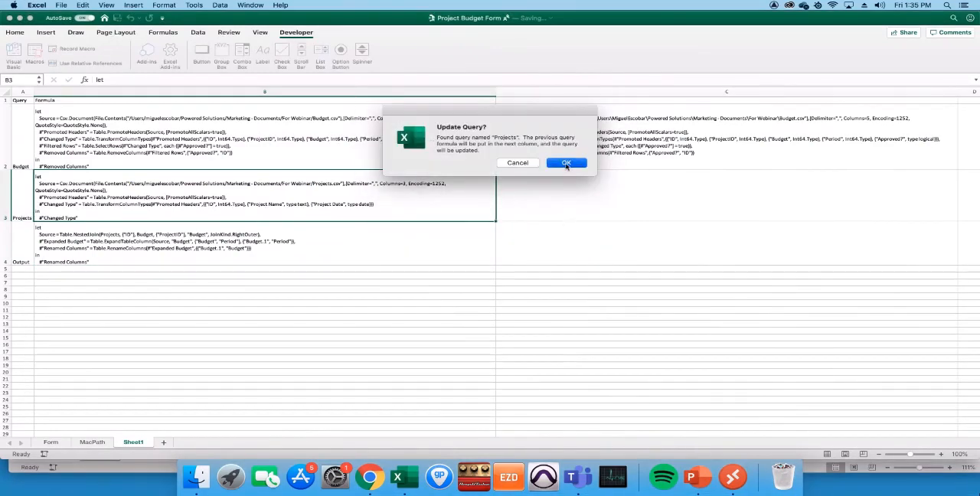
left_click(565, 164)
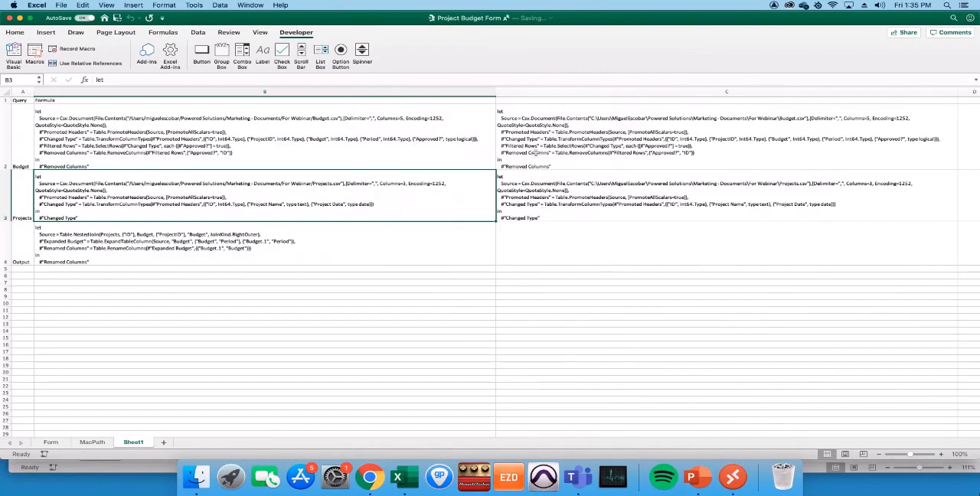
- Refresh all workbook data from the Form sheet and set the form's project to "Gadgets & Tools"
left_click(51, 444)
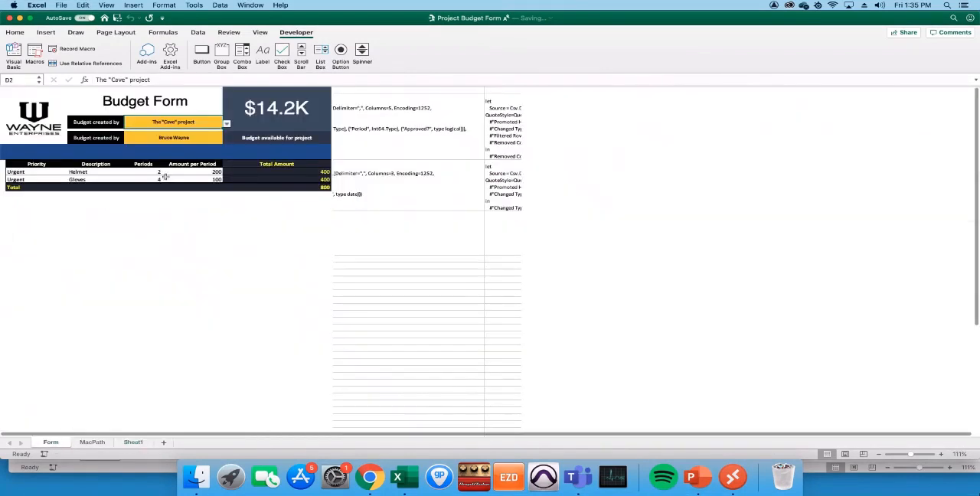
left_click(196, 32)
left_click(105, 52)
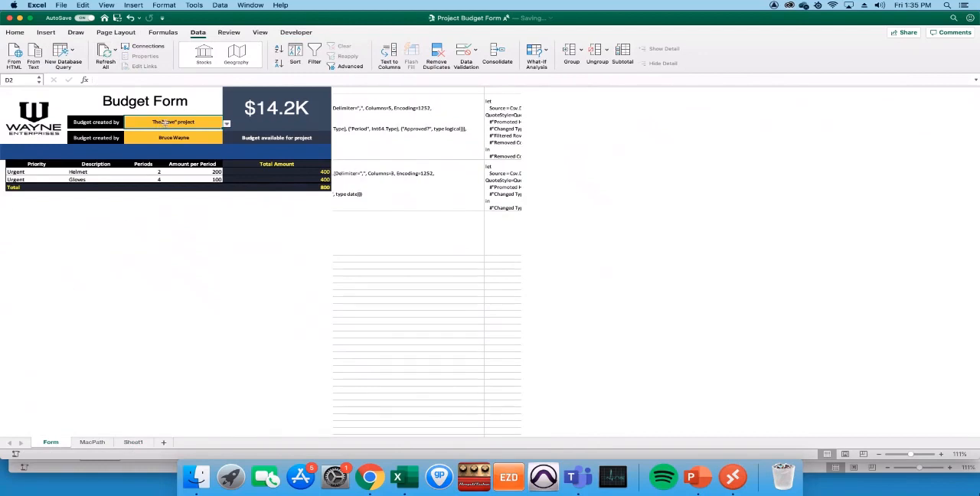
left_click(228, 127)
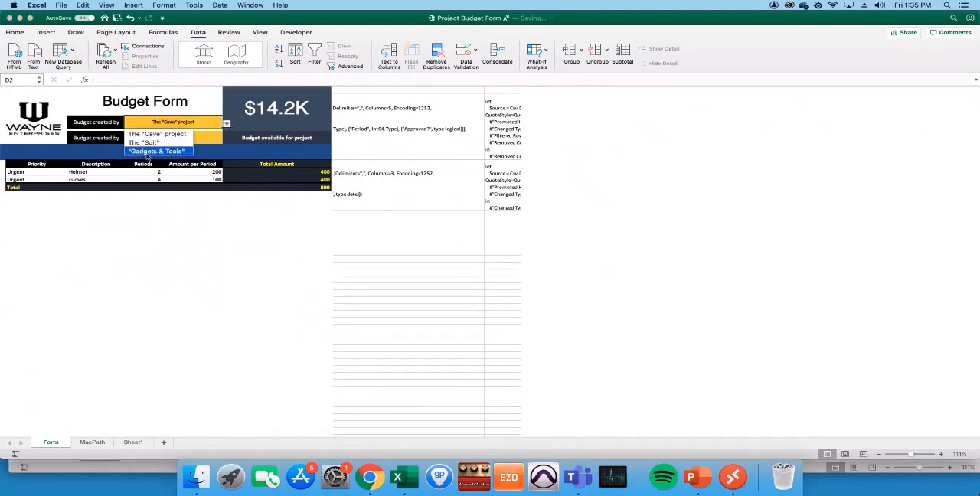
left_click(148, 152)
- Unhide the MyData sheet and refresh its query table
right_click(77, 444)
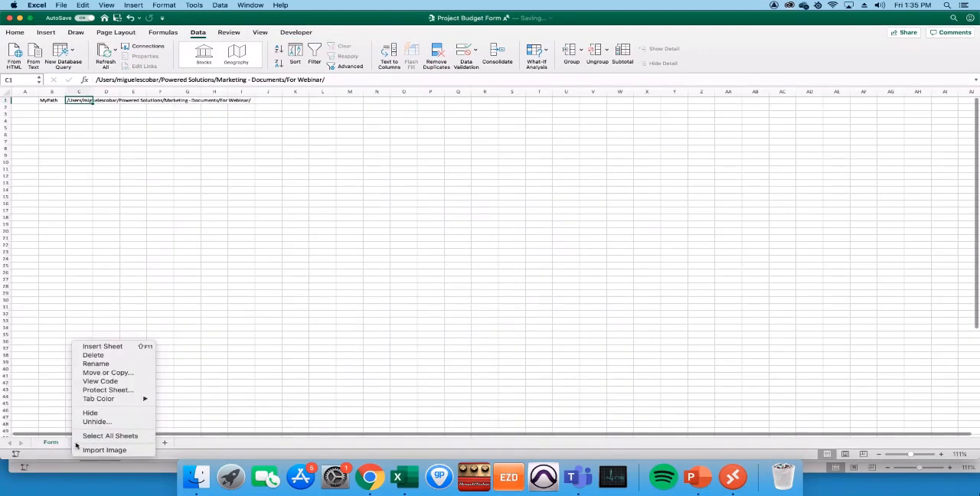
left_click(111, 417)
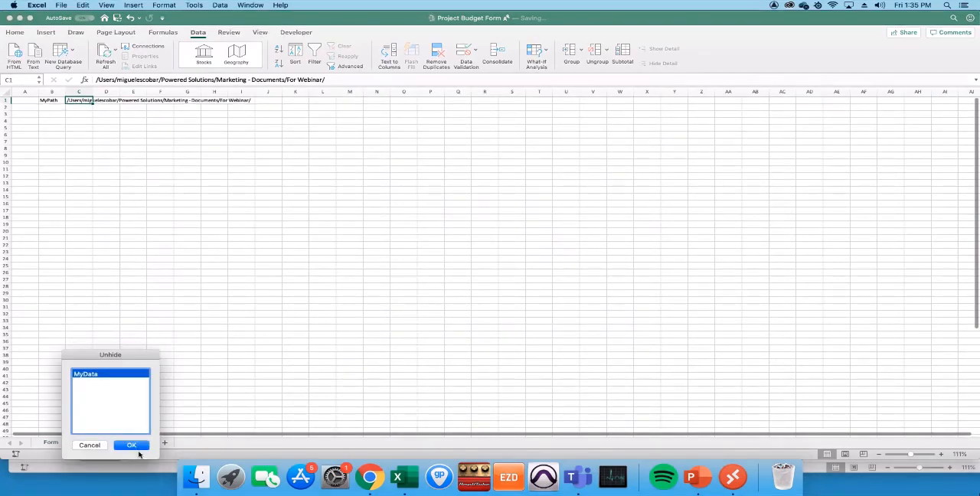
left_click(134, 445)
right_click(123, 113)
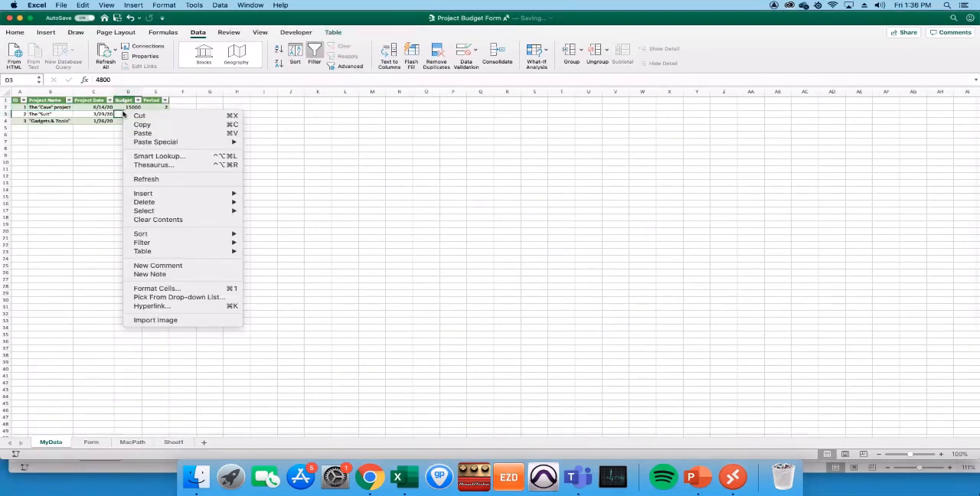
left_click(161, 185)
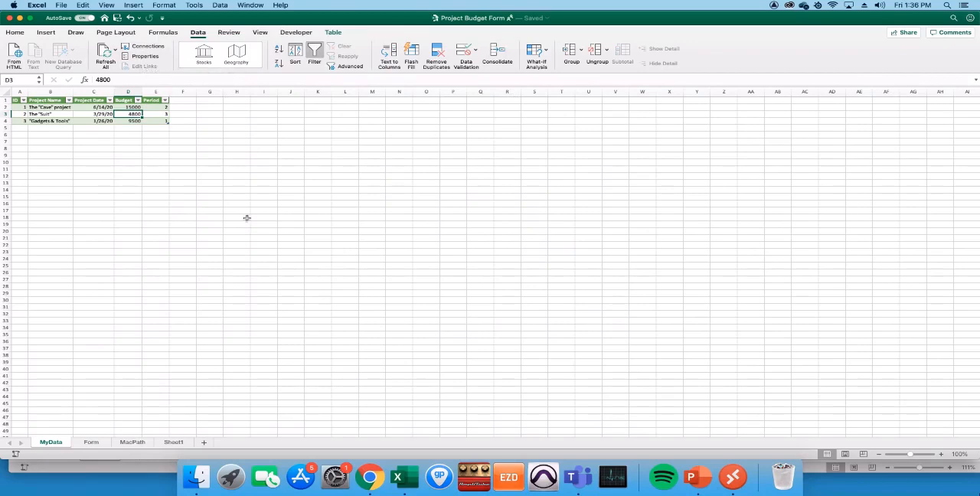
- Review the updated Form sheet, the workbook connections, and the current and previous Projects formulas on Sheet1
left_click(95, 444)
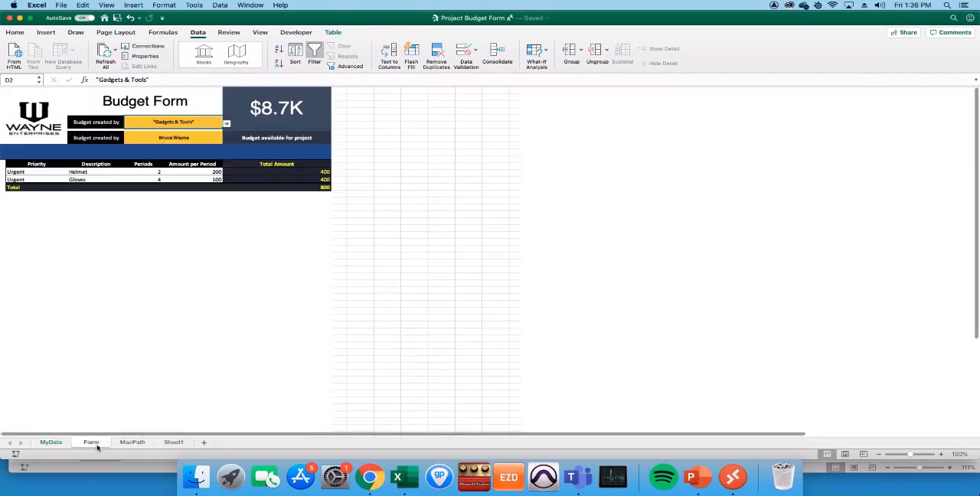
left_click(203, 180)
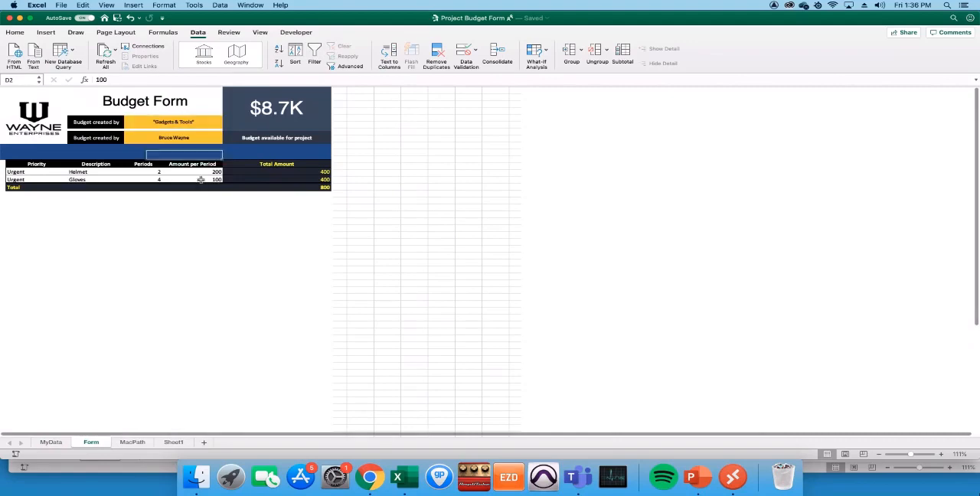
left_click(173, 442)
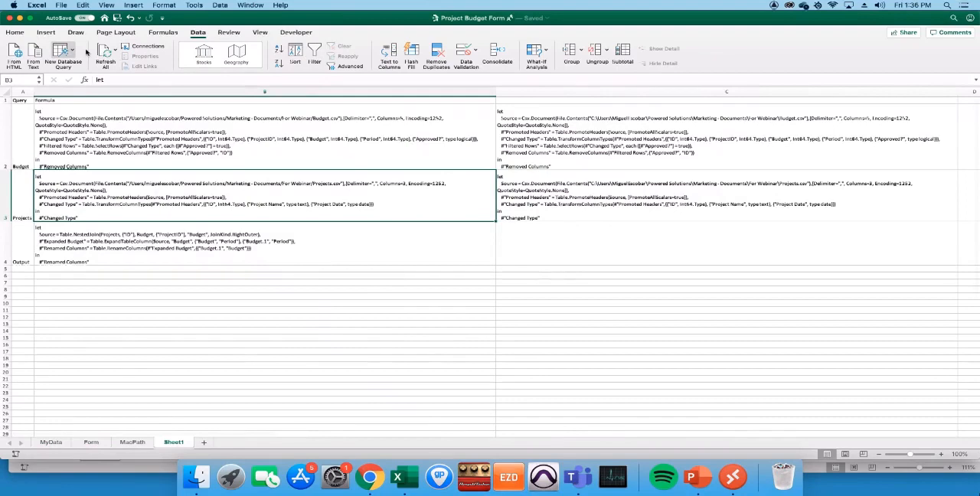
left_click(143, 46)
left_click(341, 409)
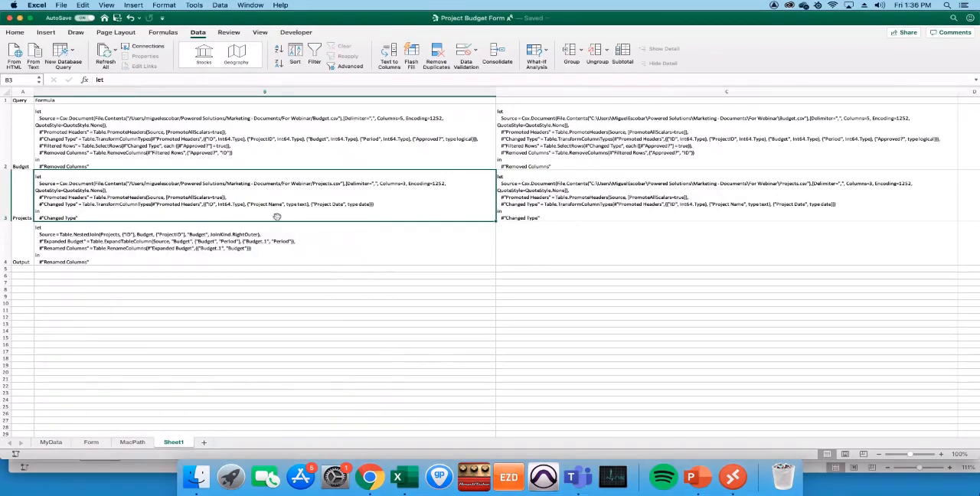
left_click(531, 178)
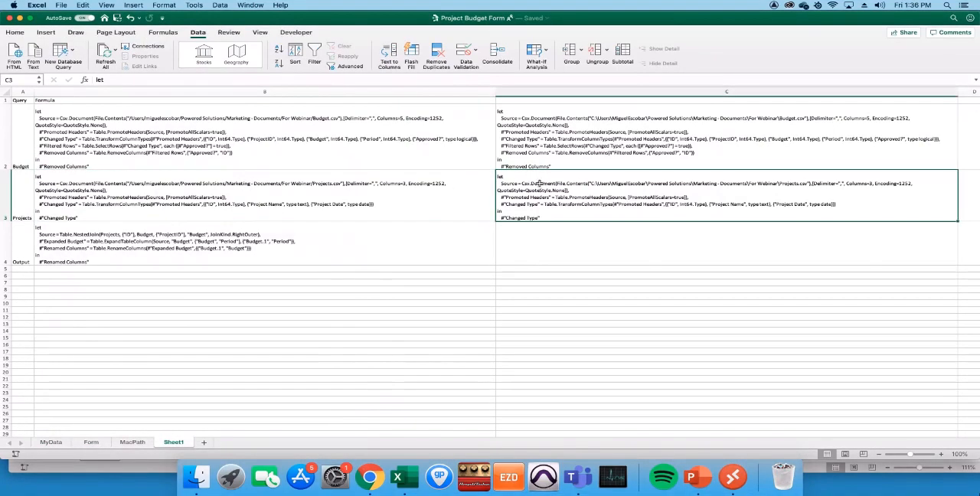
left_click(185, 196)
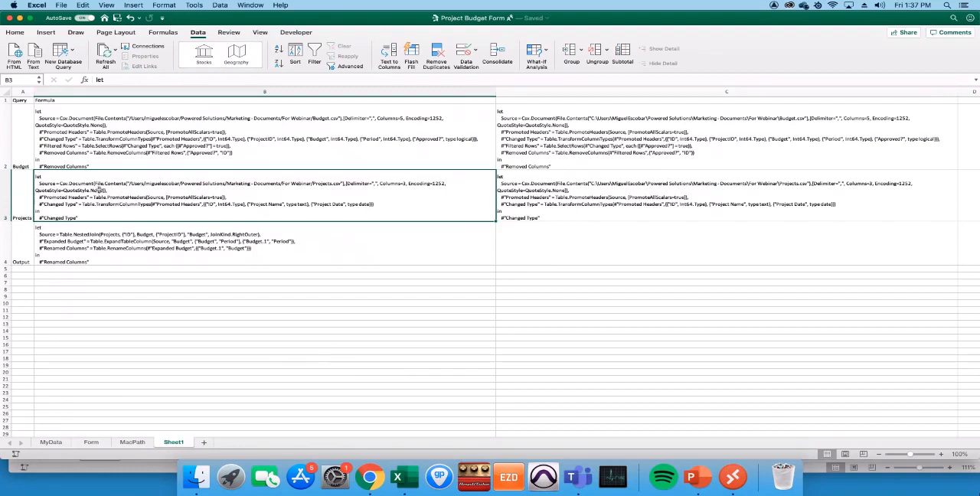
- Rewrite the Output query formula in B4 to define Mylist = {1..20} and return Mylist
left_click(146, 250)
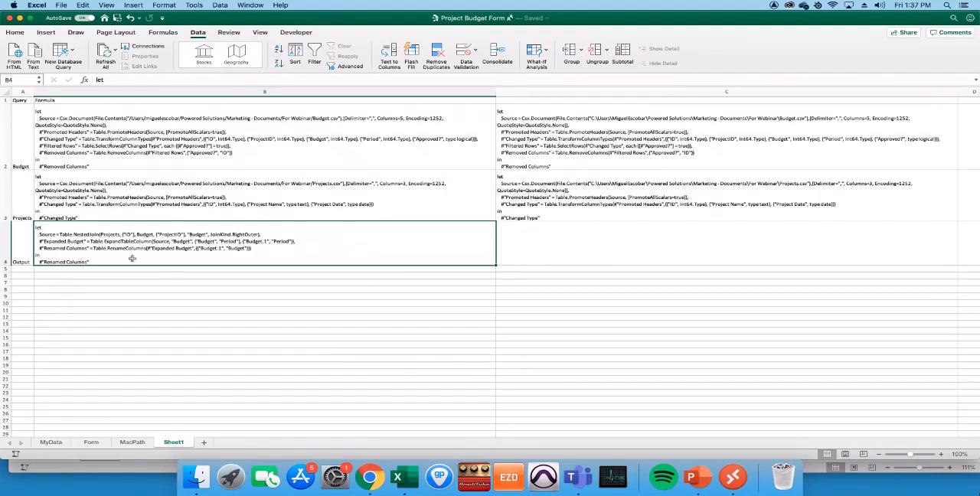
double_click(107, 240)
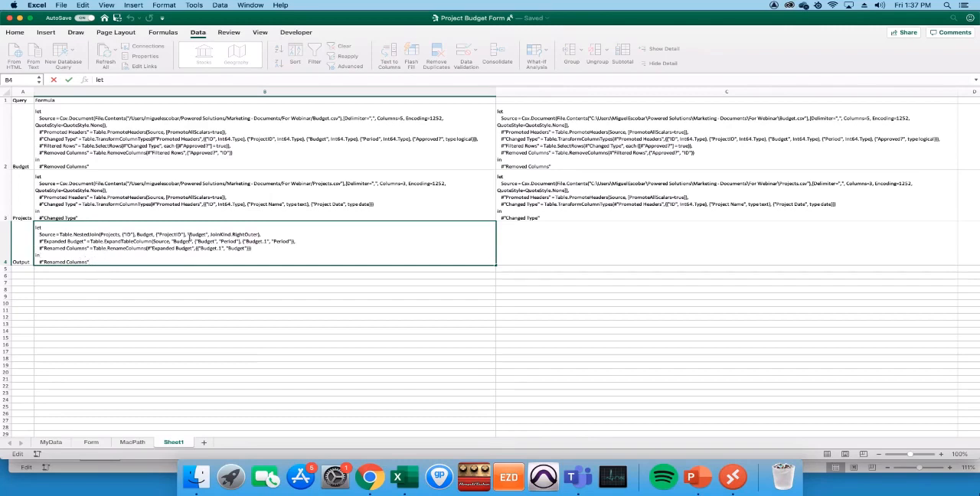
left_click_drag(256, 244, 41, 235)
left_click(232, 242)
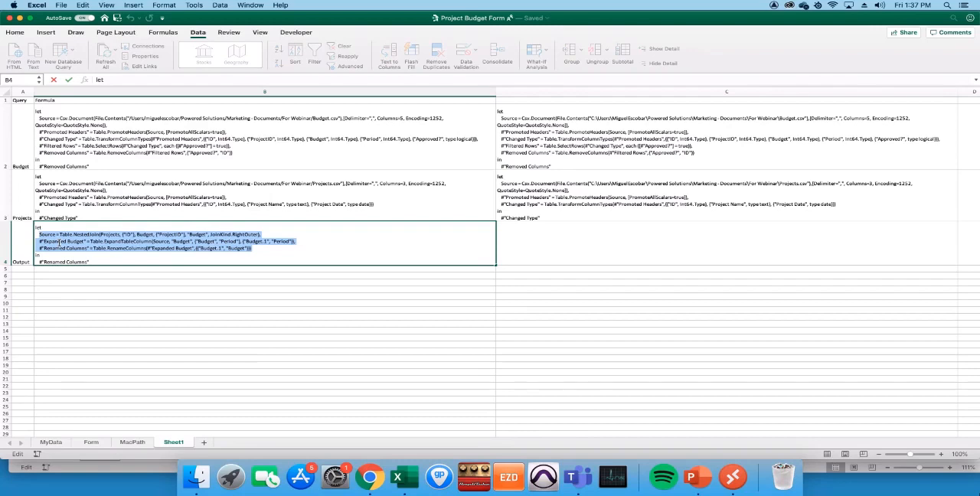
type("MyIIST")
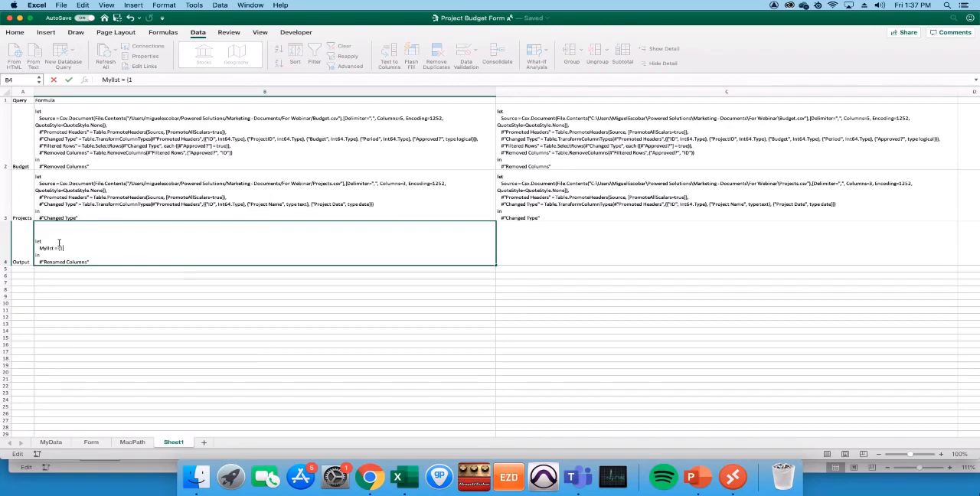
type("20")
key("shift+Right")
key("shift+Right")
key("shift+Right")
key("shift+Right")
key("shift+Right")
key("shift+Right")
key("shift+Right")
key("shift+Right")
key("shift+Right")
key("shift+Right")
key("shift+Right")
key("shift+Right")
key("shift+Right")
key("shift+Right")
key("shift+Right")
key("shift+Right")
key("shift+Right")
key("shift+Right")
type("Mylist")
key("Return")
left_click(217, 241)
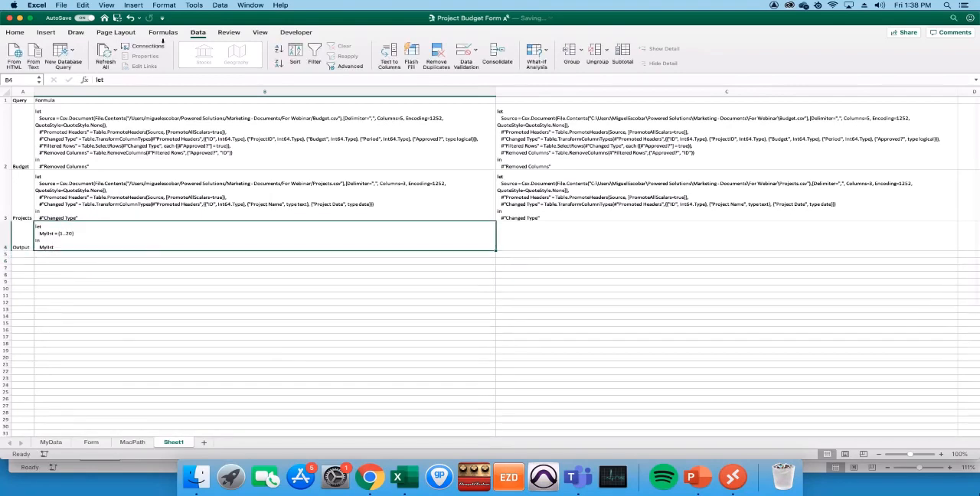
- Run the UpdateSelectedQuery macro on the Mylist version of the Output formula and accept the query update
left_click(295, 32)
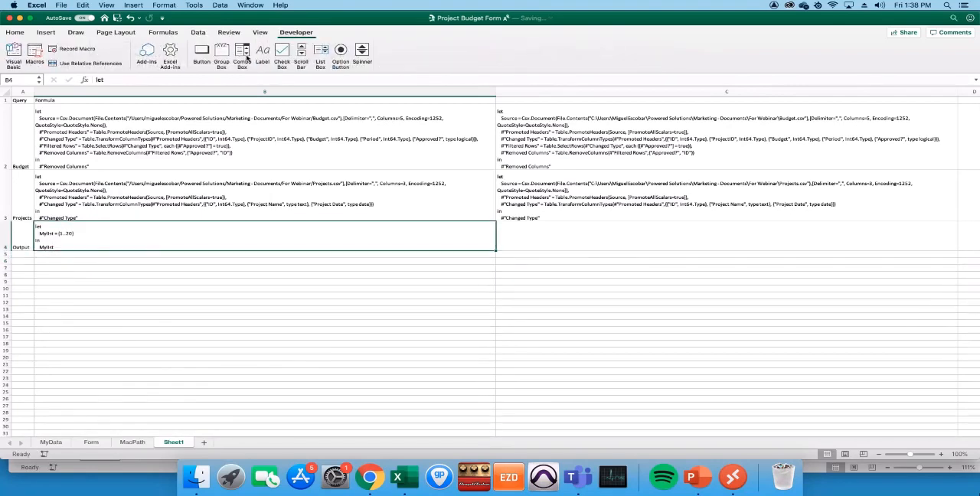
left_click(34, 55)
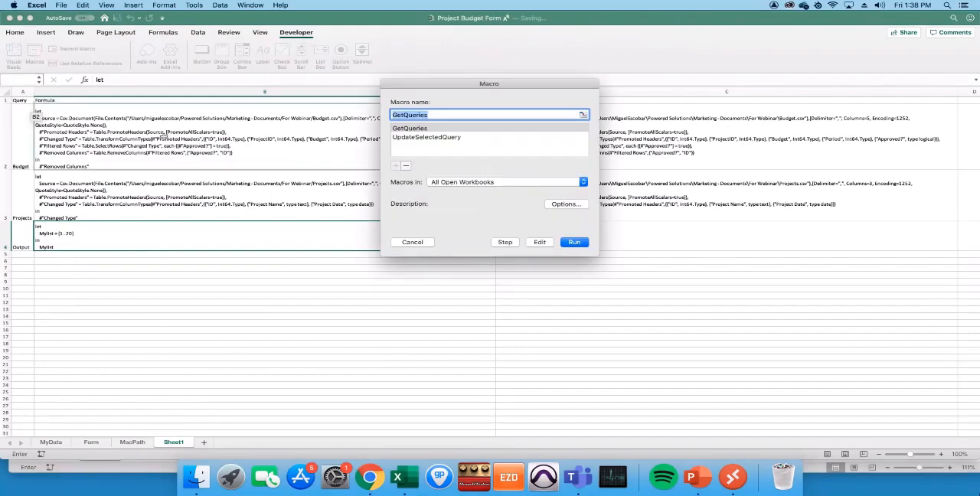
left_click(444, 138)
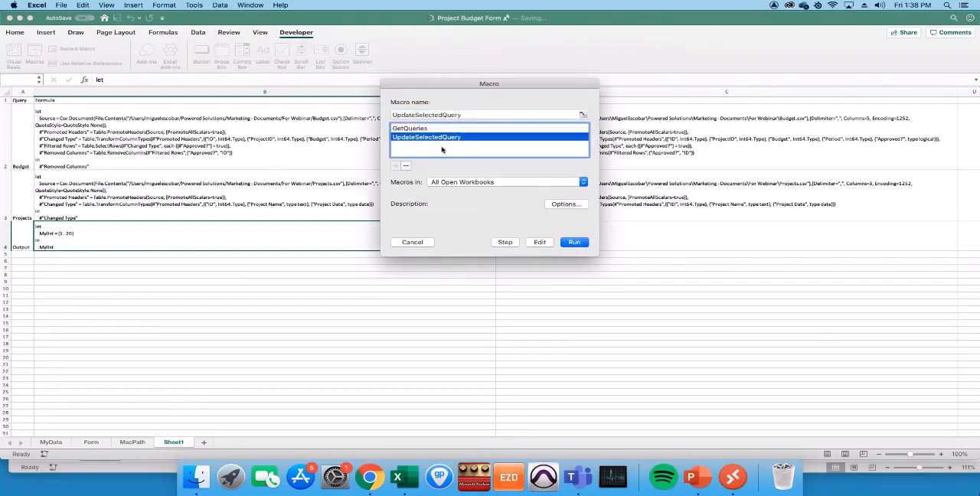
left_click(573, 242)
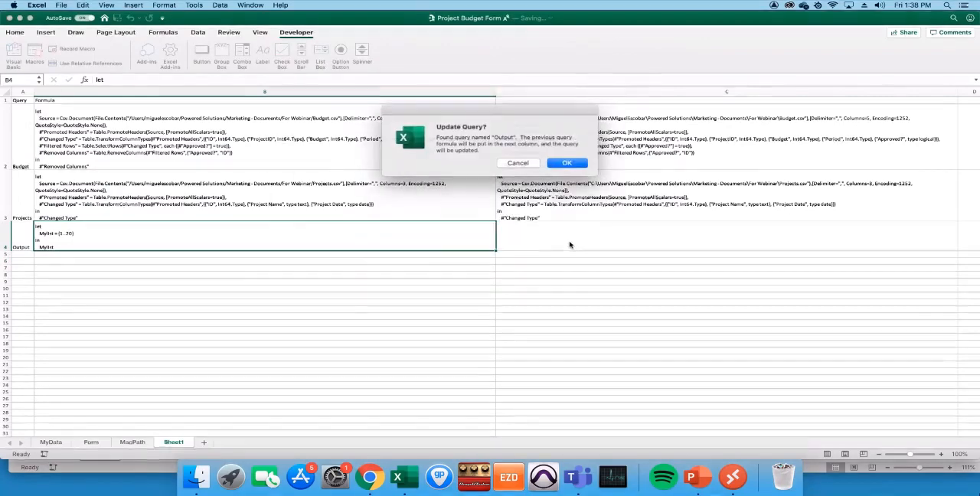
left_click(566, 164)
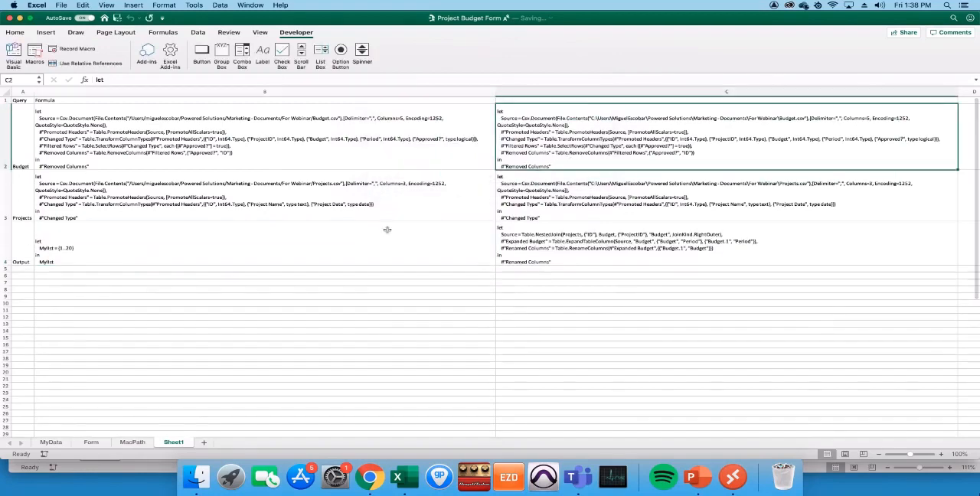
- Refresh the query table on the MyData sheet and look over the Output list from its header to the last row
left_click(91, 442)
left_click(63, 443)
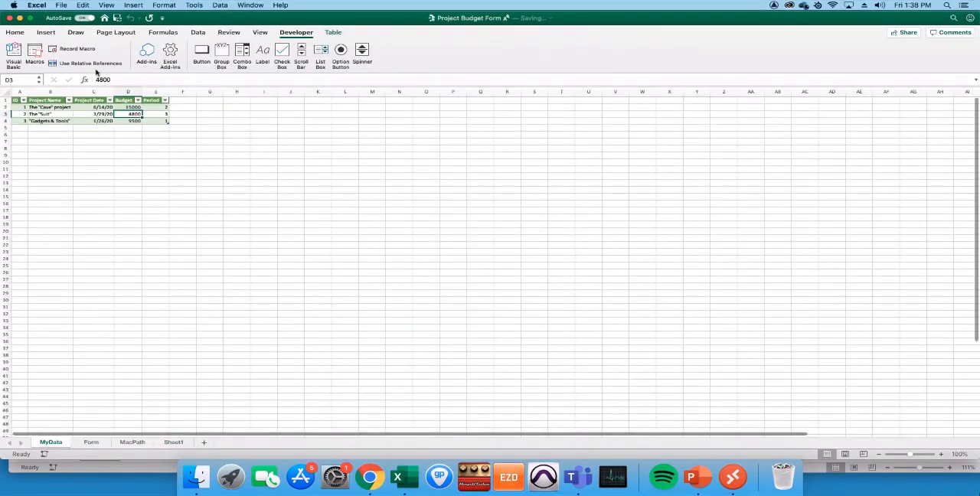
right_click(93, 114)
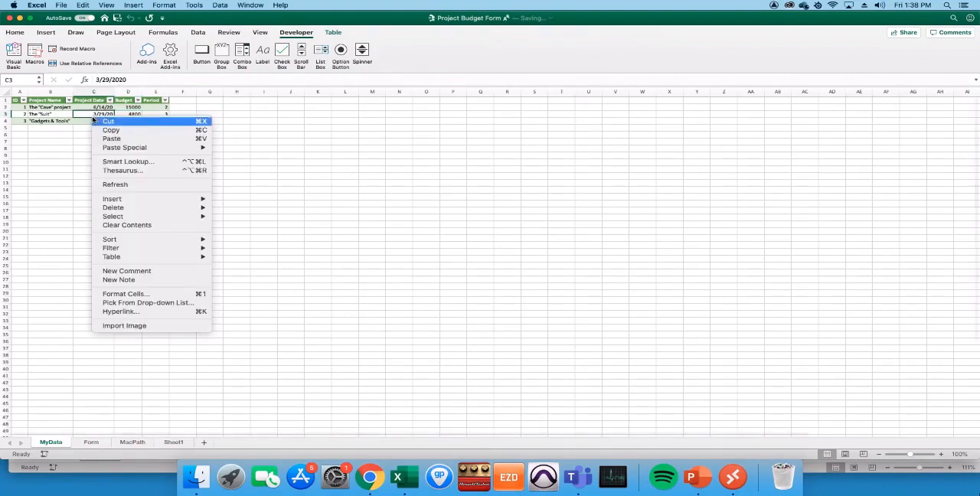
left_click(127, 181)
left_click_drag(26, 107, 32, 237)
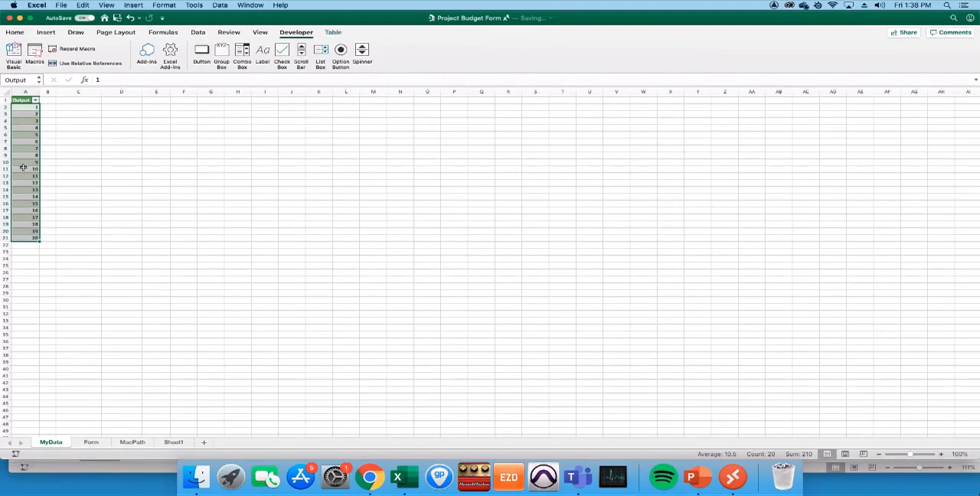
left_click(24, 109)
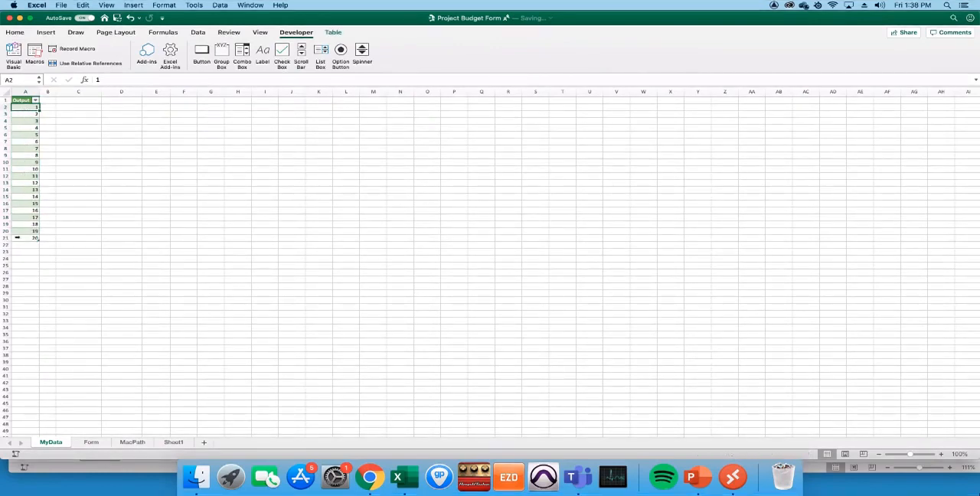
left_click_drag(23, 100, 25, 239)
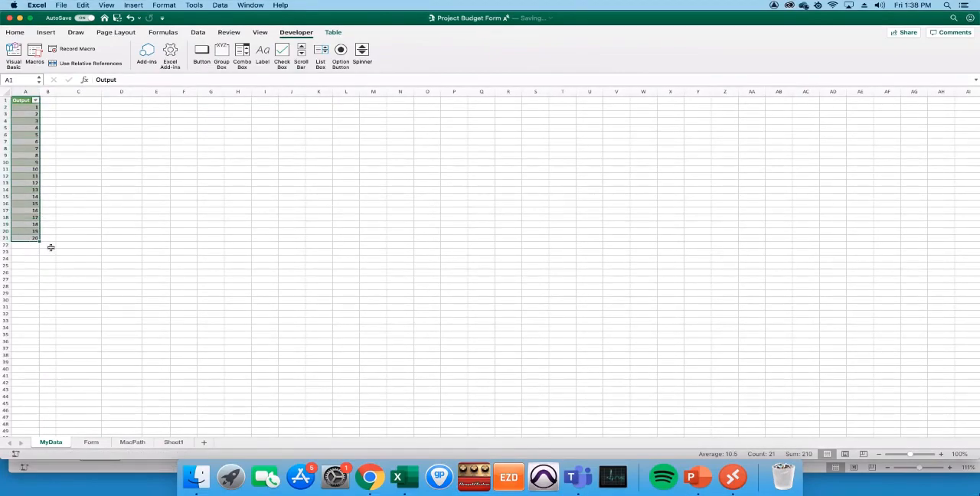
- Copy the previous Output formula from C4 on Sheet1 and paste it over the Mylist formula in B4
left_click(173, 442)
left_click(530, 240)
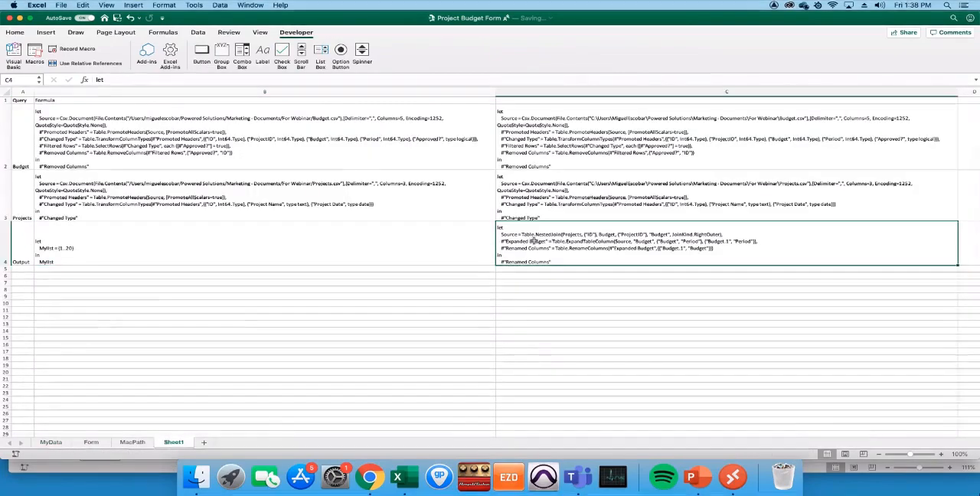
key("super+c")
right_click(431, 246)
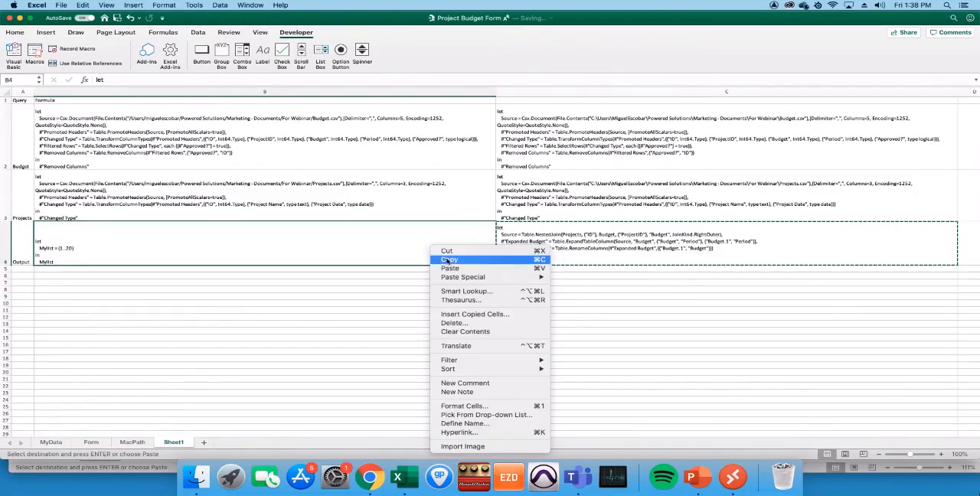
left_click(459, 269)
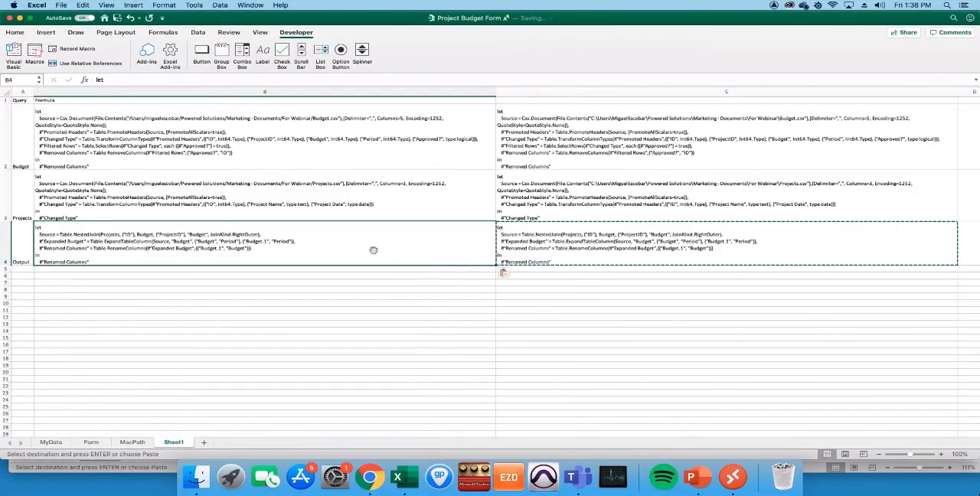
- Run the UpdateSelectedQuery macro on the restored Output formula in B4, accept the update, and select the previous formula in C4
left_click(198, 32)
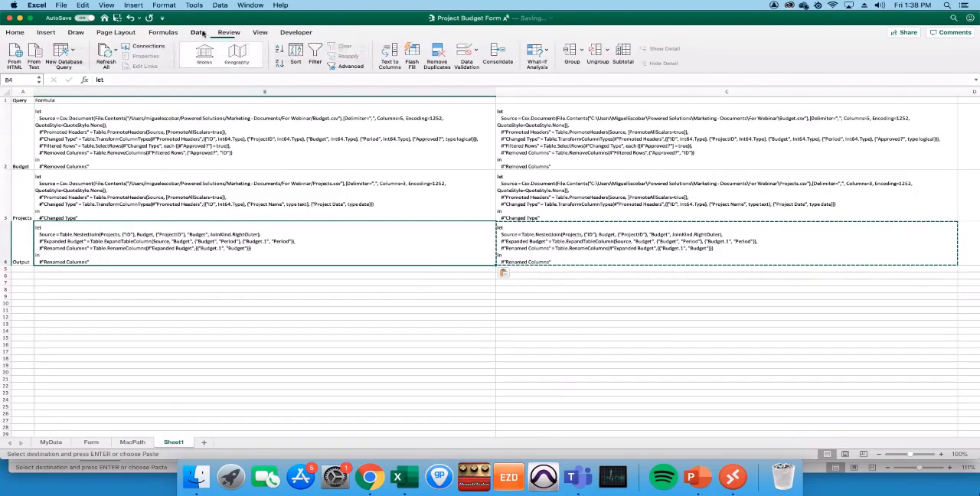
left_click(228, 32)
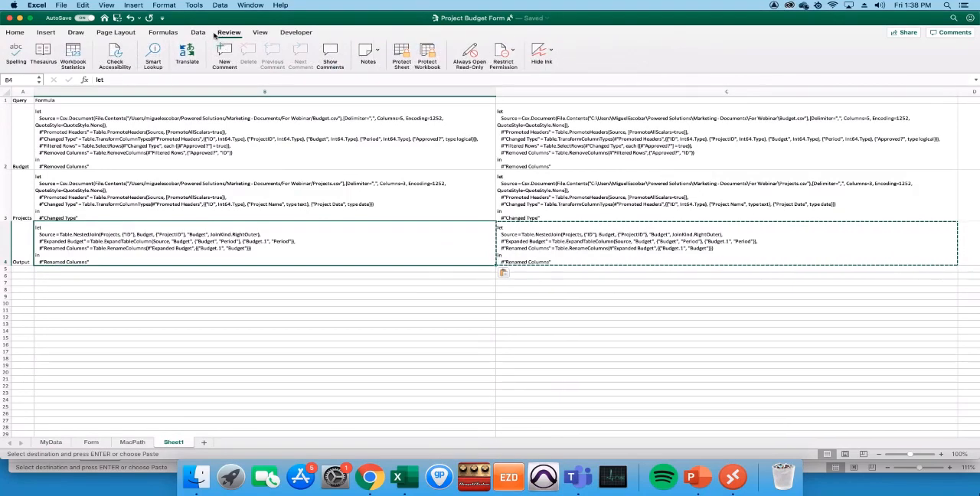
left_click(297, 32)
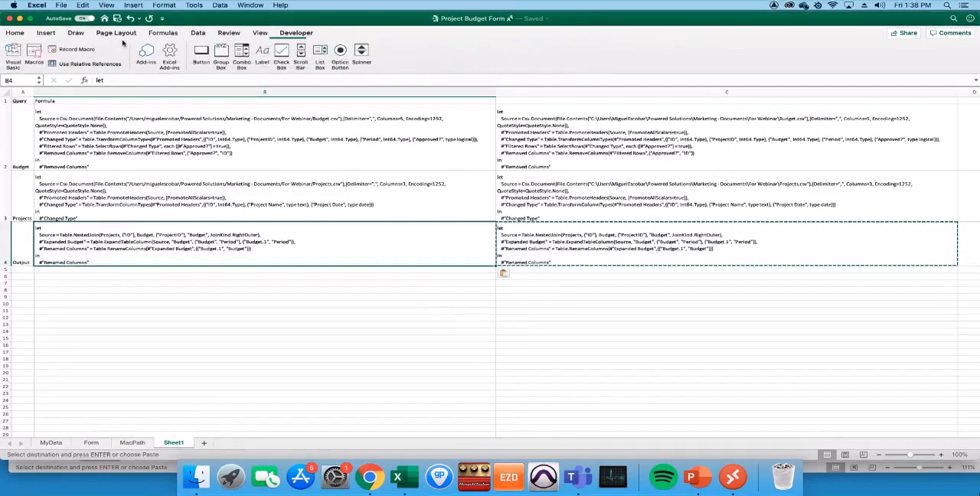
left_click(38, 56)
left_click(433, 139)
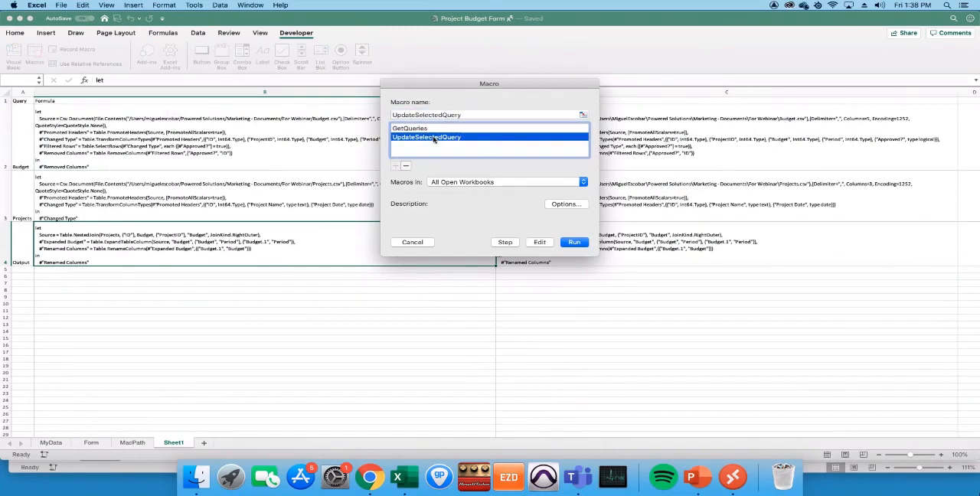
left_click(576, 243)
left_click(555, 164)
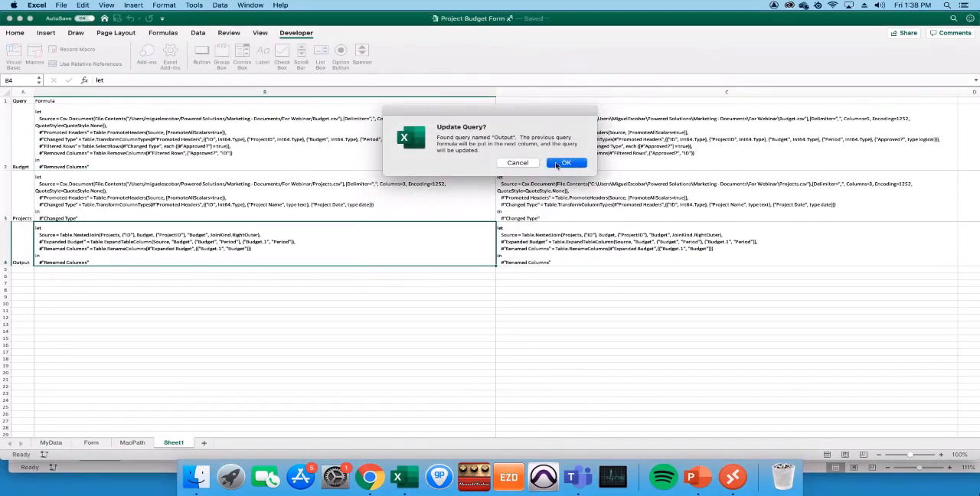
left_click(581, 251)
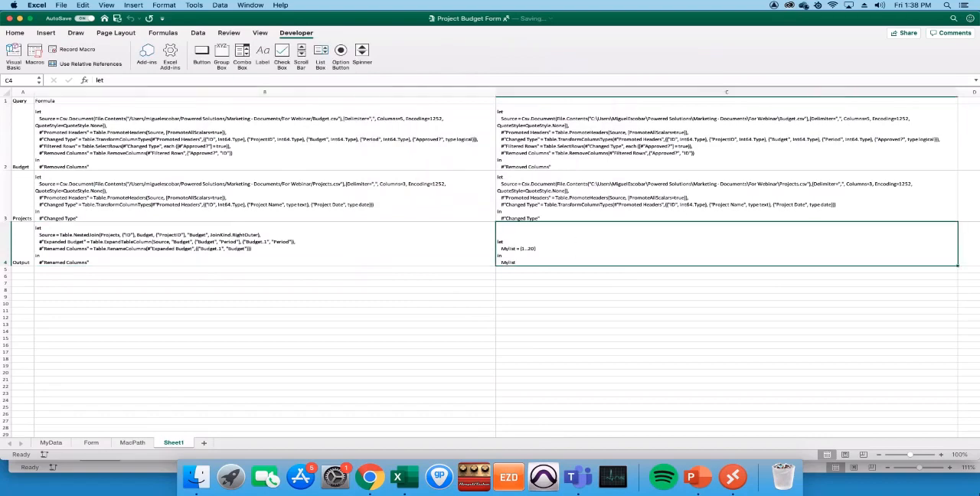
- Refresh the MyData table with the restored Output query
left_click(51, 442)
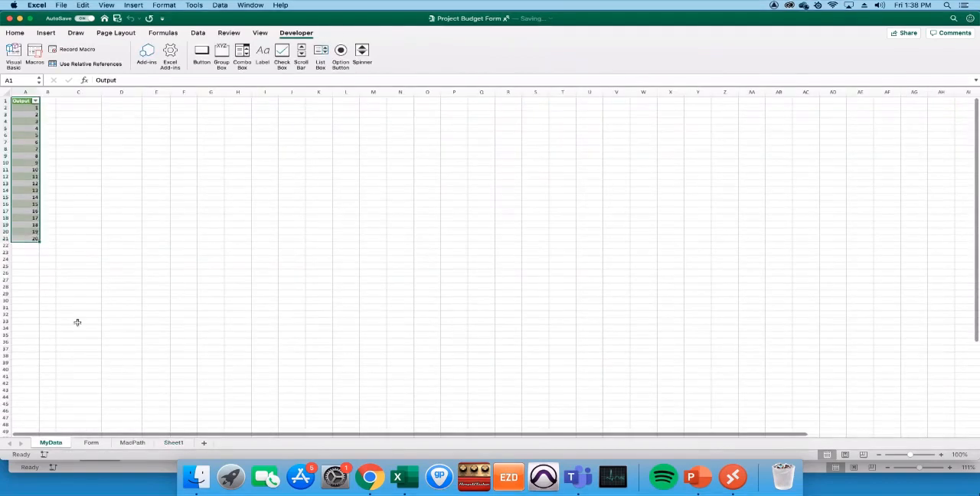
right_click(21, 142)
left_click(58, 214)
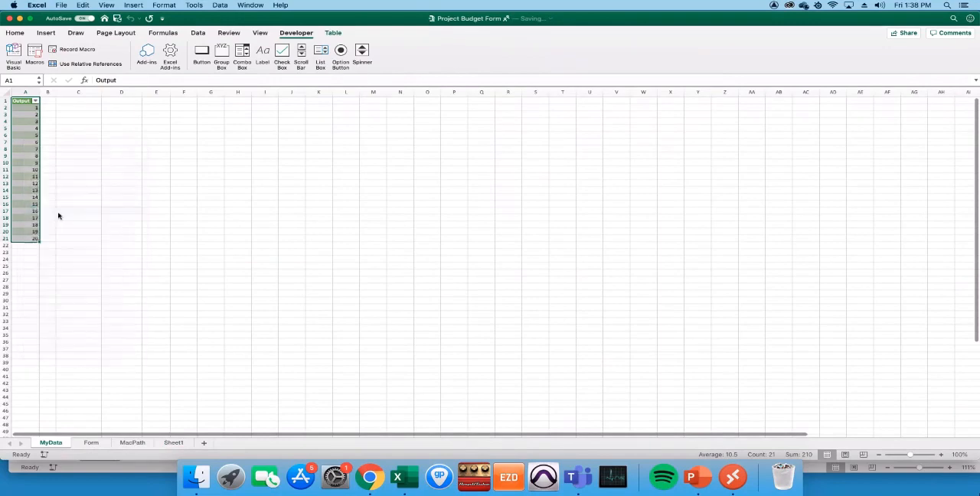